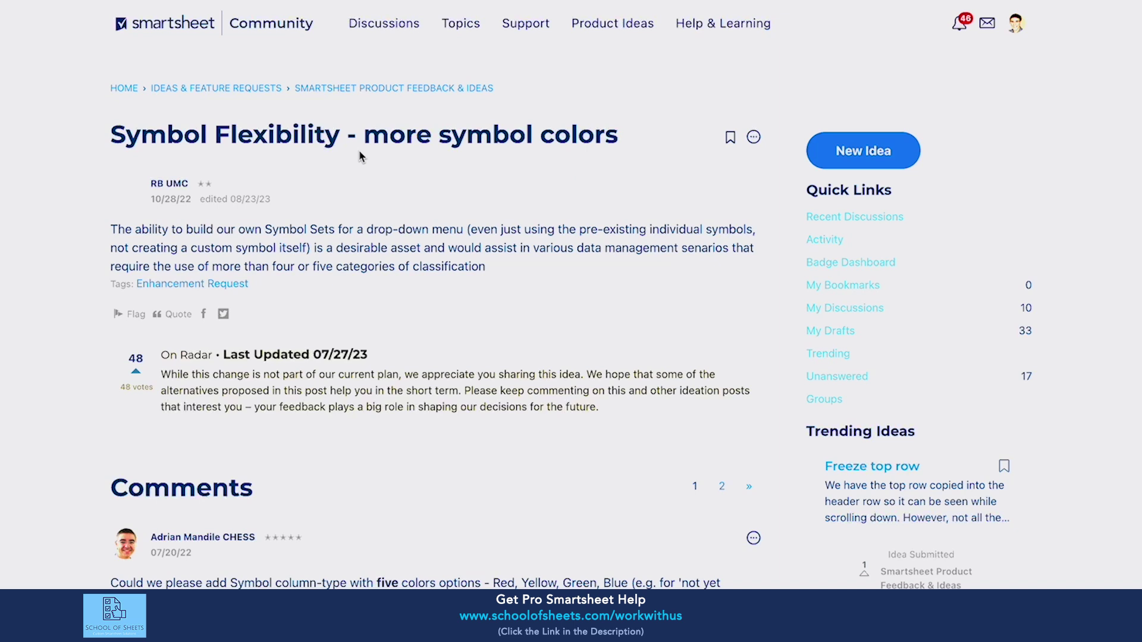
# Scroll down the 'Symbol Flexibility - more symbol colors' idea to see its On Radar status and 48 votes.
pyautogui.scroll(-2, 359, 156)
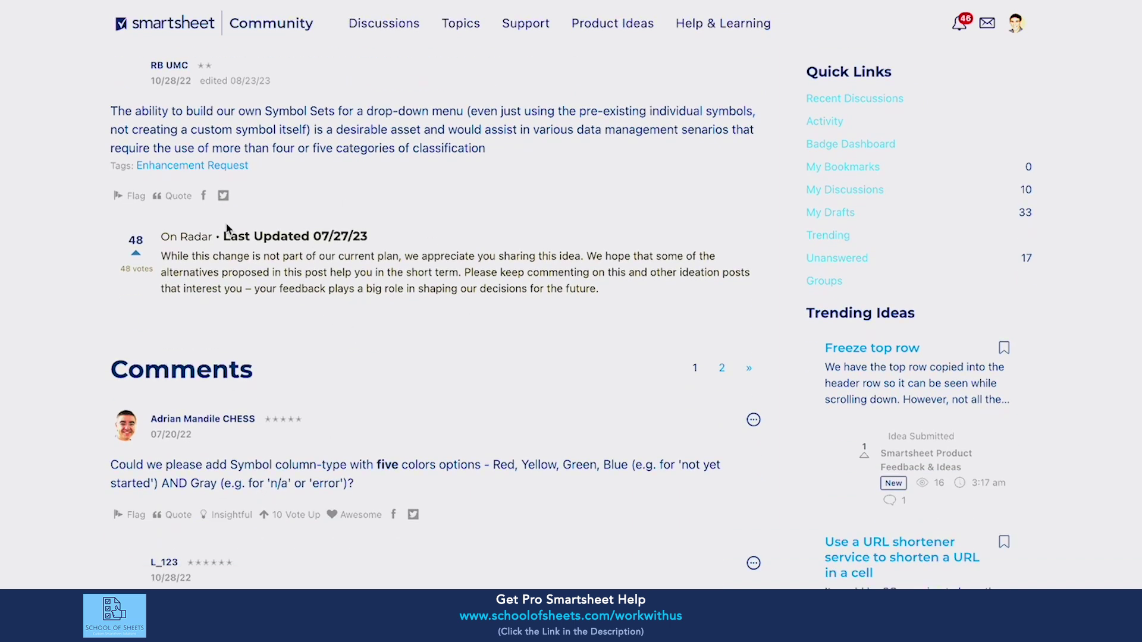
pyautogui.scroll(-15, 501, 143)
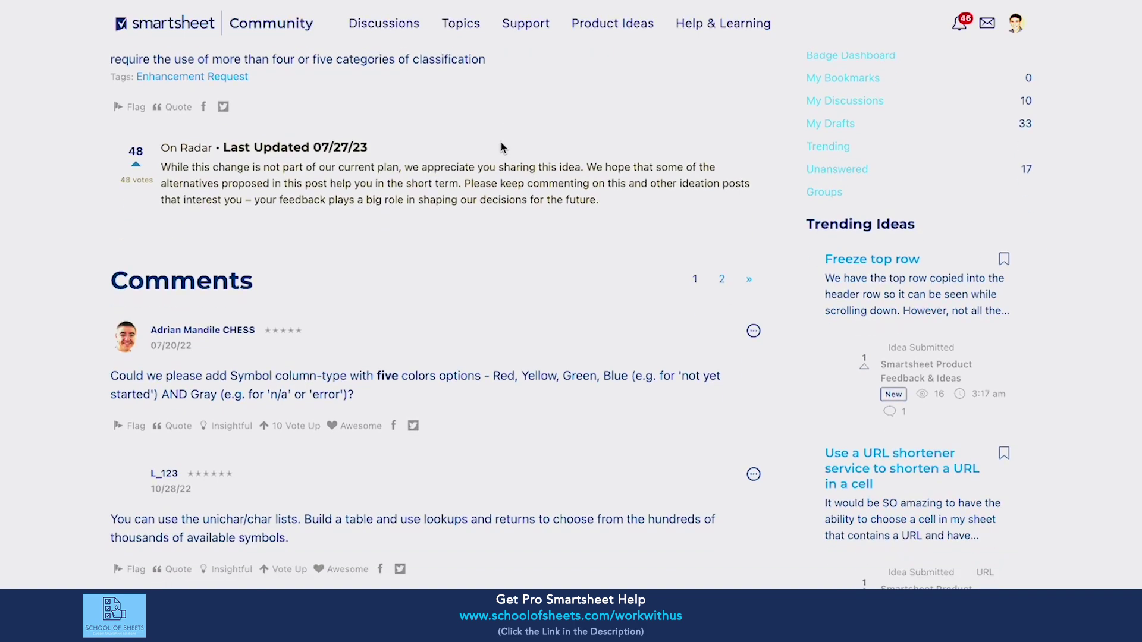
pyautogui.scroll(-15, 501, 148)
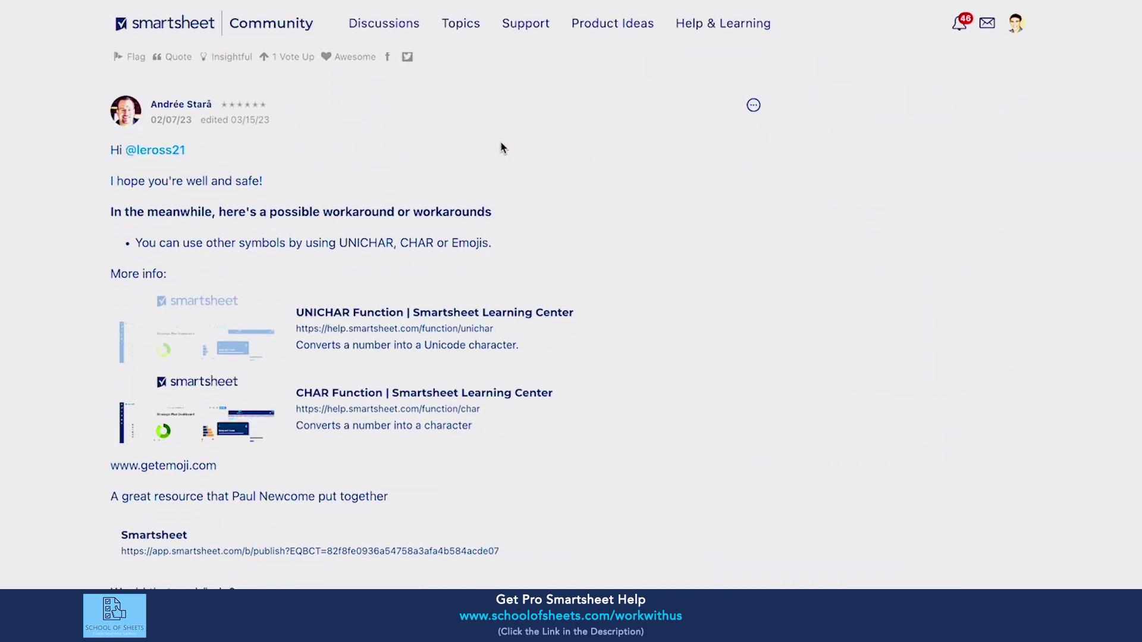
pyautogui.scroll(-6, 501, 147)
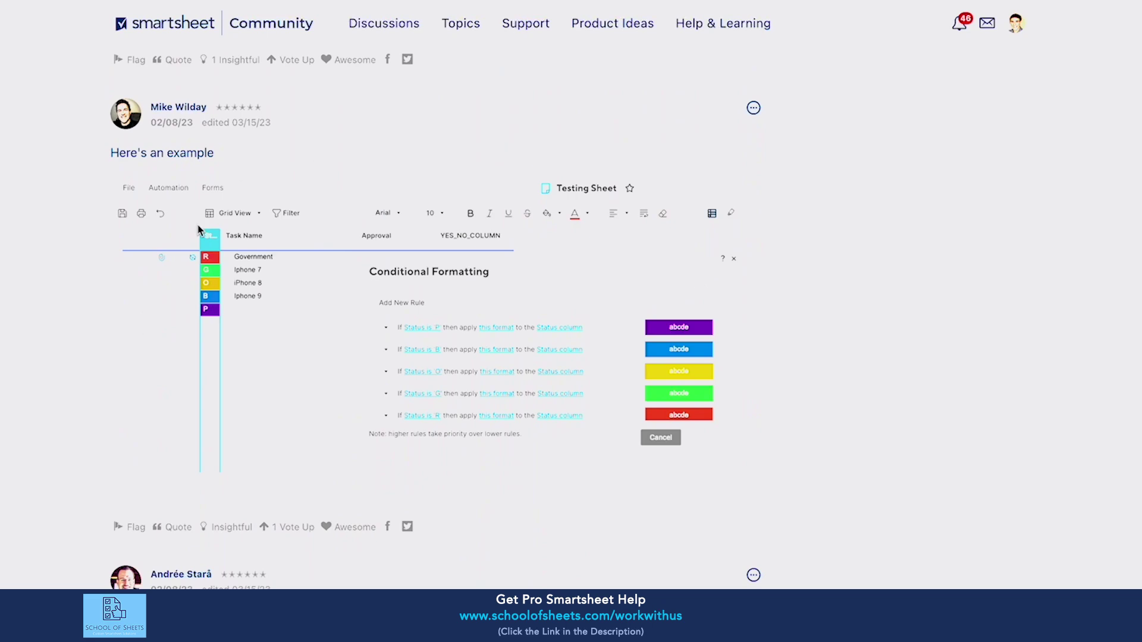
pyautogui.scroll(-10, 265, 258)
pyautogui.scroll(-15, 266, 264)
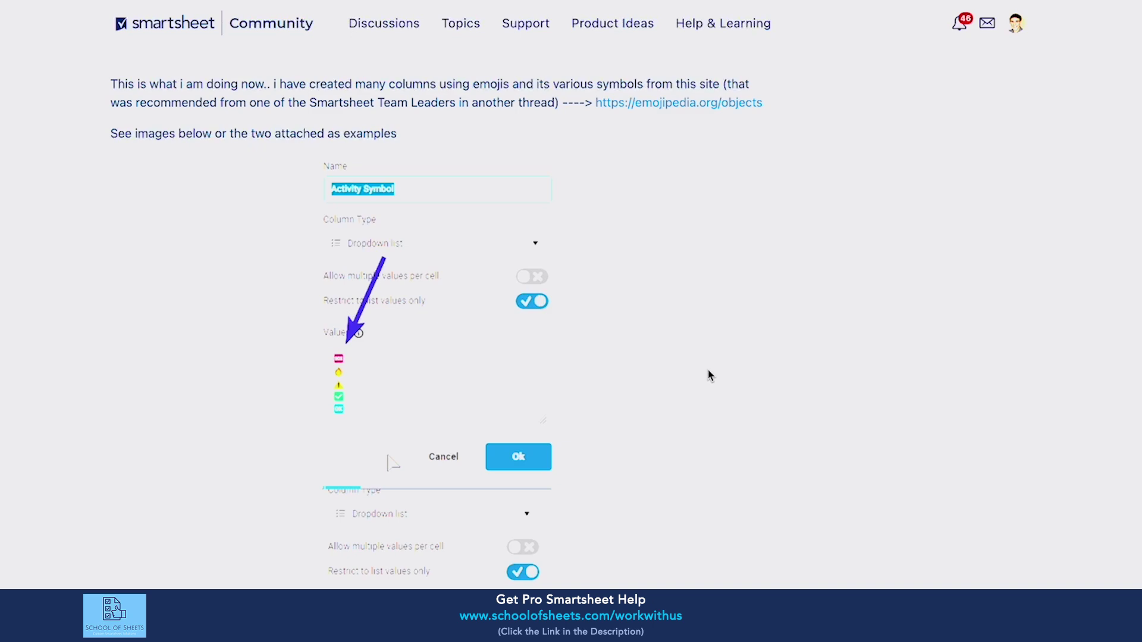
pyautogui.scroll(-5, 710, 374)
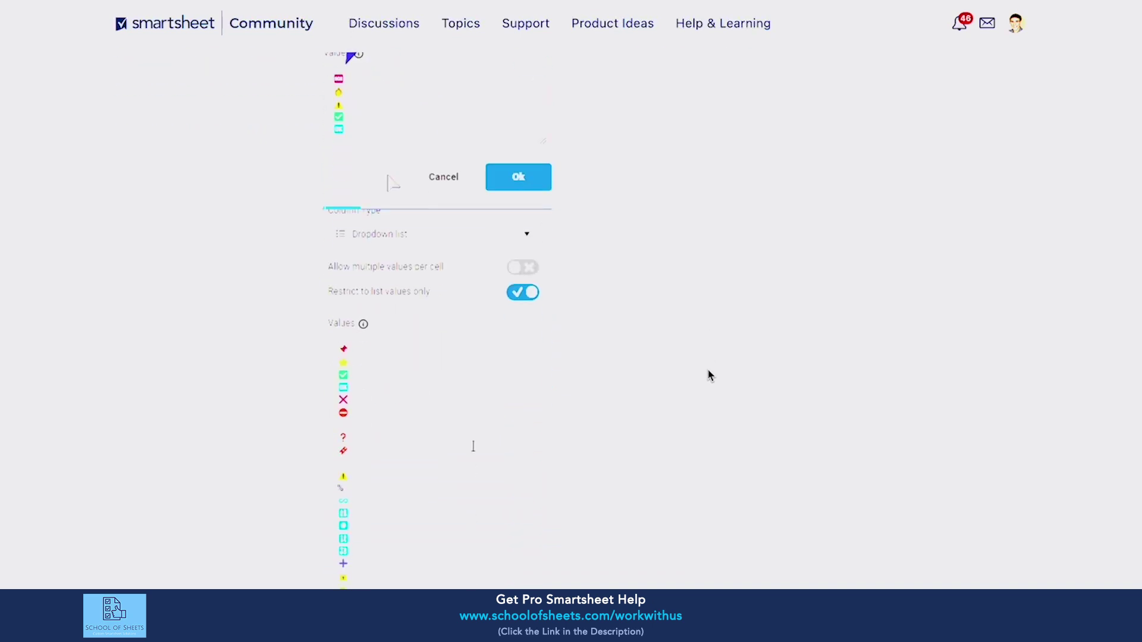
pyautogui.scroll(9, 709, 374)
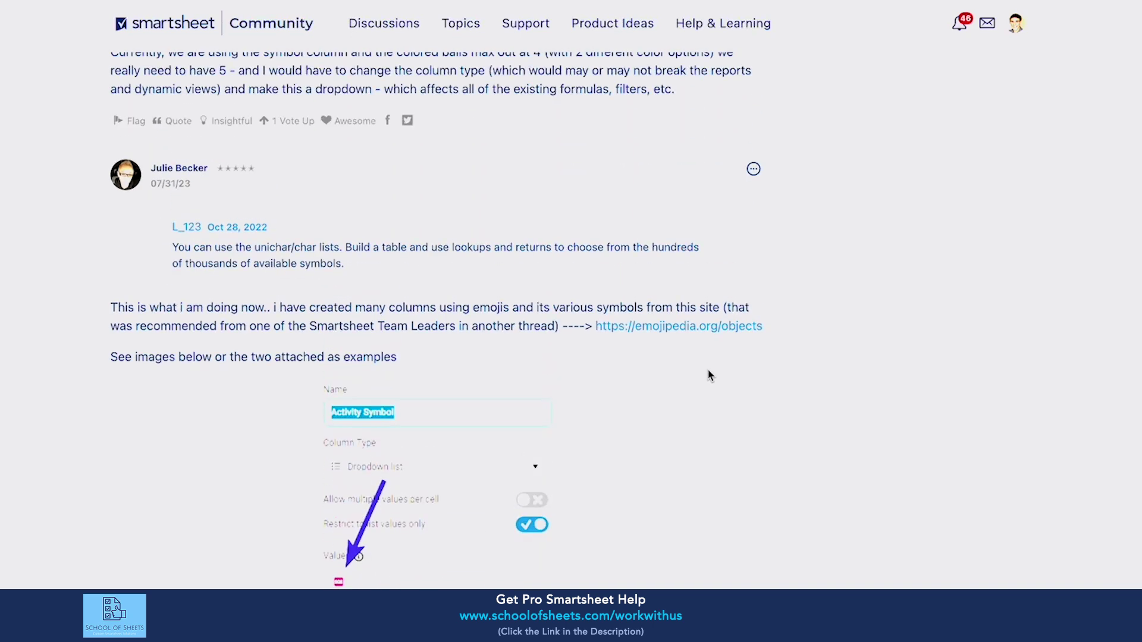
pyautogui.scroll(15, 830, 431)
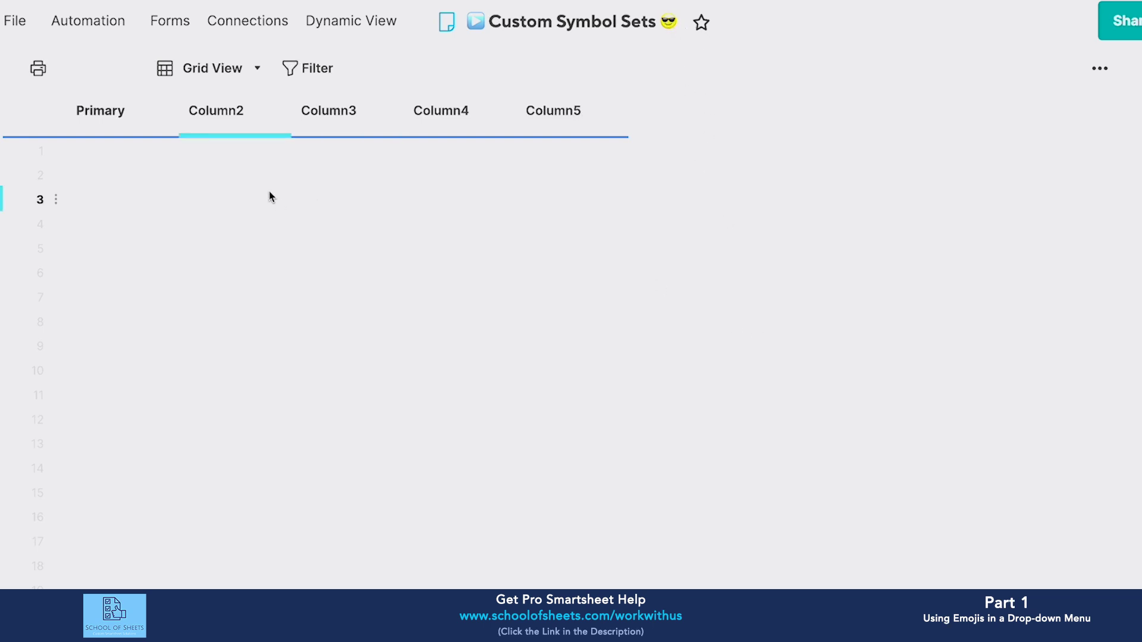
# Select Column2 in the empty Custom Symbol Sets sheet.
pyautogui.click(239, 121)
# Make Column2 a Dropdown list column named 'Status', restricted to list values only.
pyautogui.doubleClick(237, 119)
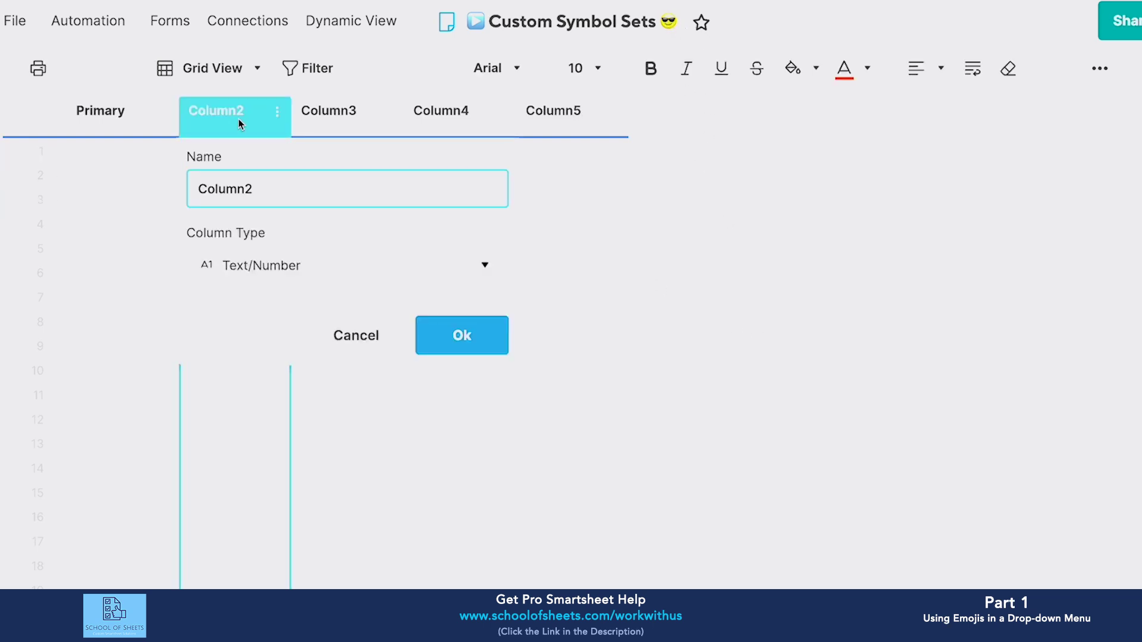
pyautogui.click(371, 269)
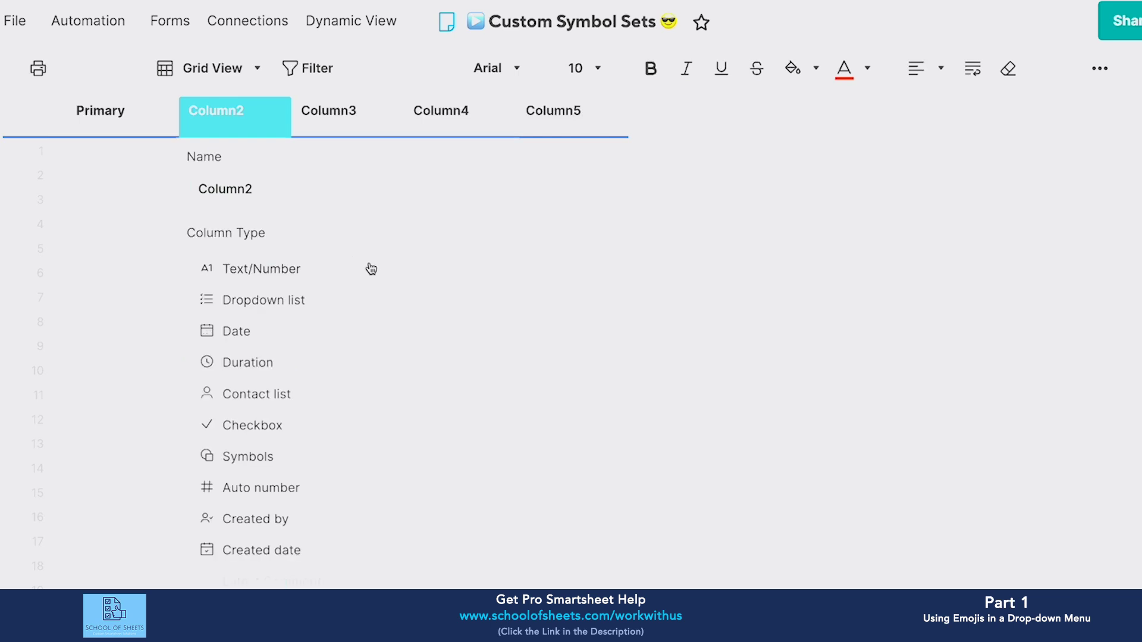
pyautogui.click(300, 457)
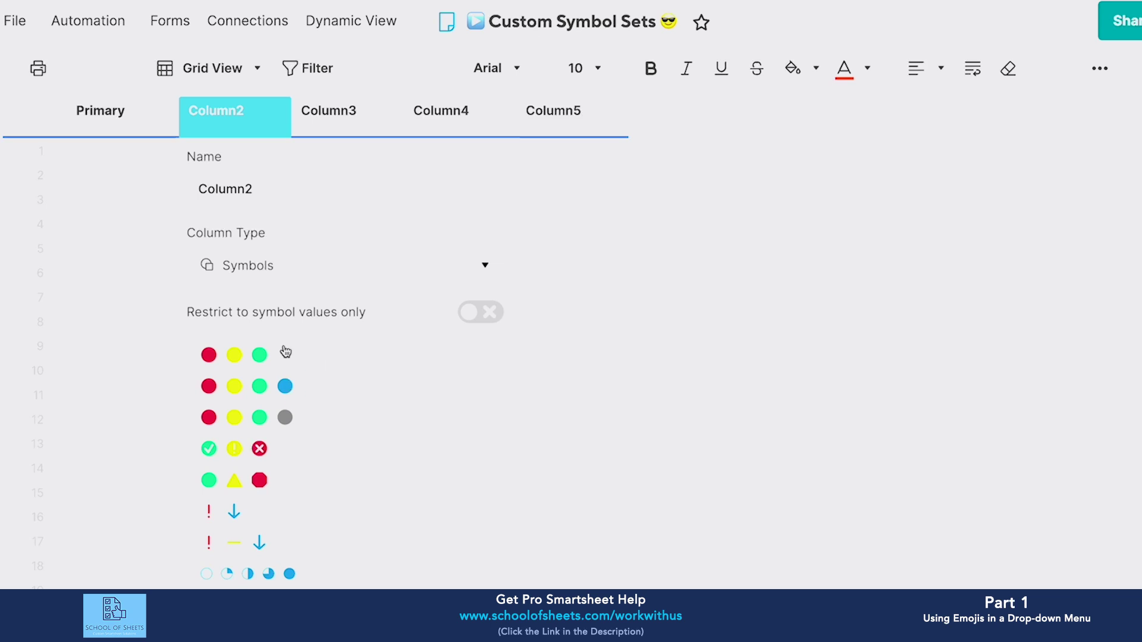
pyautogui.click(308, 282)
pyautogui.click(380, 297)
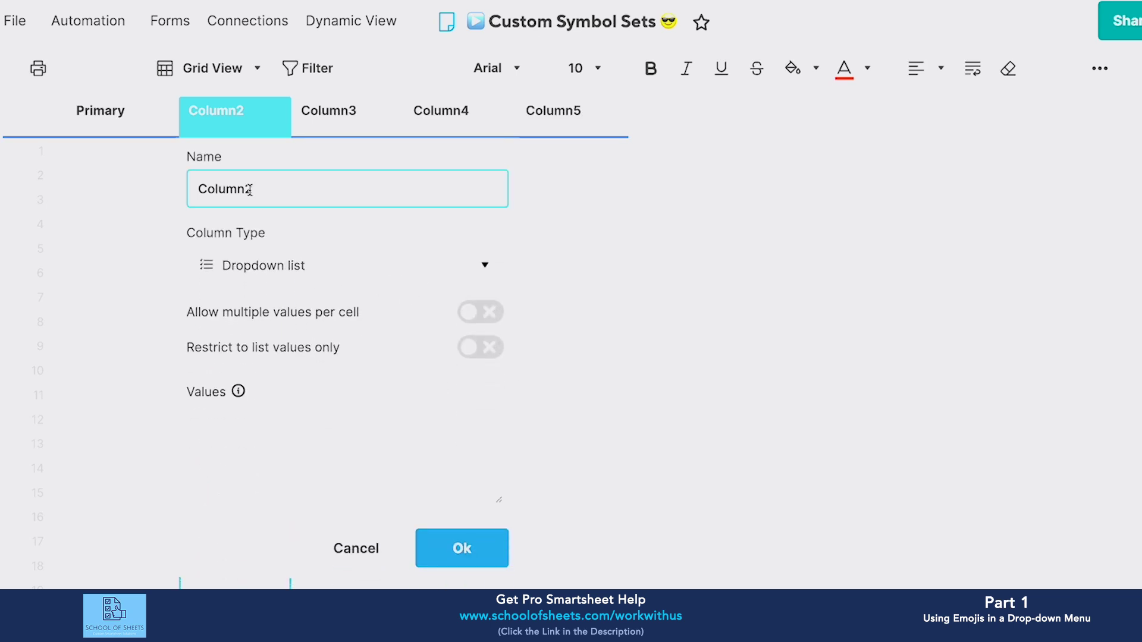
pyautogui.doubleClick(250, 189)
pyautogui.write('Status')
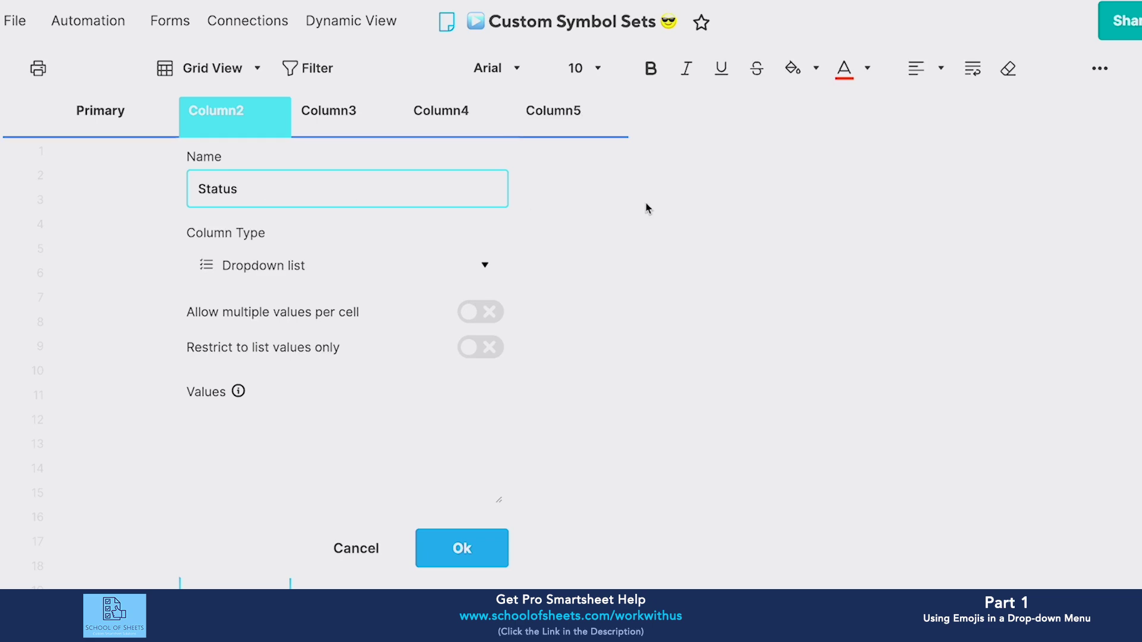
pyautogui.click(480, 347)
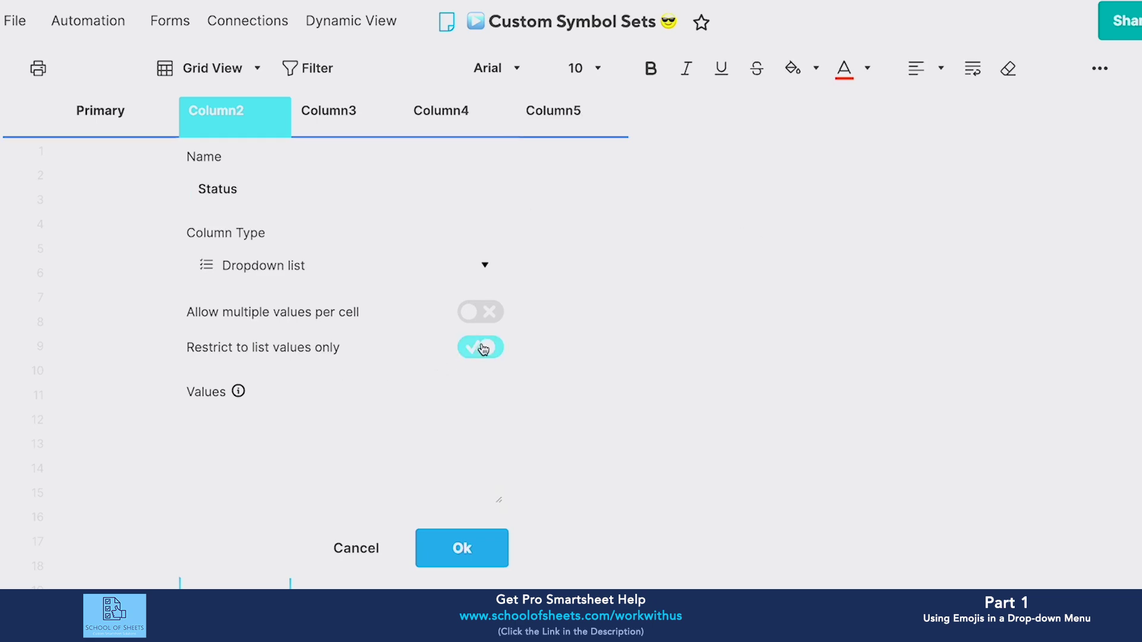
pyautogui.click(301, 453)
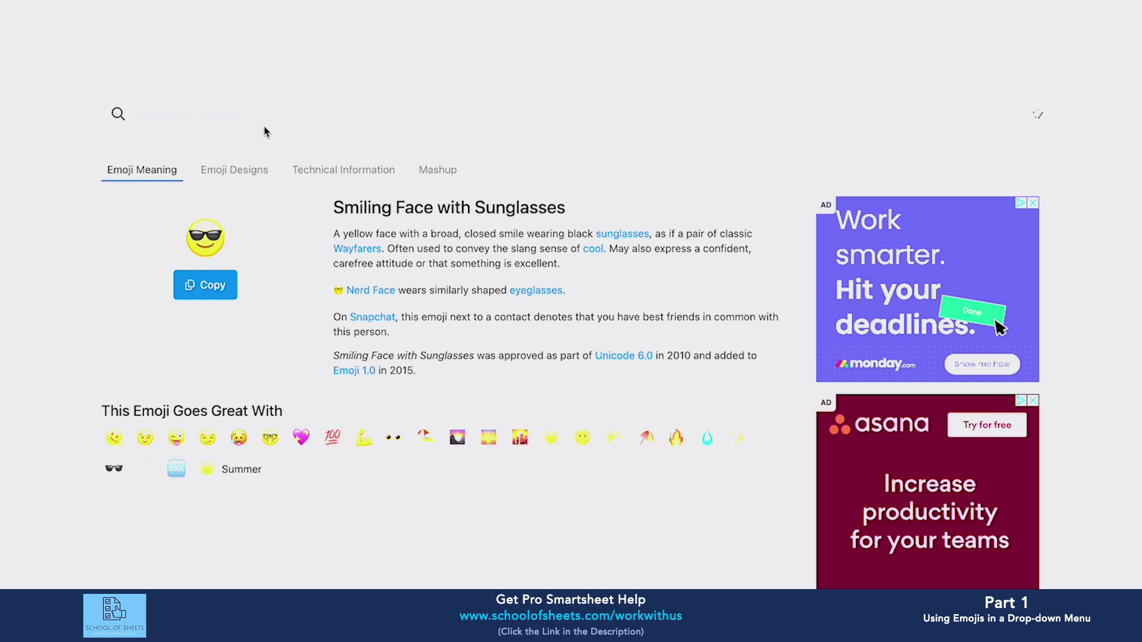
# Search Emojipedia for 'blue circle' and paste the Blue Circle emoji as the first dropdown value.
pyautogui.click(208, 112)
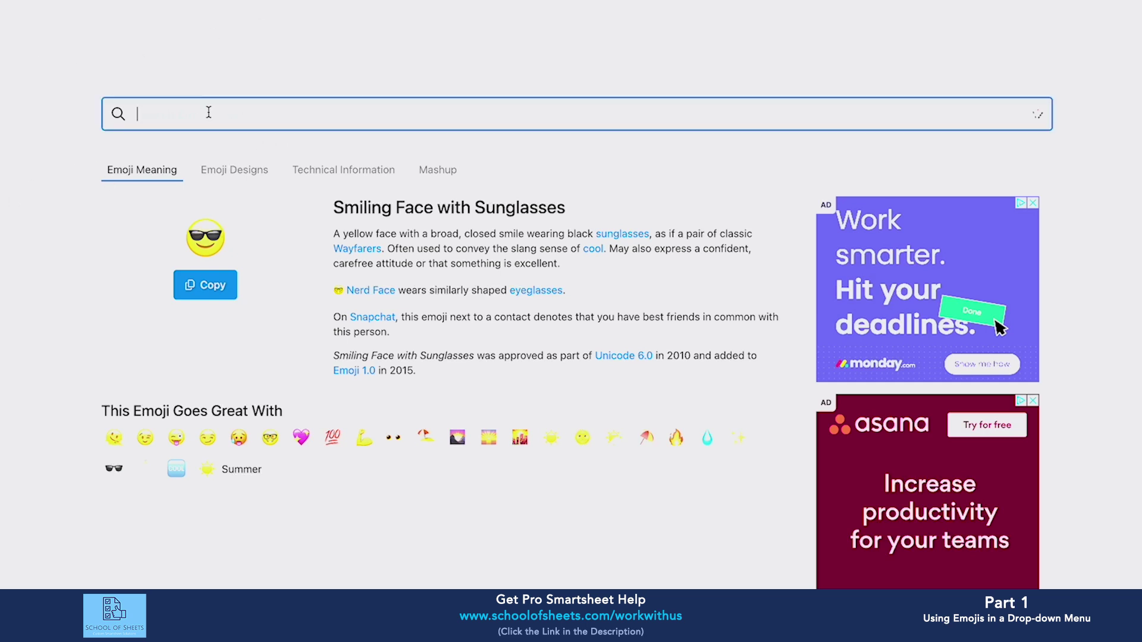
pyautogui.write('blue circle')
pyautogui.press('Return')
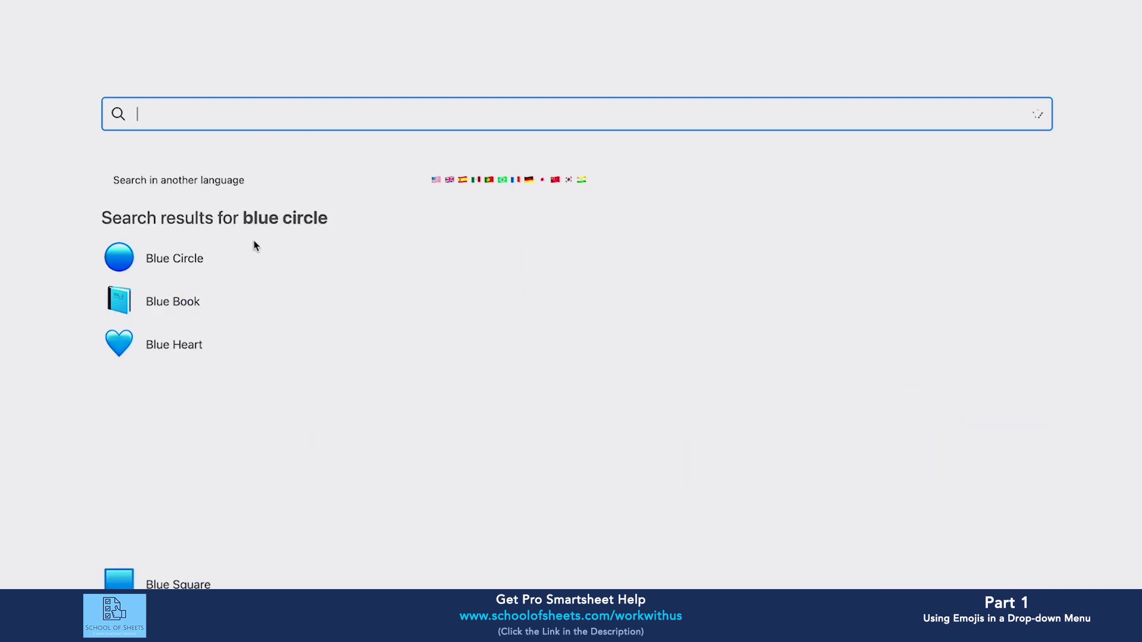
pyautogui.click(186, 258)
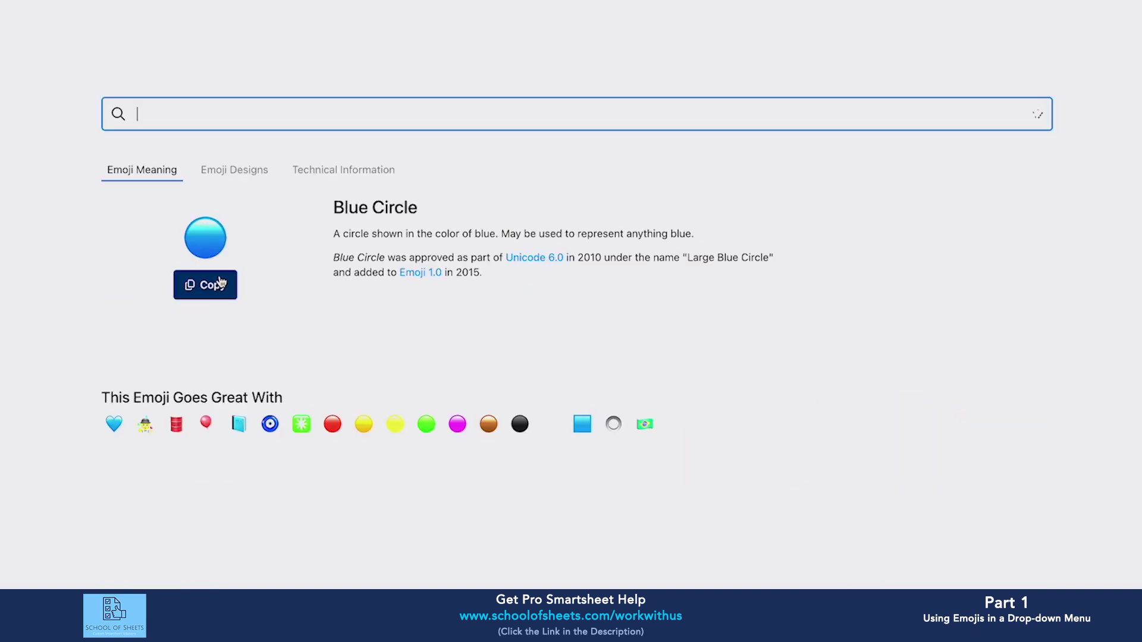
pyautogui.click(219, 284)
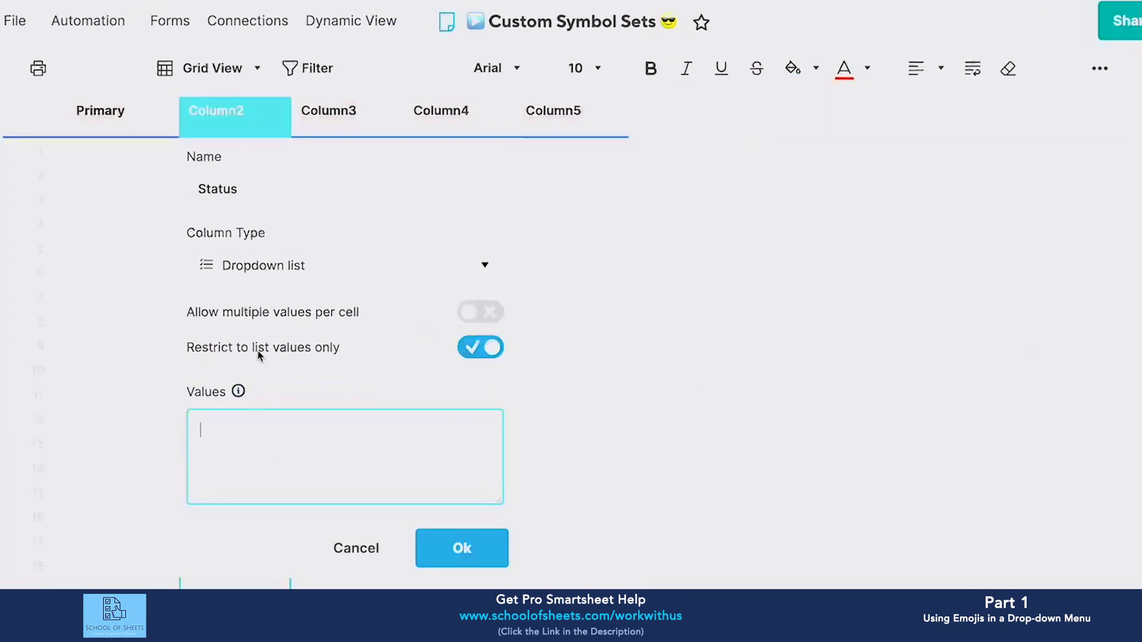
pyautogui.press('super+v')
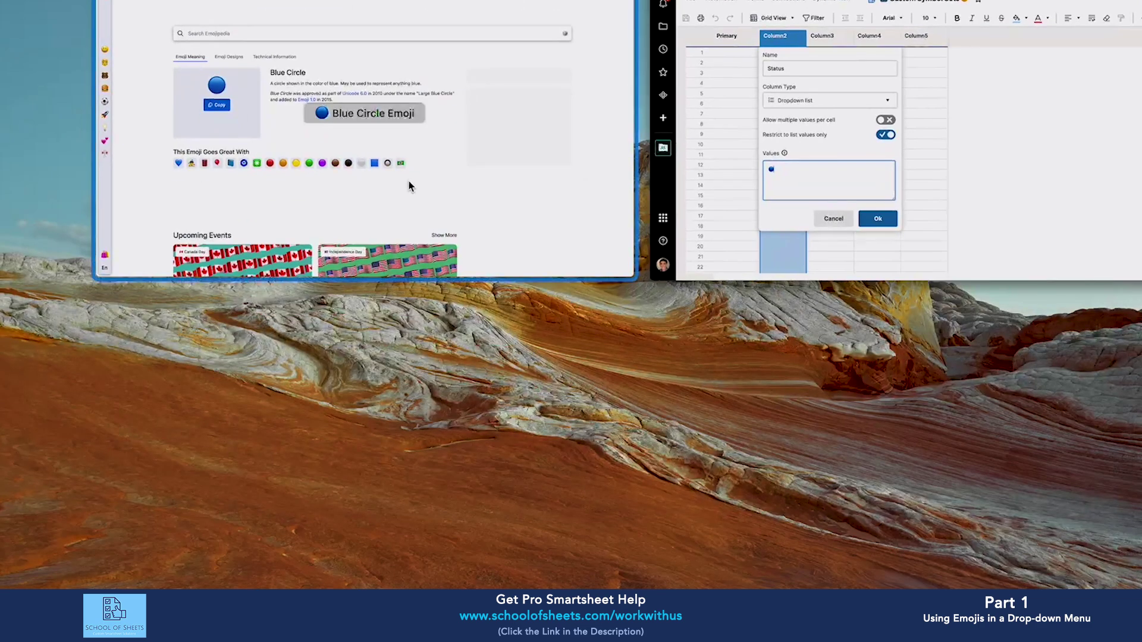
# Copy the Red Circle emoji and add it as the second dropdown value.
pyautogui.scroll(-2, 255, 103)
pyautogui.moveTo(270, 115)
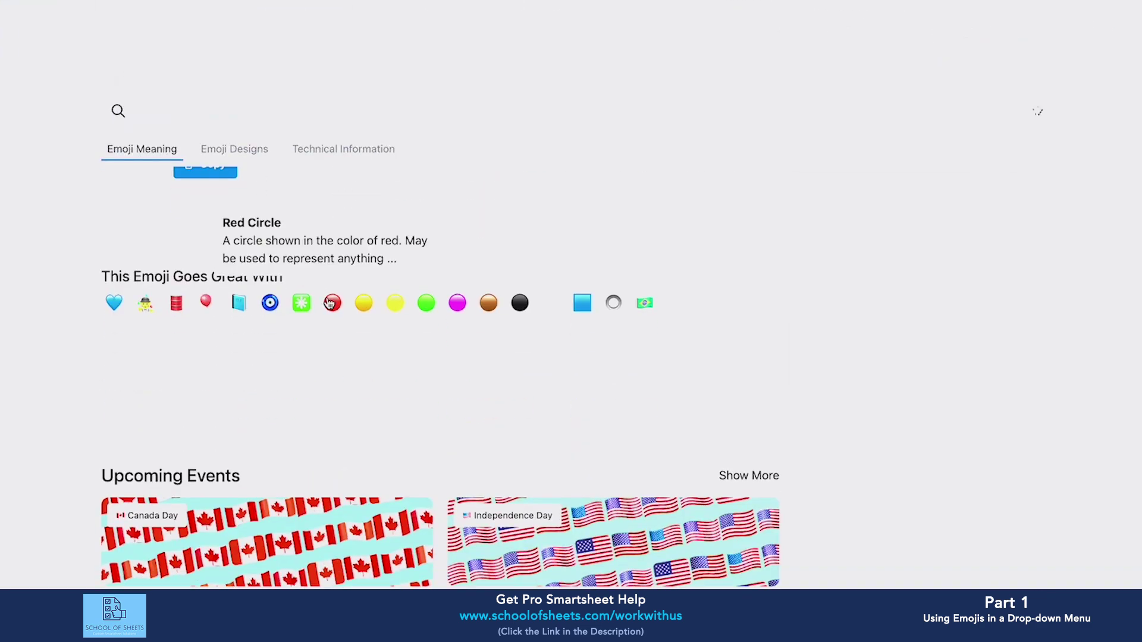
pyautogui.click(331, 303)
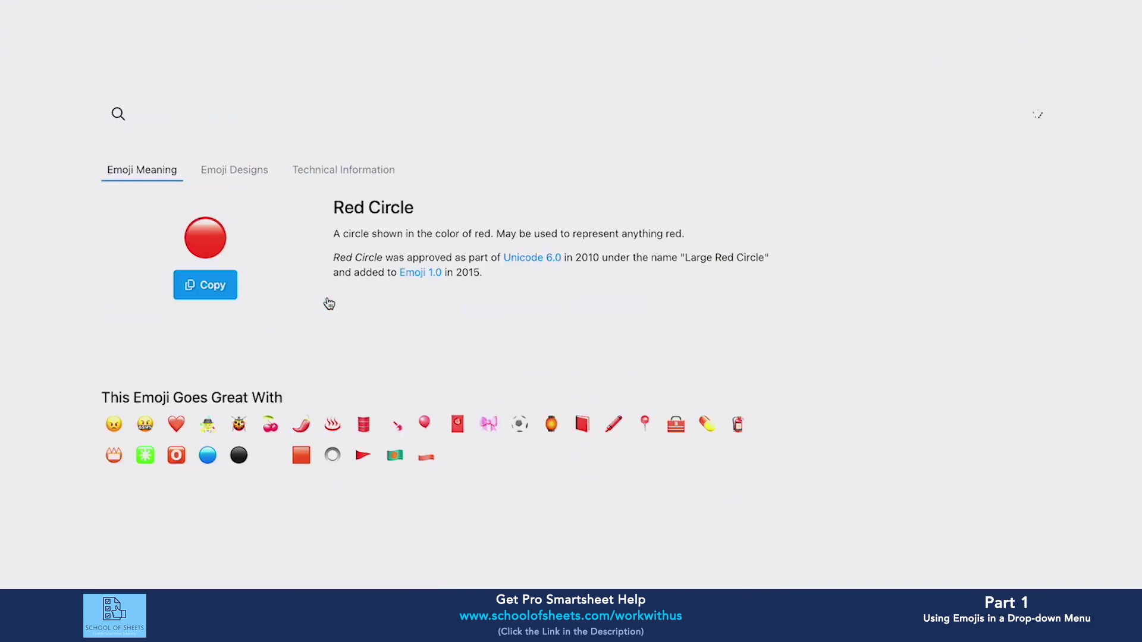
pyautogui.click(206, 285)
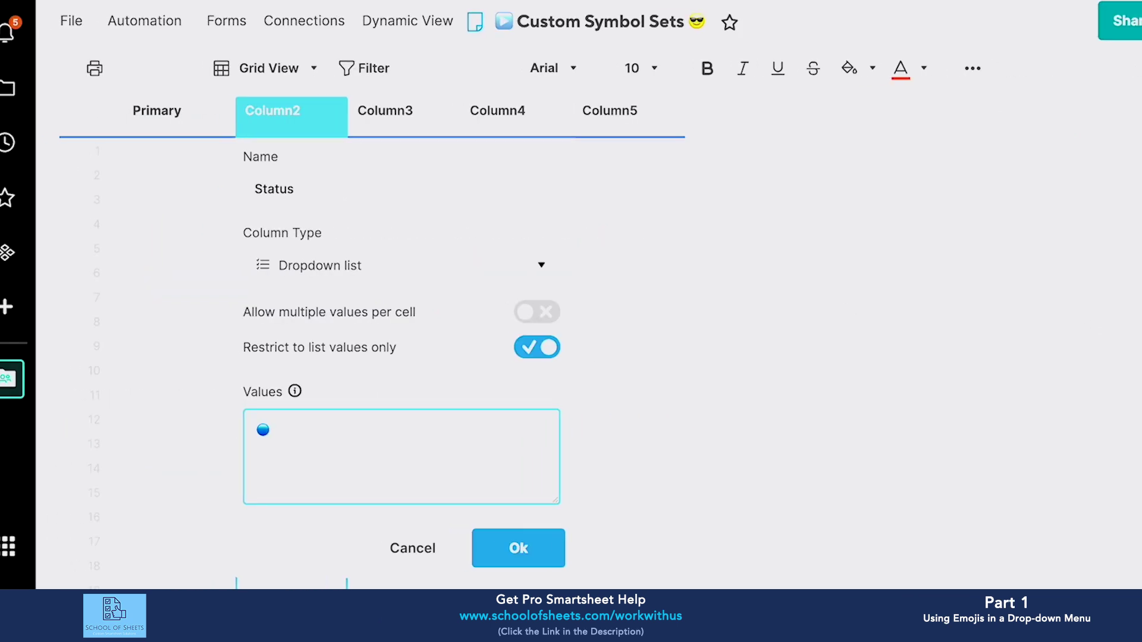
pyautogui.hotkey('ctrl', 'v')
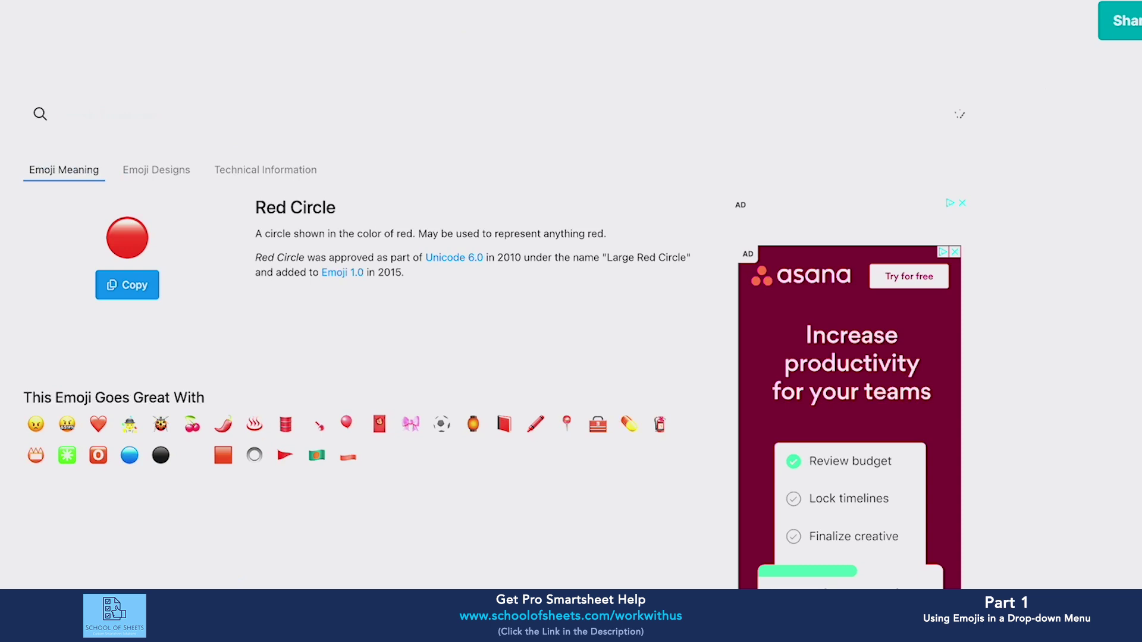
# Search Emojipedia for 'green circle' and copy the Green Circle emoji.
pyautogui.click(157, 106)
pyautogui.write('green circle')
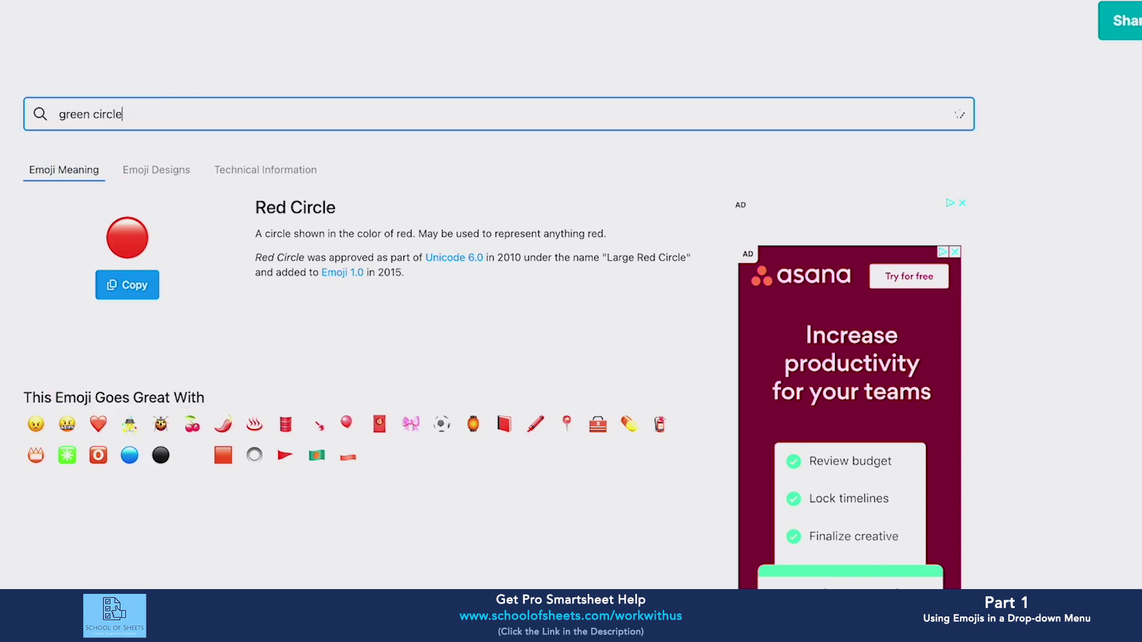
pyautogui.press('Return')
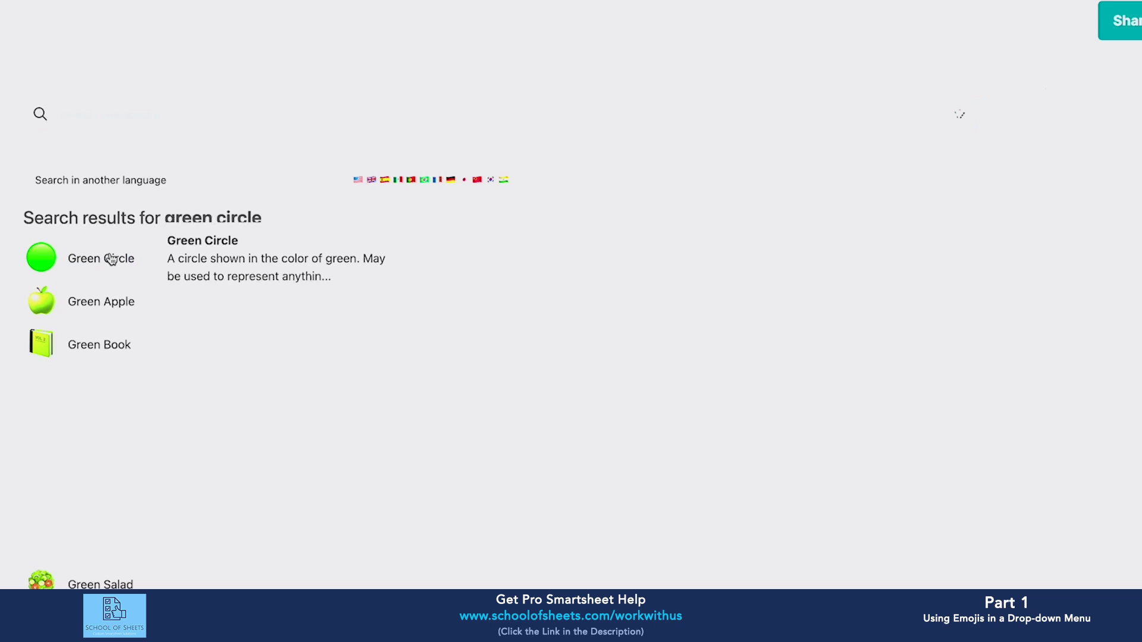
pyautogui.click(111, 260)
pyautogui.click(126, 284)
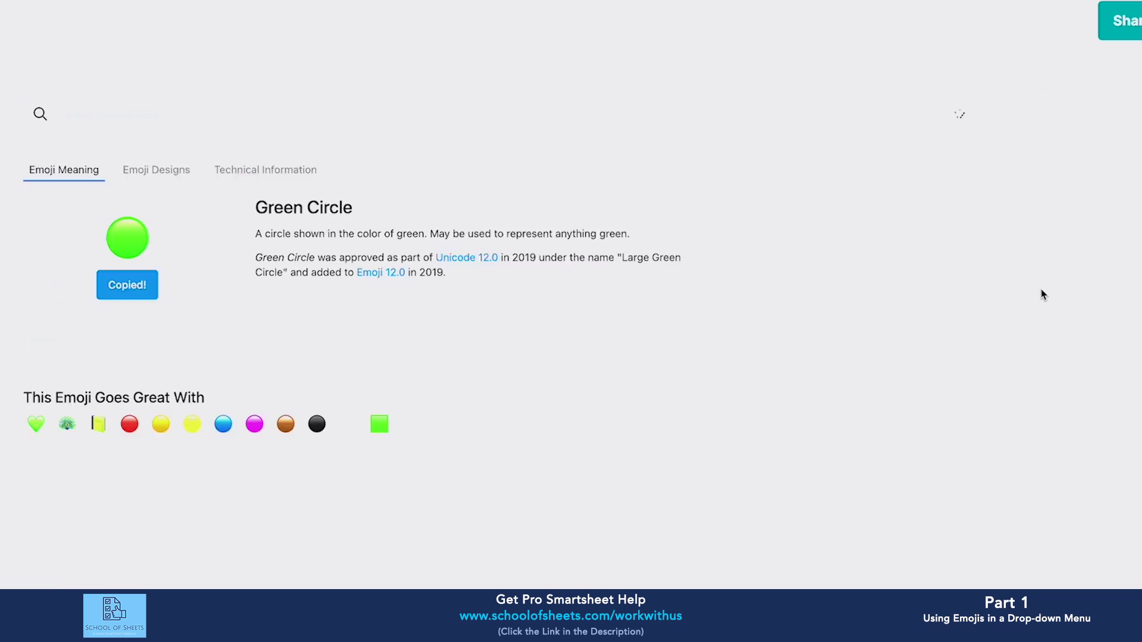
pyautogui.press('super+Tab')
# Add the green and yellow circle emojis as new lines in the Status dropdown values.
pyautogui.press('Return')
pyautogui.press('super+v')
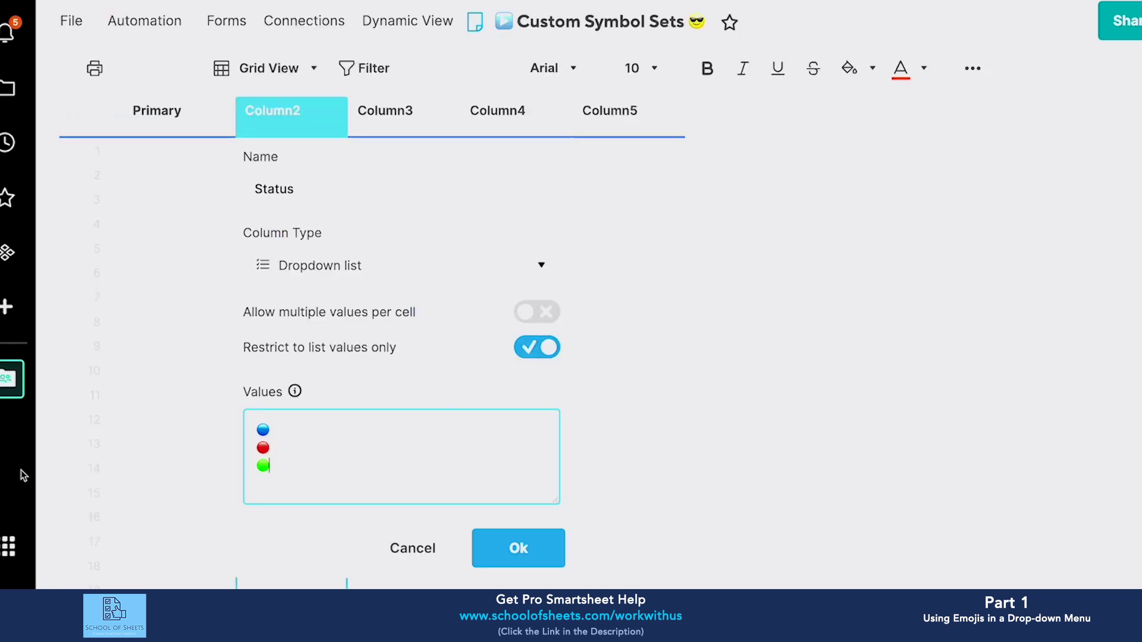
pyautogui.press('super+Tab')
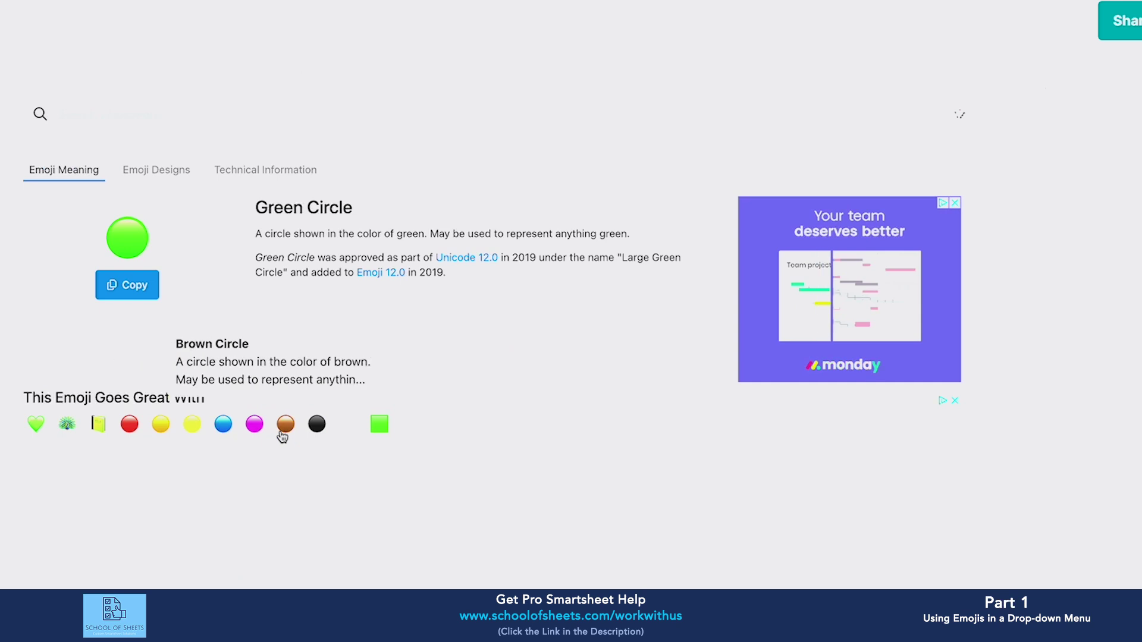
pyautogui.click(190, 424)
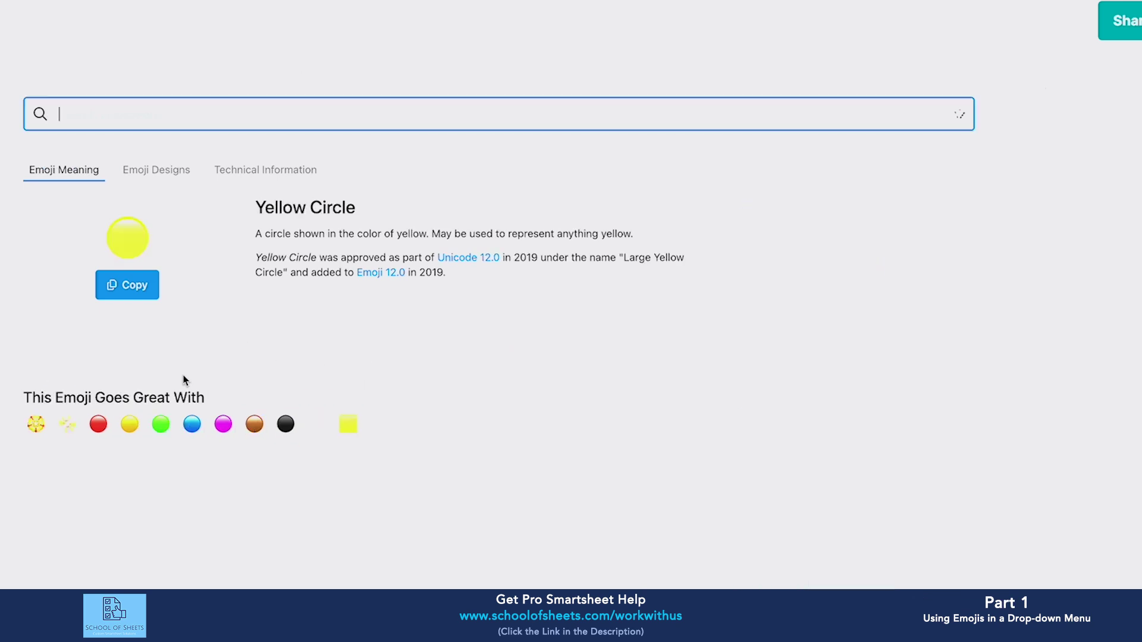
pyautogui.click(140, 289)
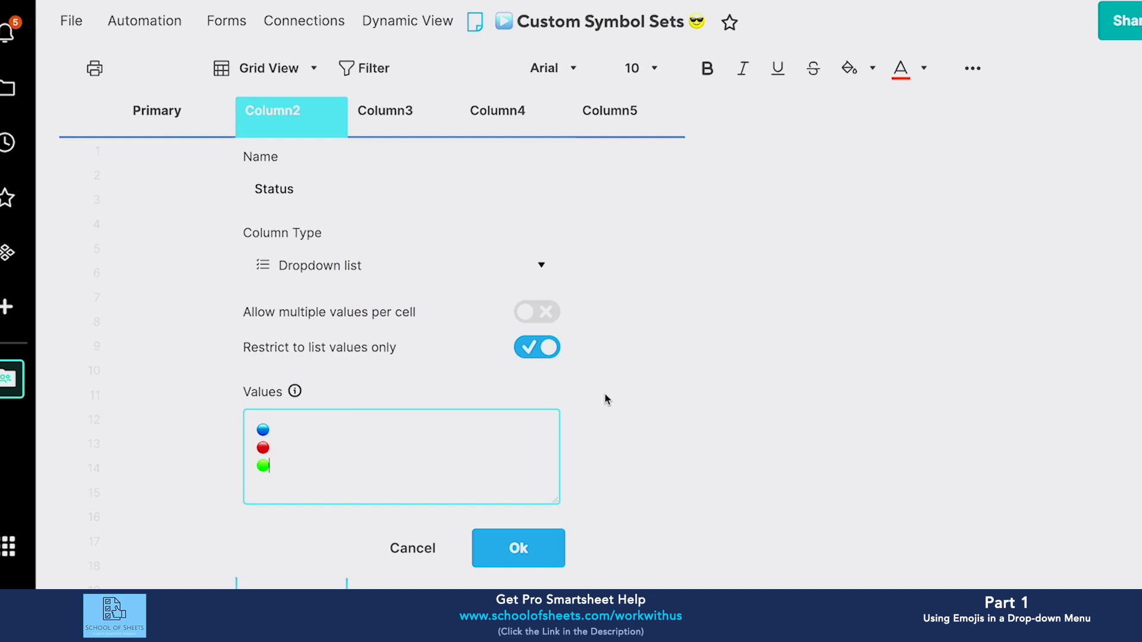
pyautogui.press('Return')
pyautogui.hotkey('ctrl', 'v')
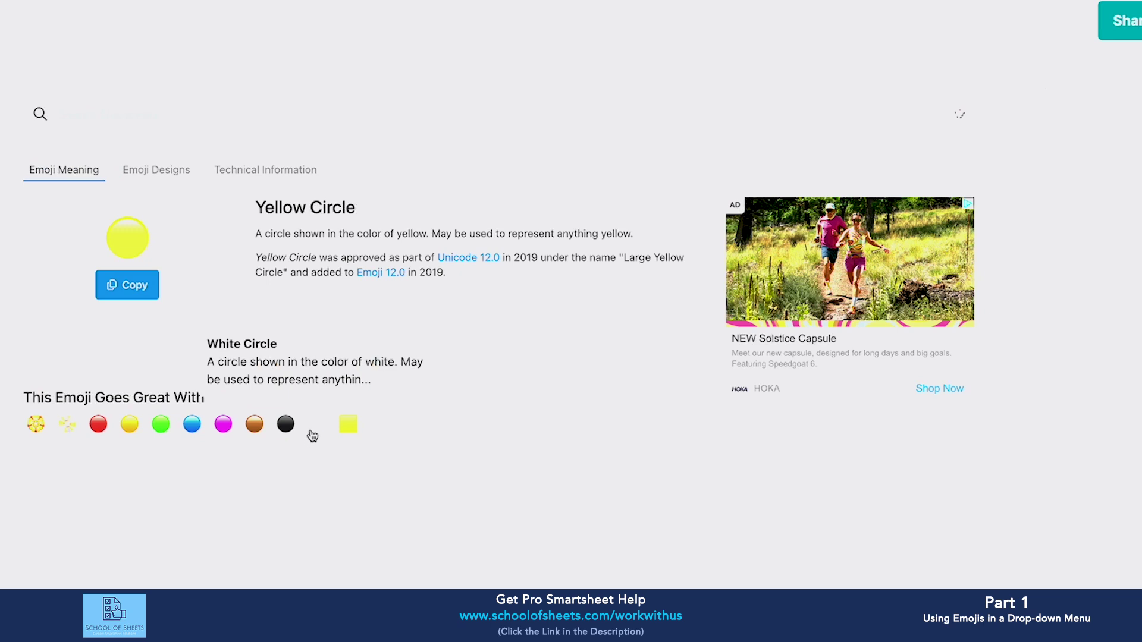
# Copy the White Circle emoji and add it as a fifth dropdown value.
pyautogui.click(312, 435)
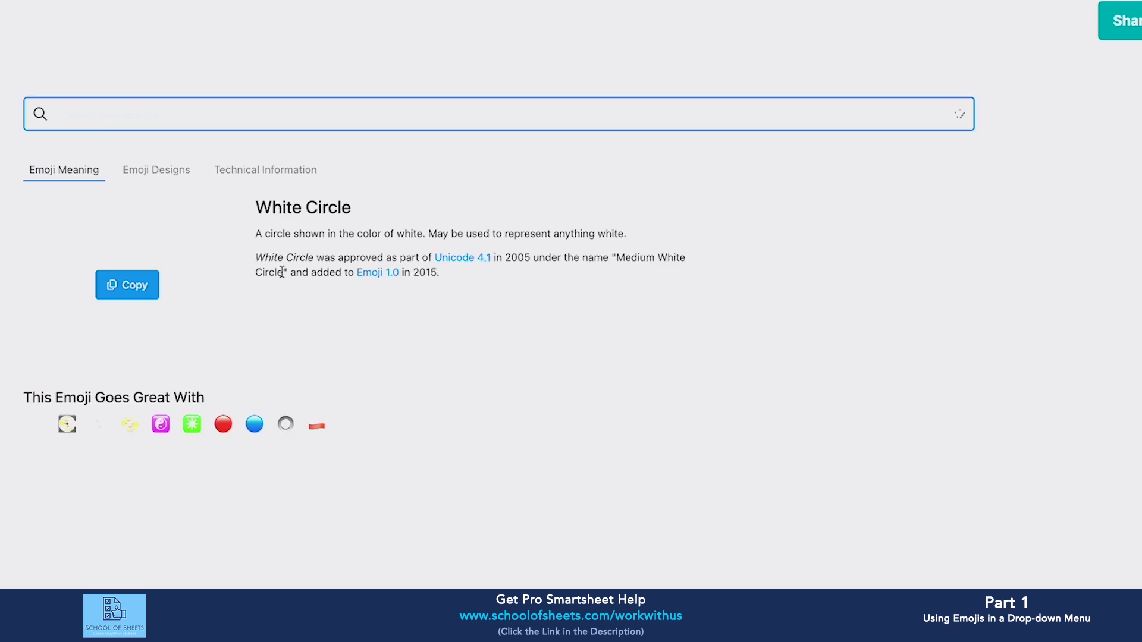
pyautogui.click(145, 287)
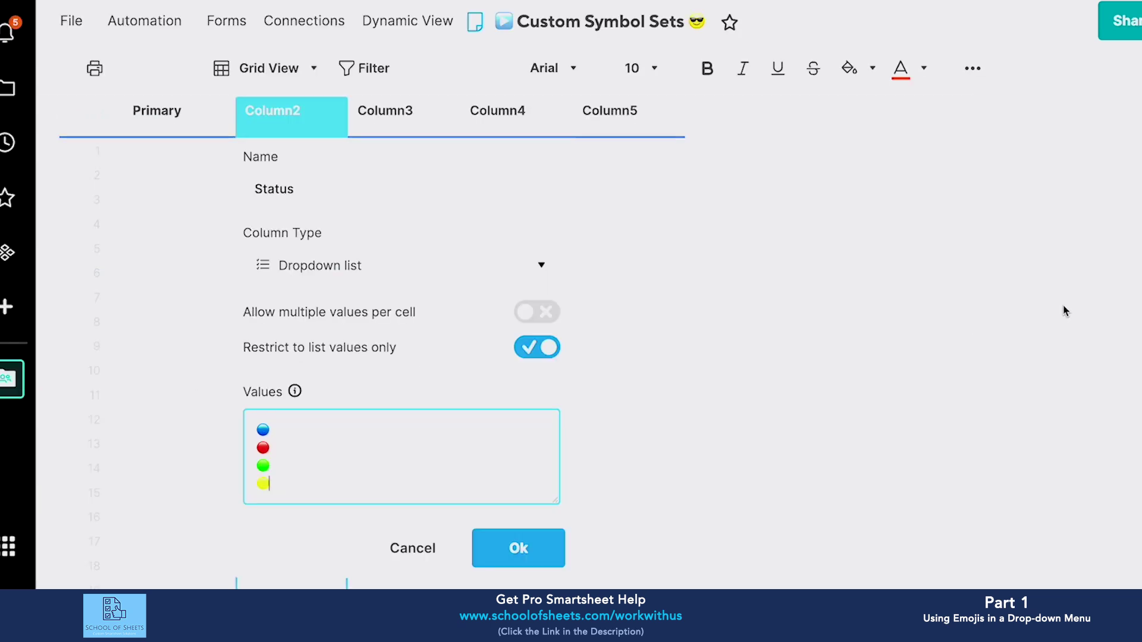
pyautogui.press('Return')
pyautogui.hotkey('ctrl', 'v')
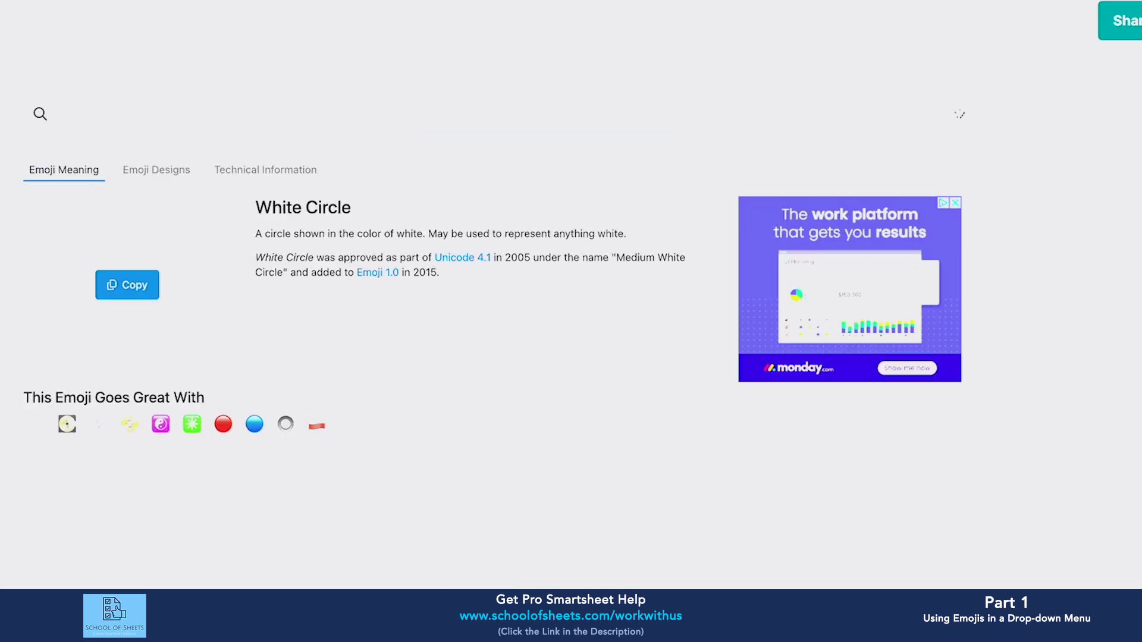
# Search Emojipedia for 'black cir' and add the Black Circle emoji to the dropdown values.
pyautogui.click(144, 113)
pyautogui.write('black circle')
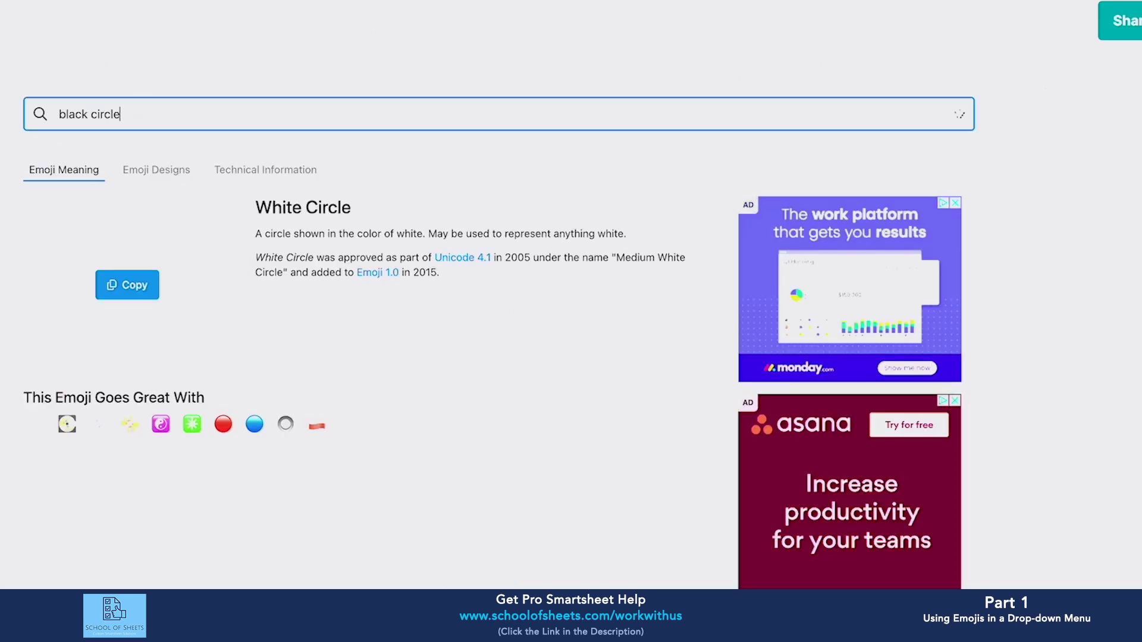
pyautogui.press('Return')
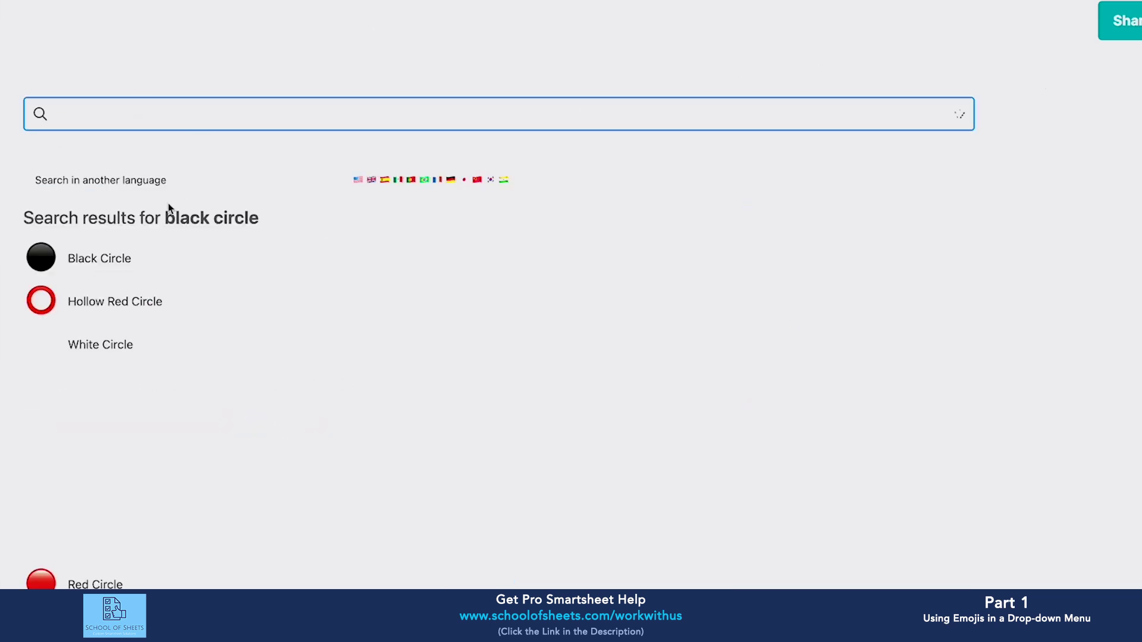
pyautogui.click(120, 249)
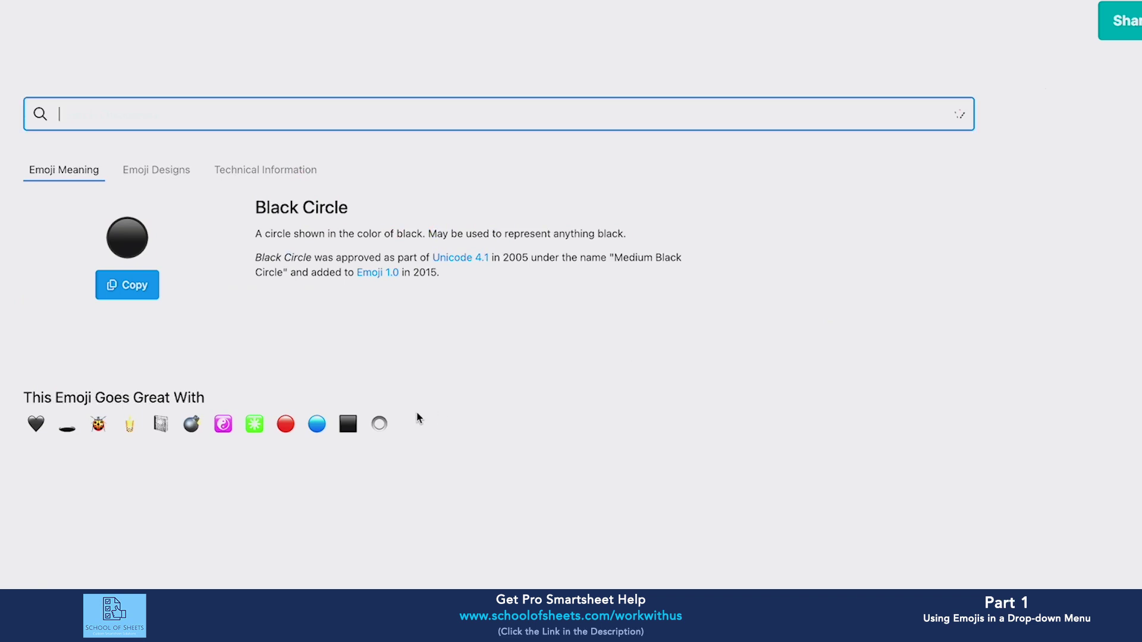
pyautogui.click(117, 293)
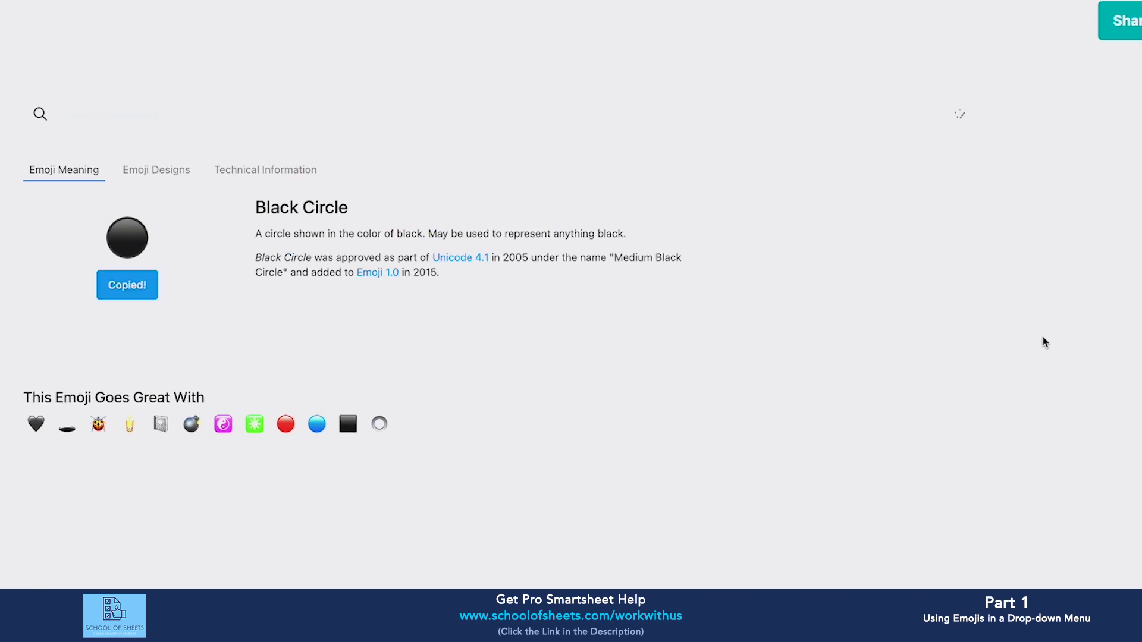
pyautogui.press('super+Tab')
pyautogui.press('Return')
pyautogui.press('super+v')
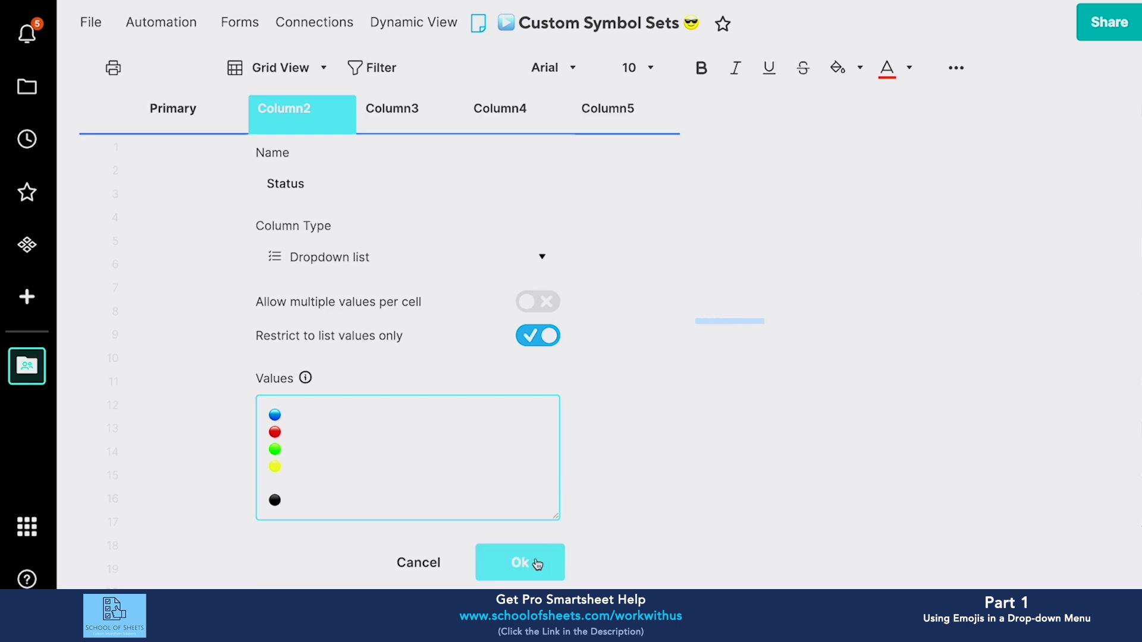
# Save the Status column settings and set rows 1 and 2 to the blue circle.
pyautogui.click(522, 562)
pyautogui.click(345, 149)
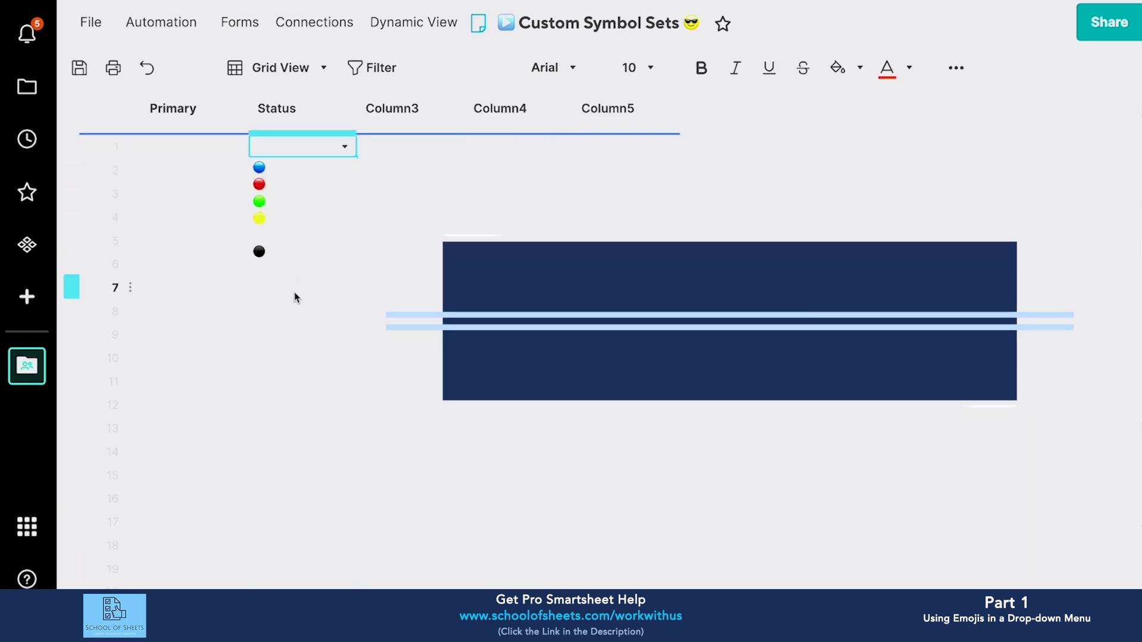
pyautogui.click(287, 165)
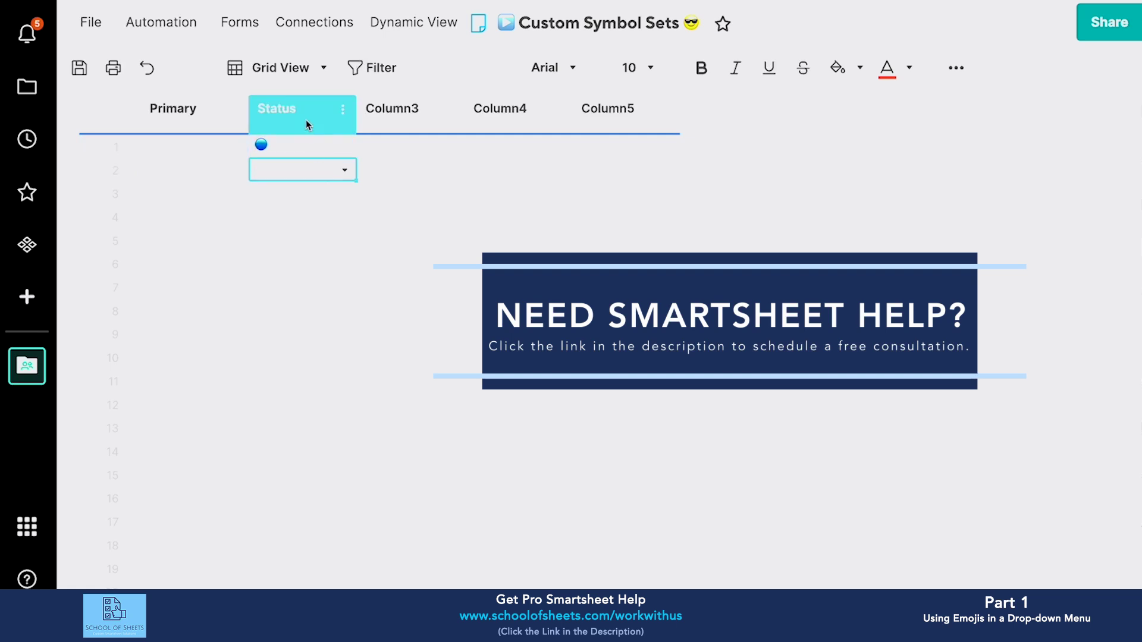
pyautogui.click(305, 176)
pyautogui.click(298, 160)
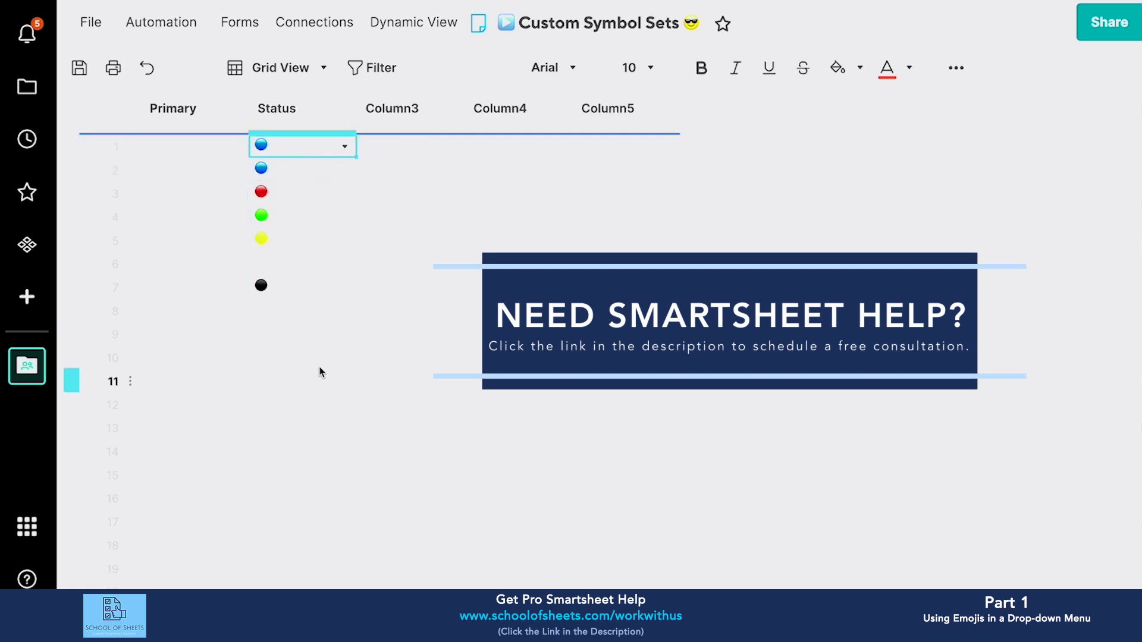
# Centre-align the circles in the whole Status column.
pyautogui.click(297, 113)
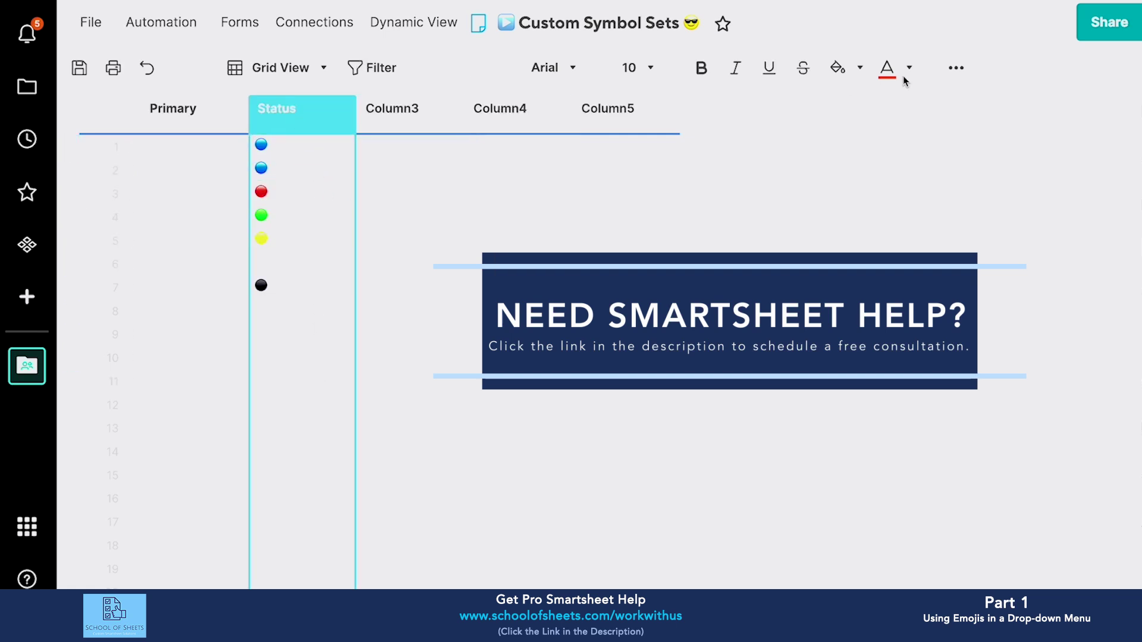
pyautogui.click(964, 76)
pyautogui.click(301, 113)
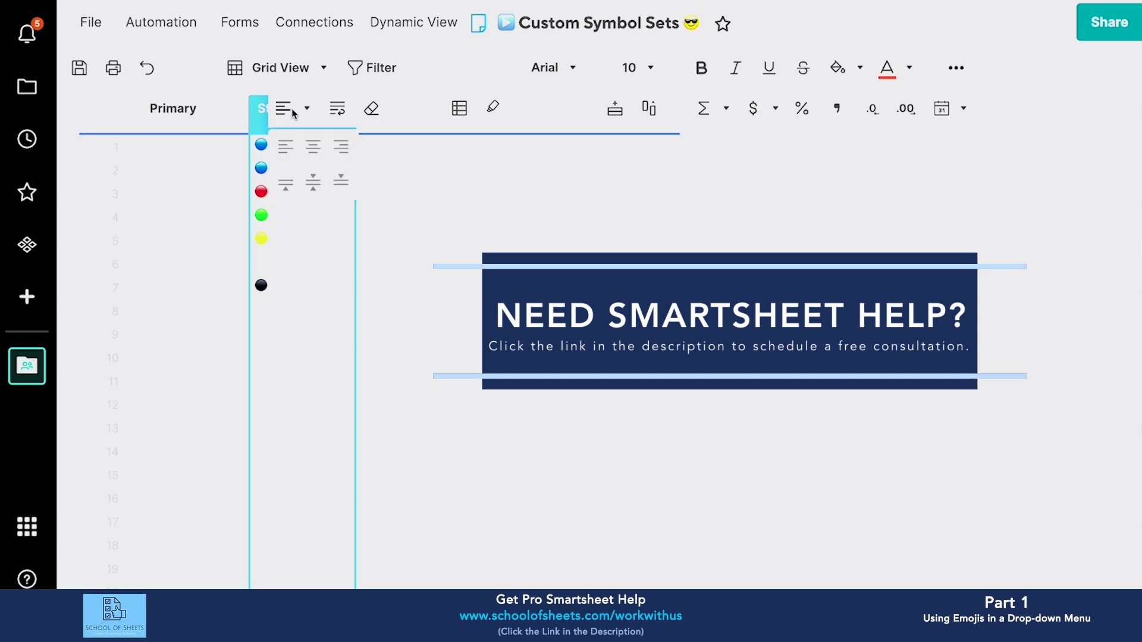
pyautogui.click(312, 148)
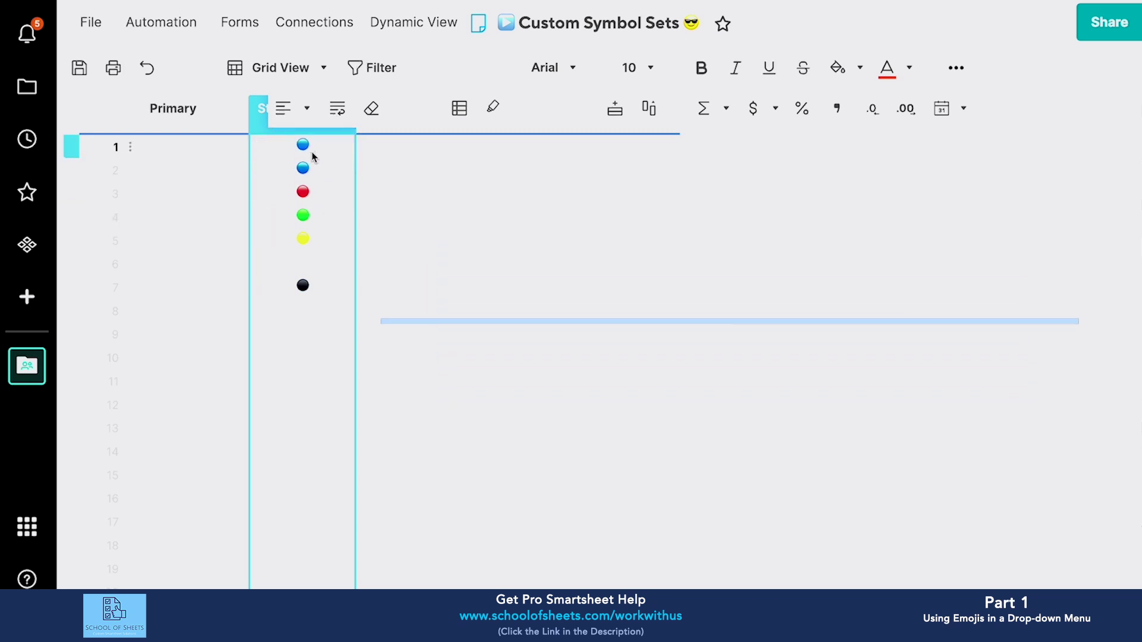
# Try font size 12, revert to 10, and drag the Status column narrower.
pyautogui.click(637, 66)
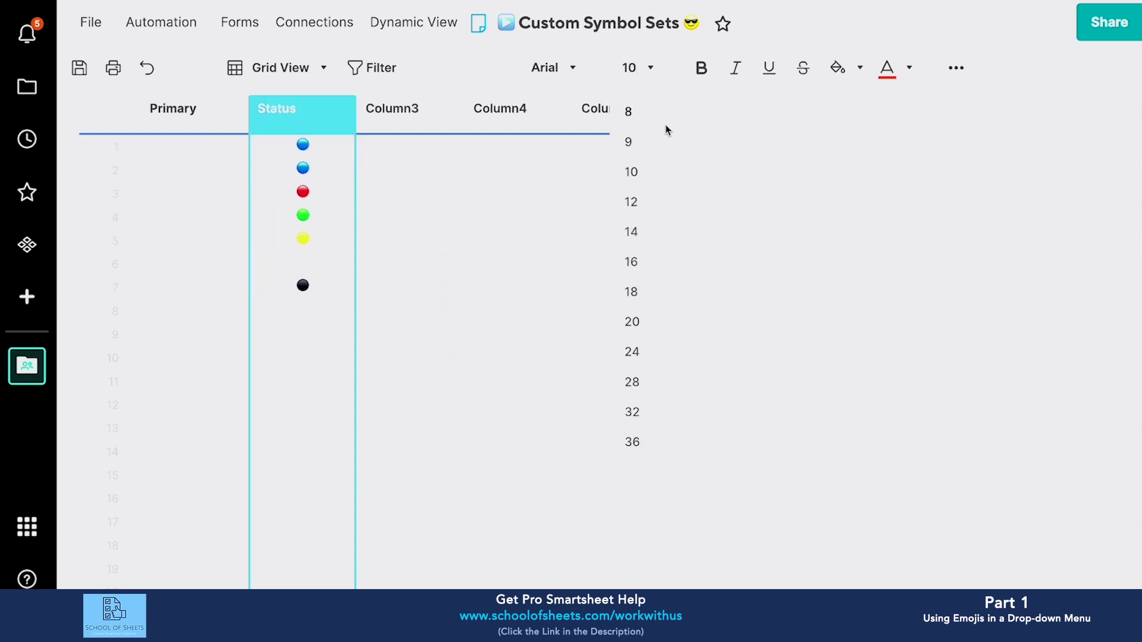
pyautogui.click(646, 200)
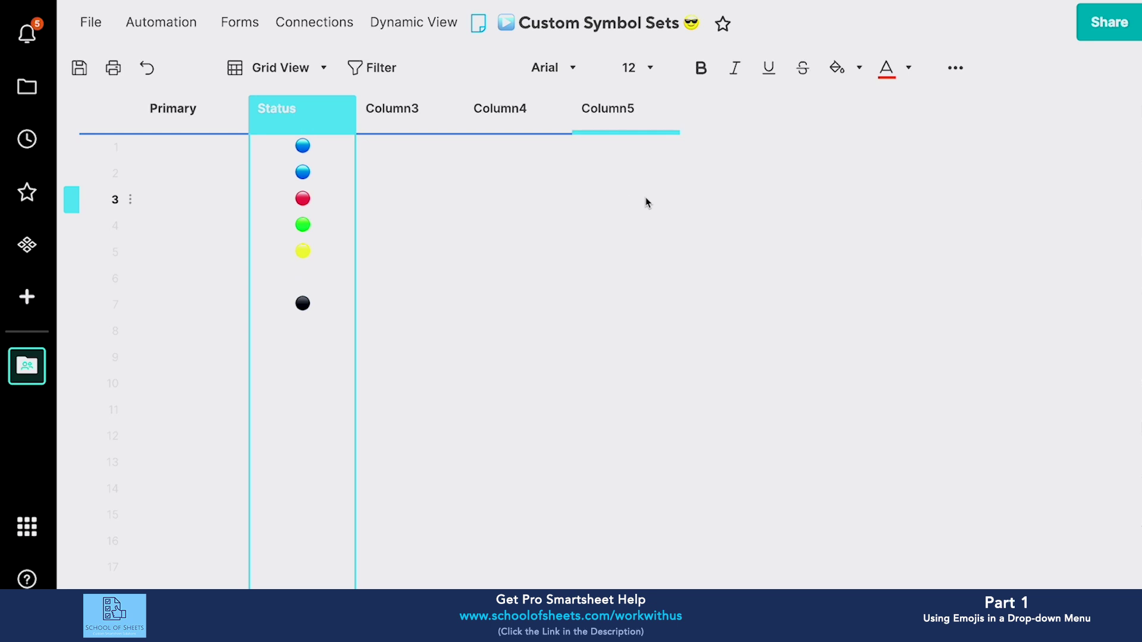
pyautogui.click(635, 74)
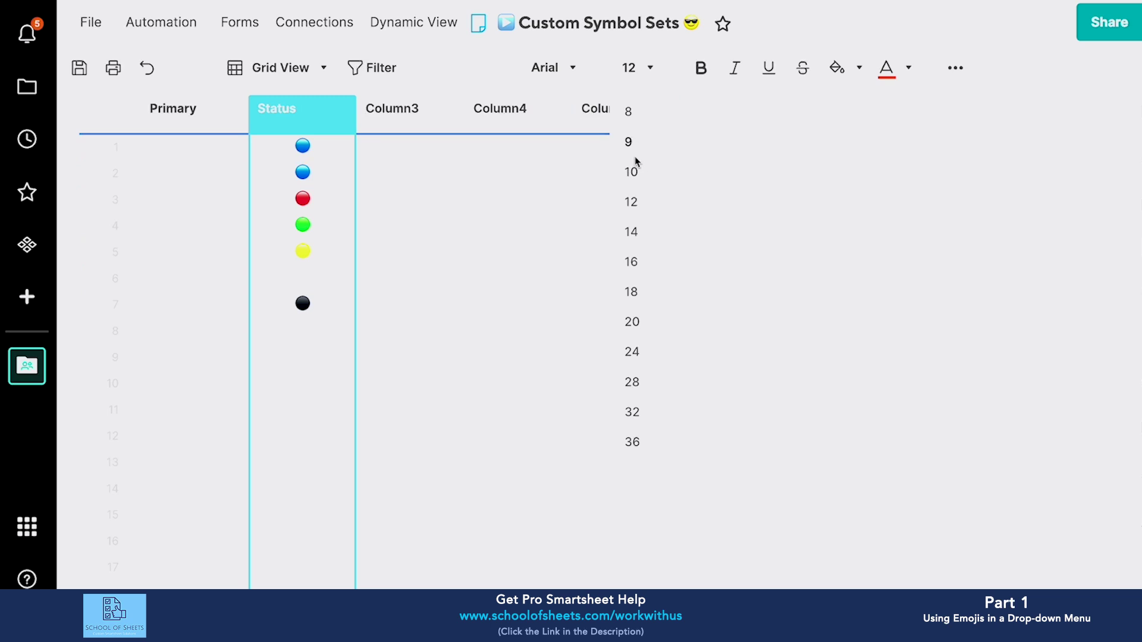
pyautogui.click(631, 172)
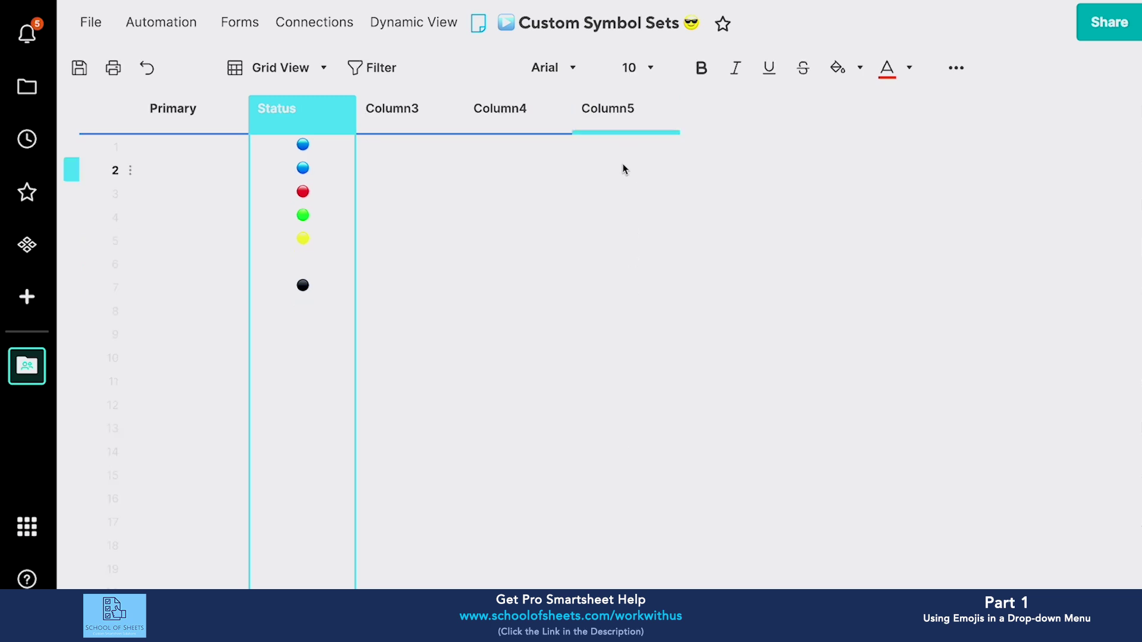
pyautogui.moveTo(355, 118); pyautogui.dragTo(308, 124)
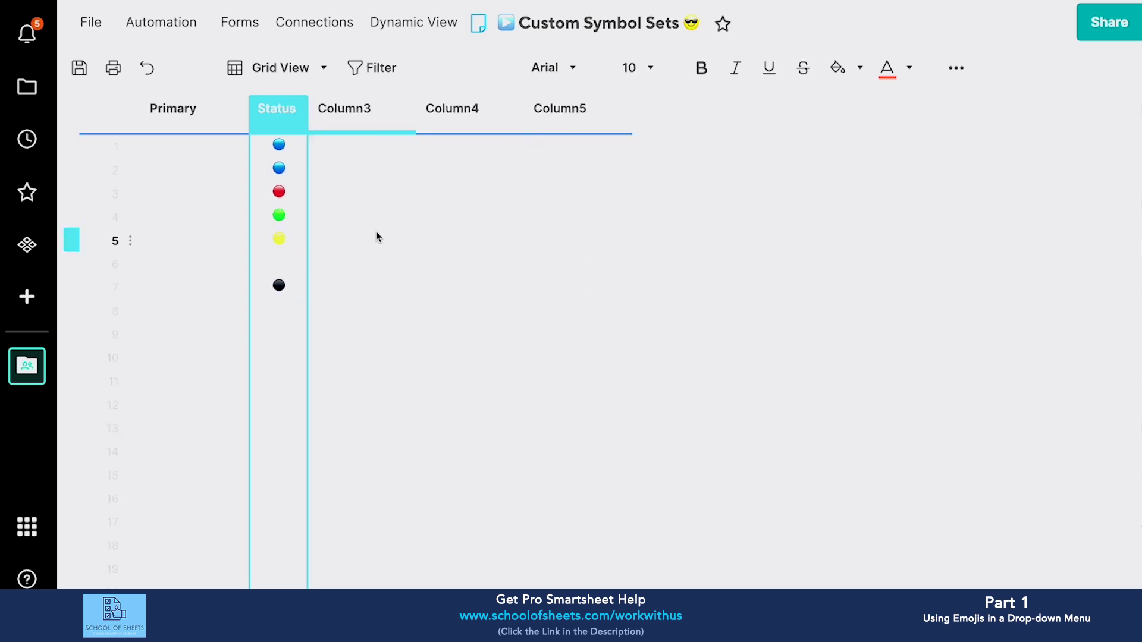
pyautogui.click(376, 237)
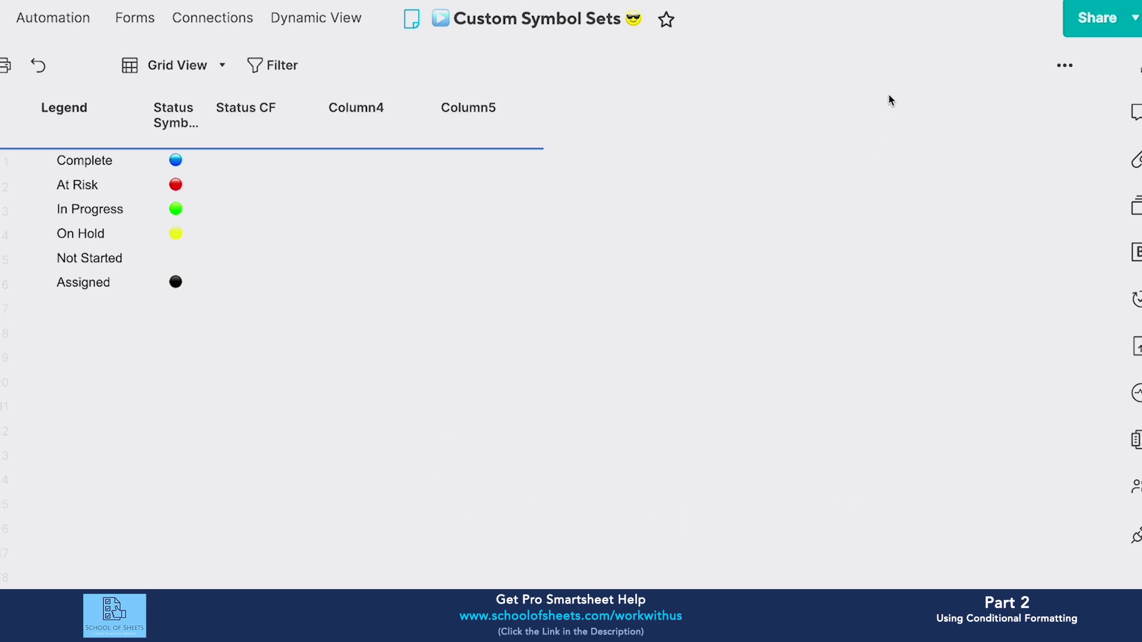
# Add a new conditional formatting rule with the condition Legend is 'Assigned'.
pyautogui.click(389, 161)
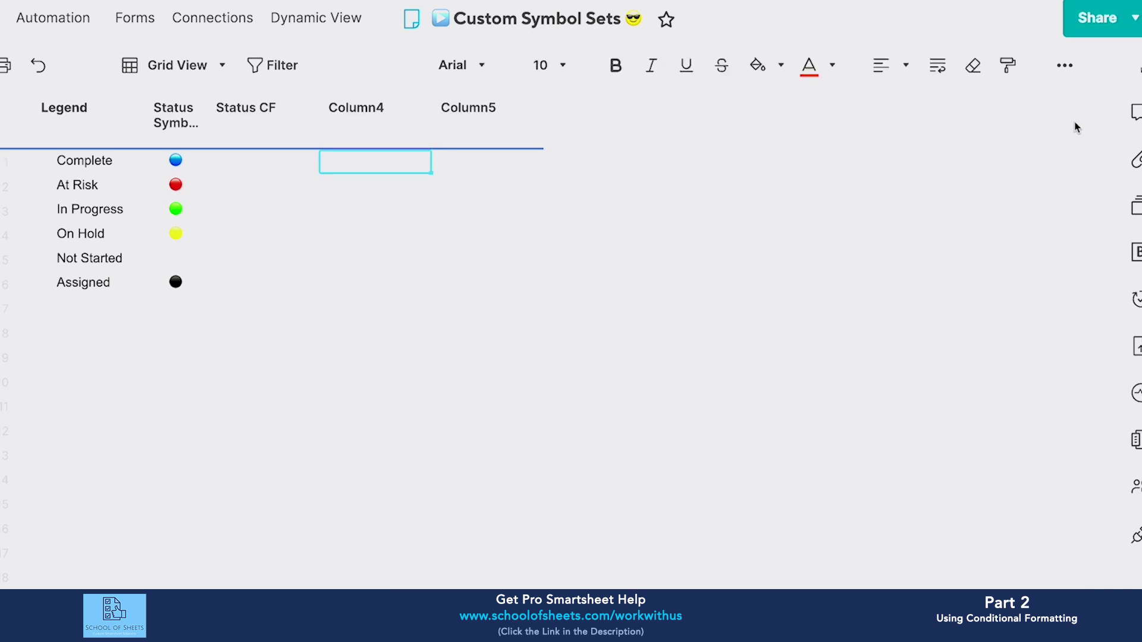
pyautogui.click(1068, 72)
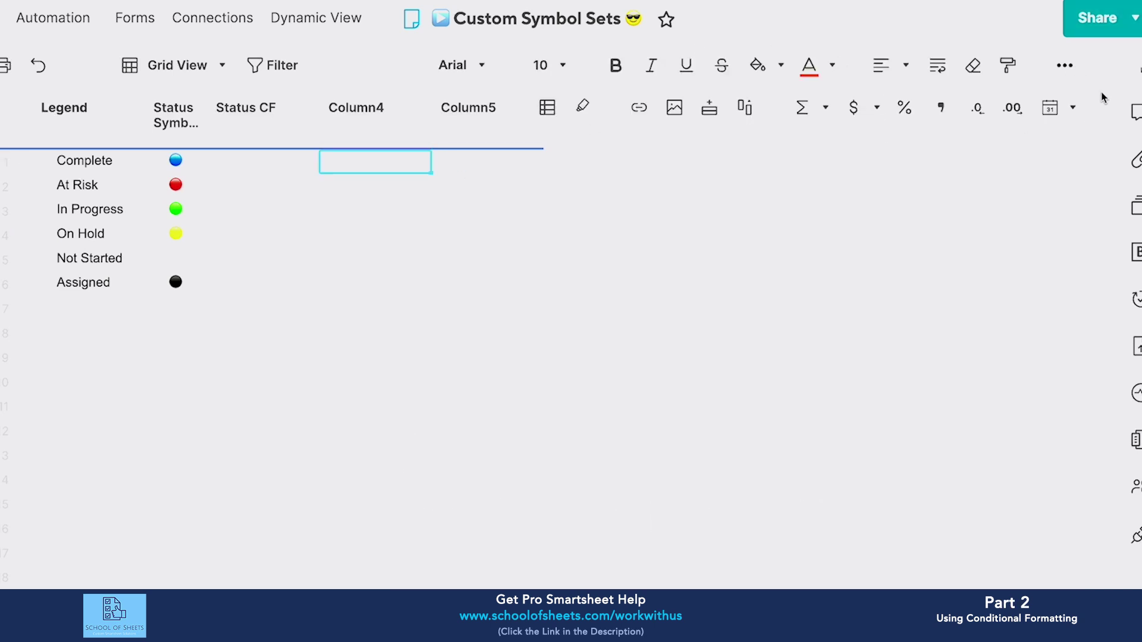
pyautogui.click(546, 108)
pyautogui.click(369, 244)
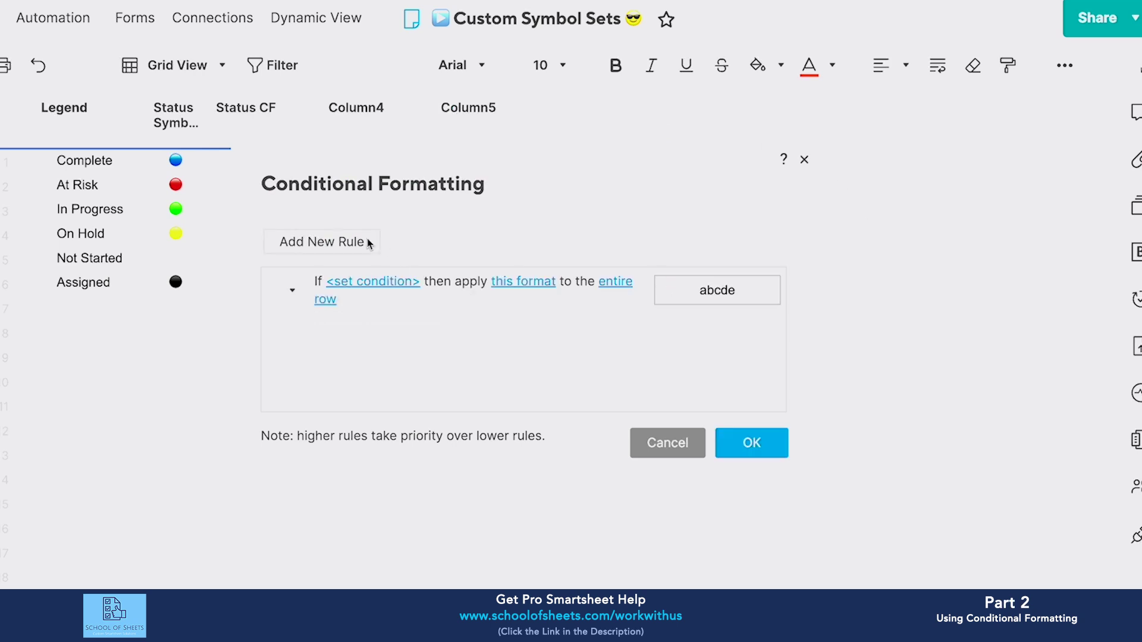
pyautogui.click(405, 284)
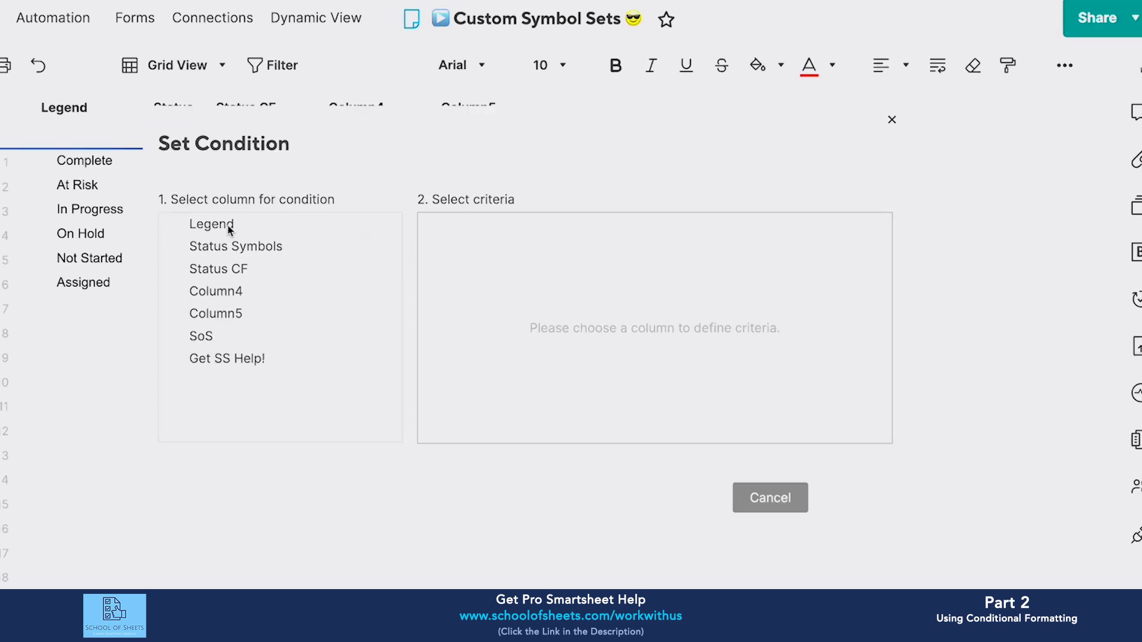
pyautogui.moveTo(661, 120); pyautogui.dragTo(778, 114)
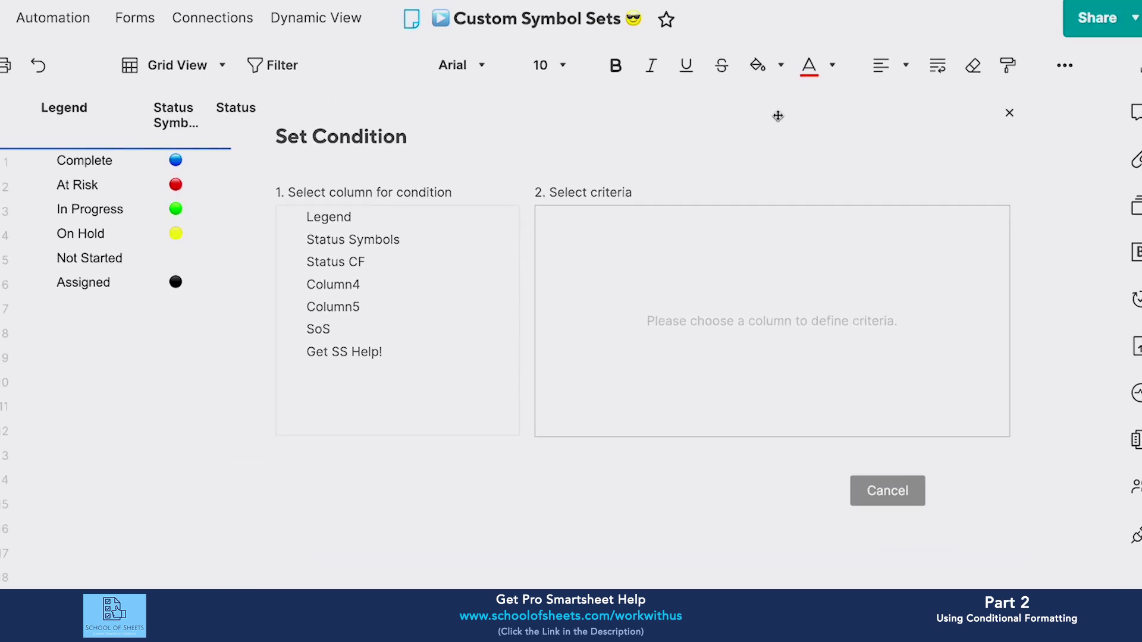
pyautogui.click(413, 216)
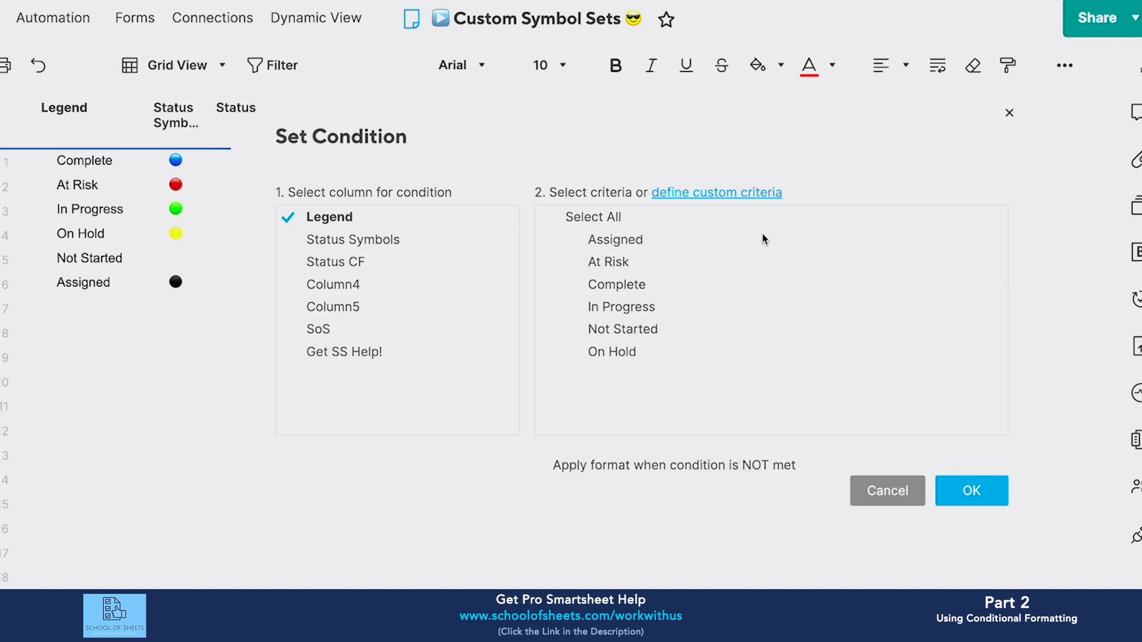
pyautogui.click(615, 239)
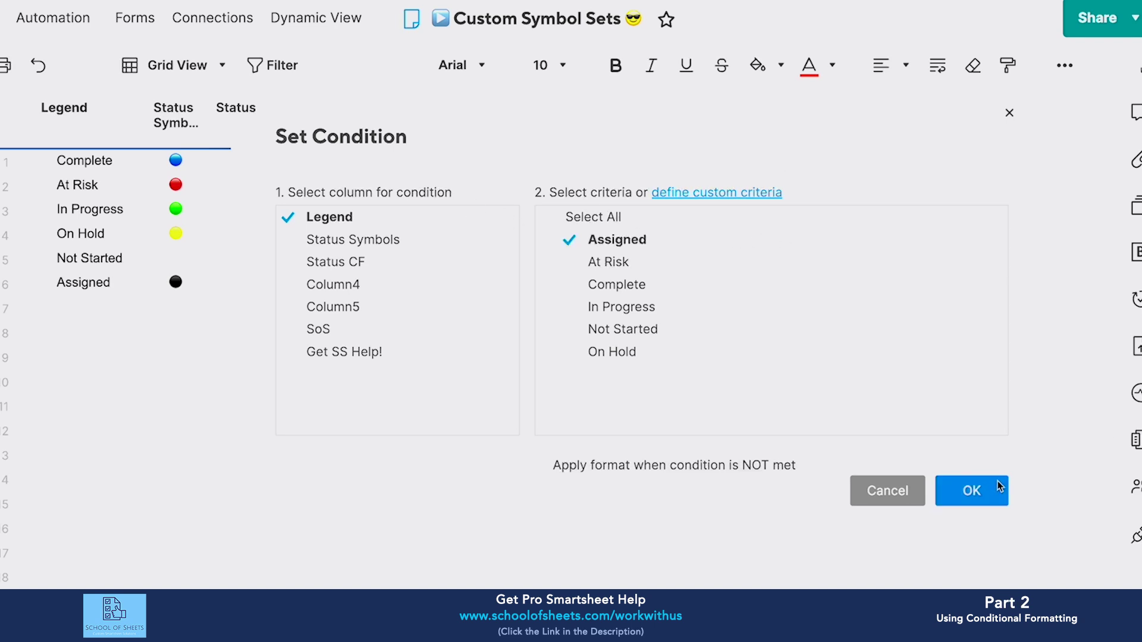
pyautogui.click(976, 489)
pyautogui.moveTo(413, 174); pyautogui.dragTo(528, 117)
# Give the Assigned rule a black fill applied only to the Status CF column.
pyautogui.click(684, 233)
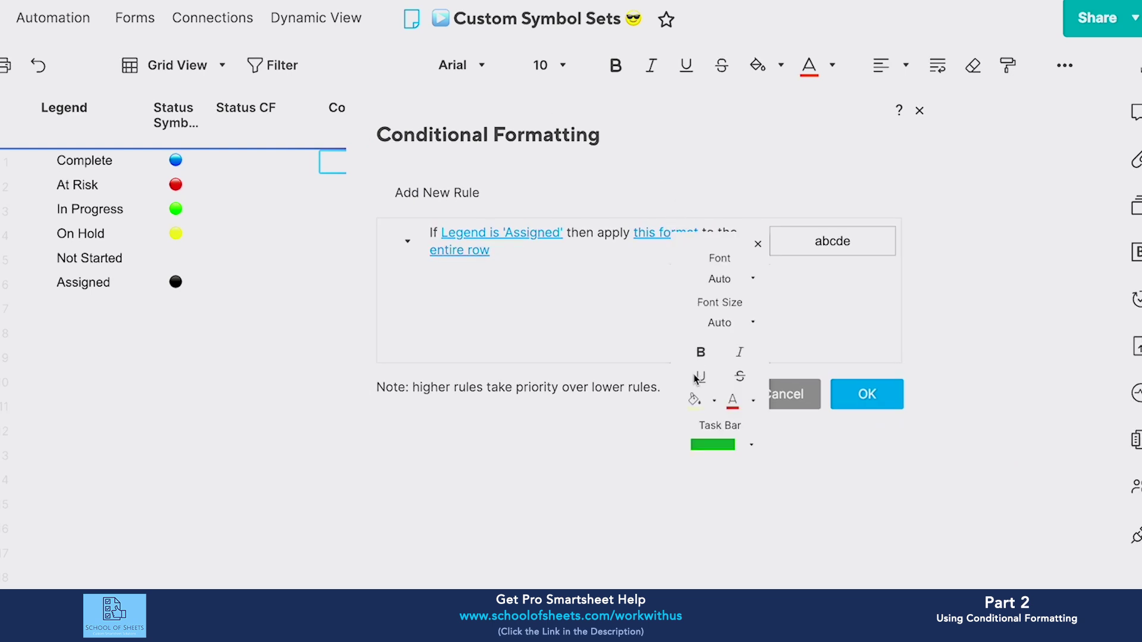
pyautogui.click(714, 400)
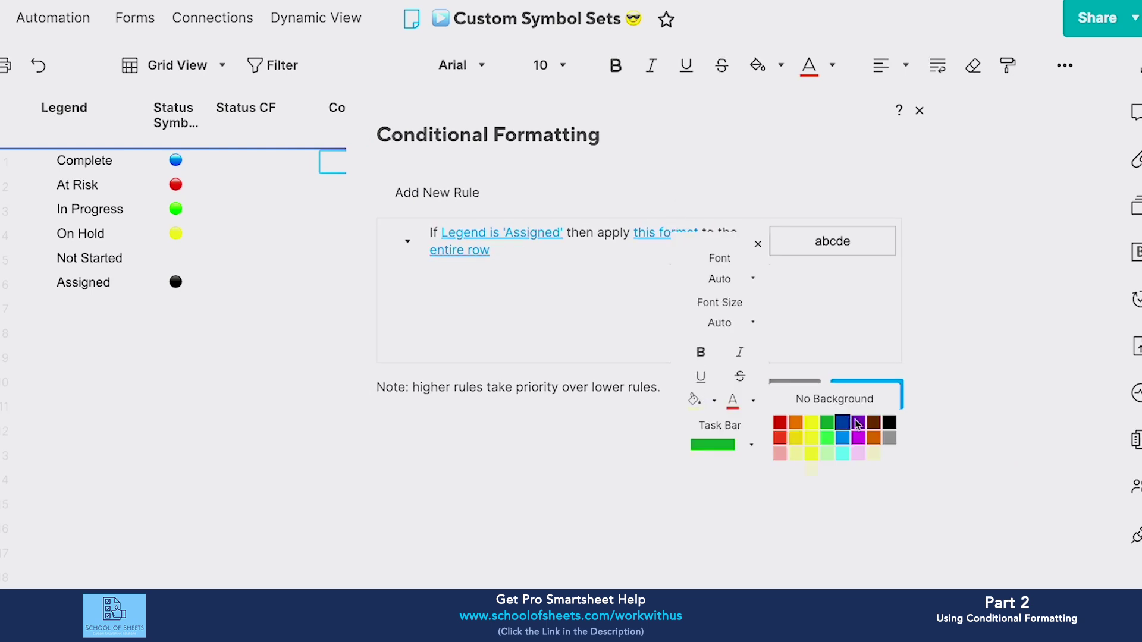
pyautogui.click(888, 422)
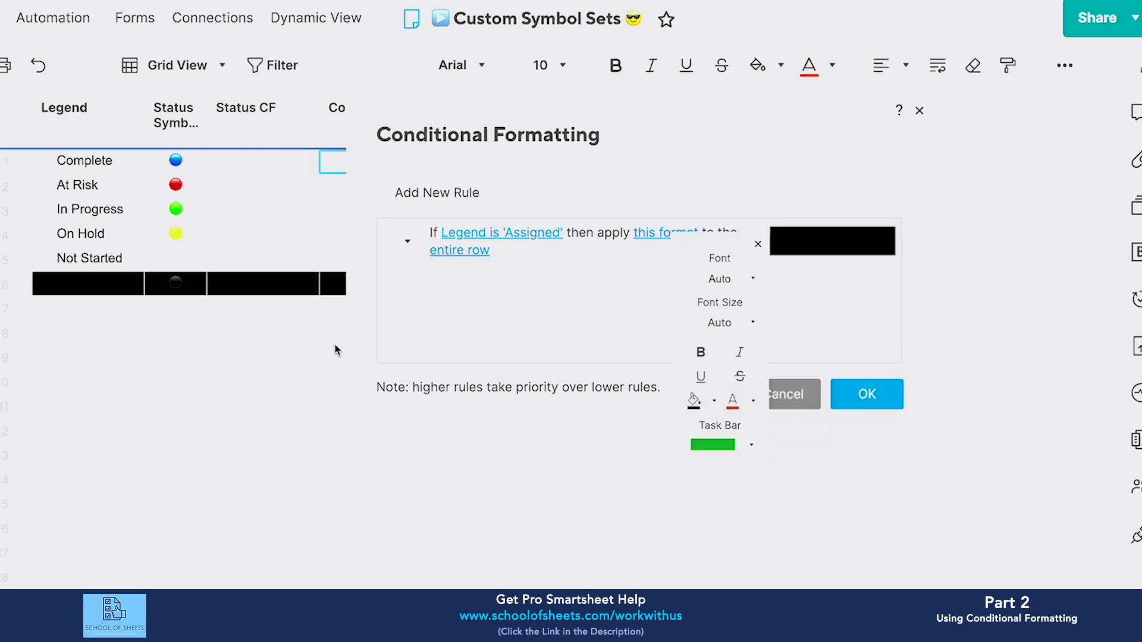
pyautogui.click(476, 250)
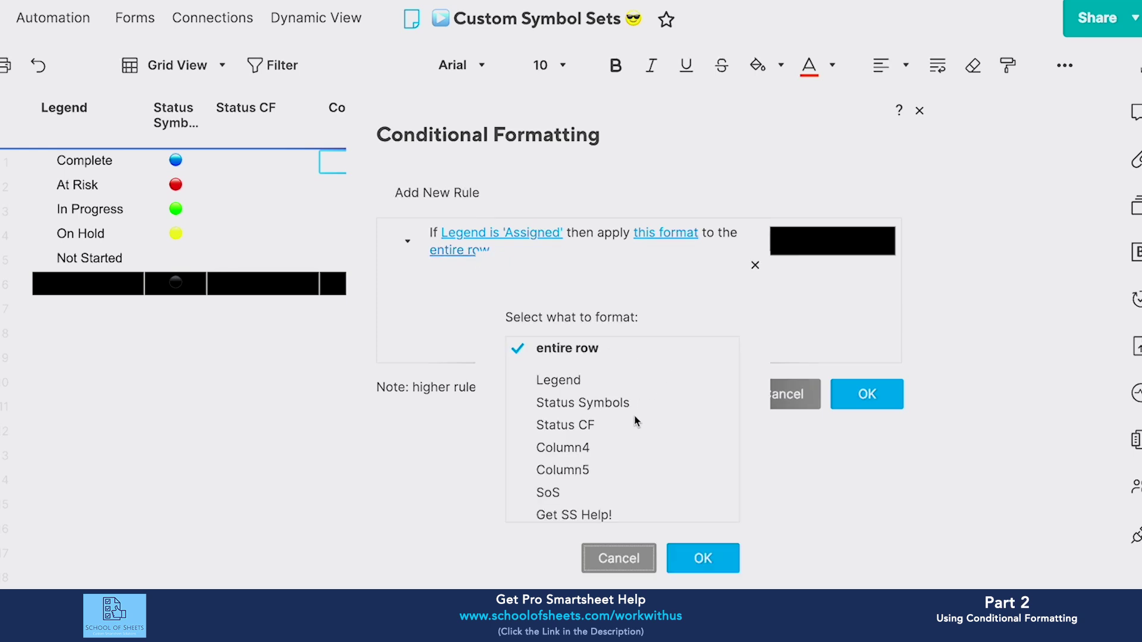
pyautogui.click(619, 426)
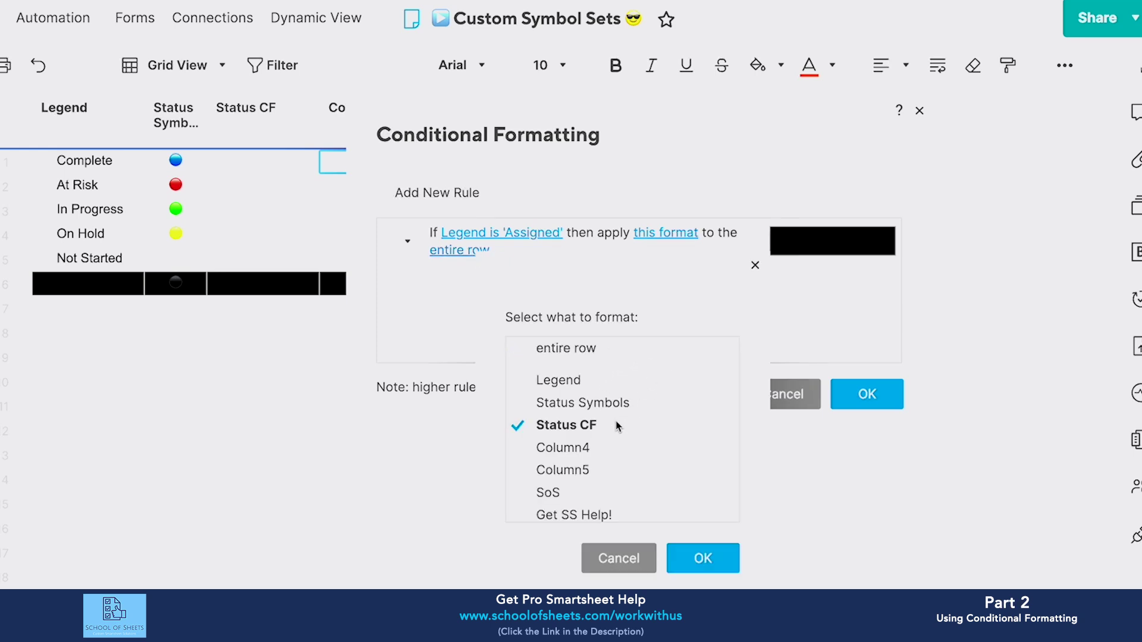
pyautogui.click(692, 557)
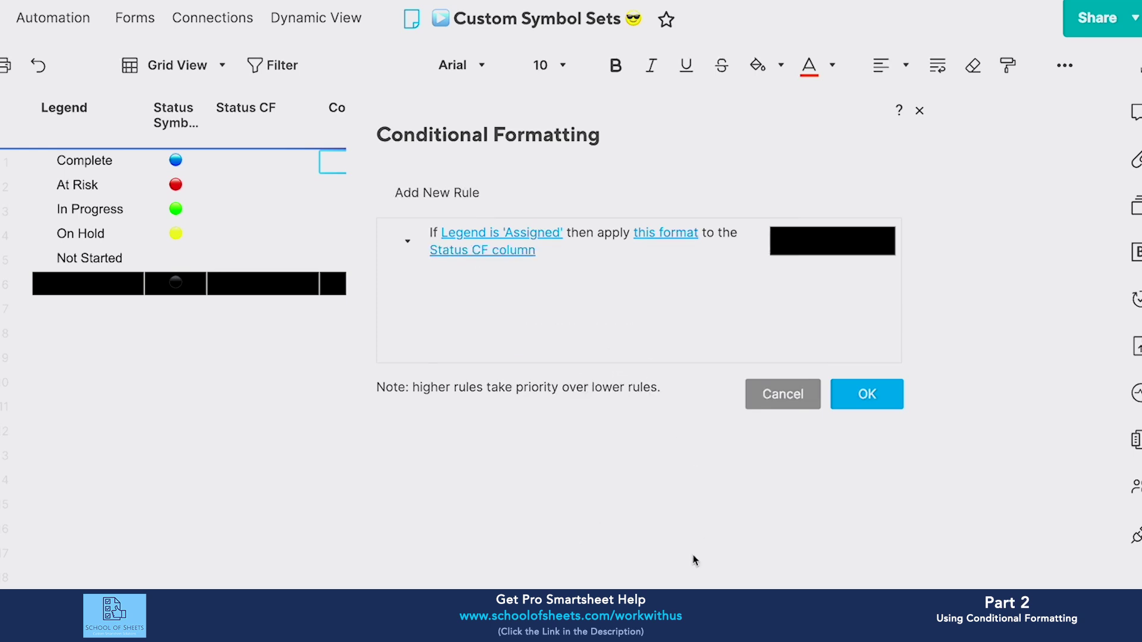
# Clone the rule into an At Risk rule with a red fill.
pyautogui.click(408, 240)
pyautogui.click(456, 306)
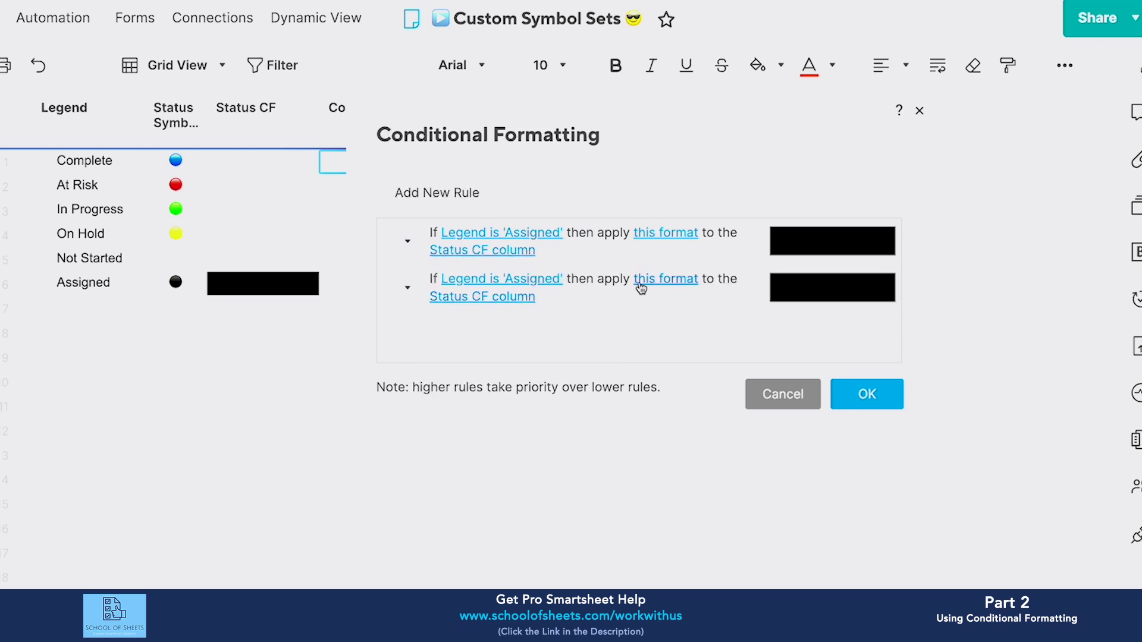
pyautogui.click(529, 279)
pyautogui.click(552, 270)
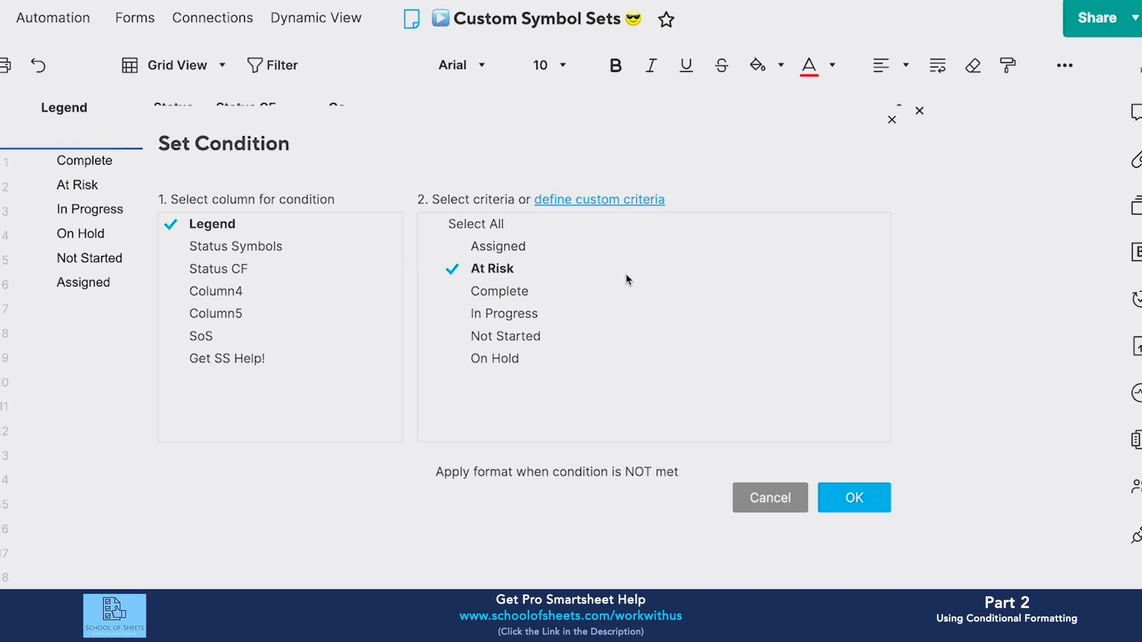
pyautogui.click(855, 496)
pyautogui.click(654, 280)
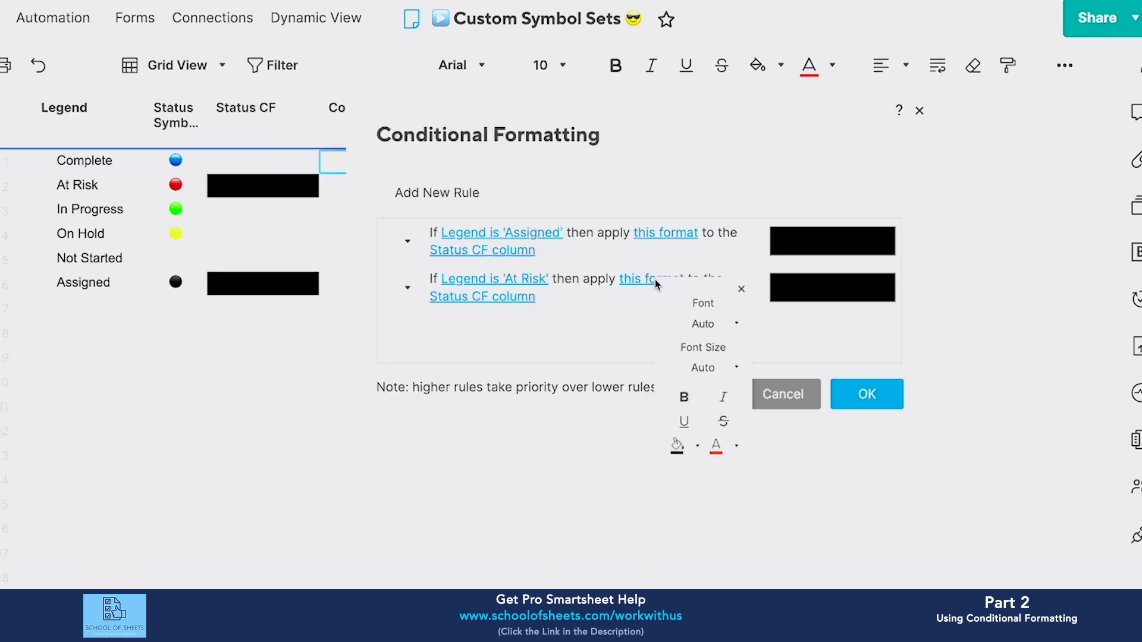
pyautogui.click(696, 446)
pyautogui.click(763, 467)
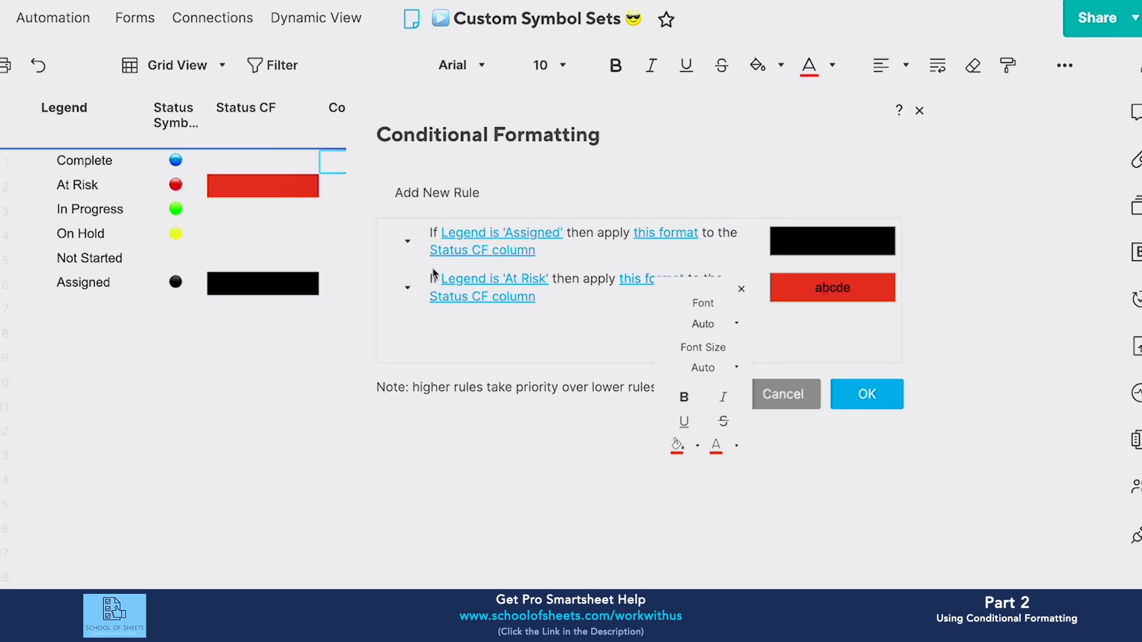
# Clone the rule into a Complete rule with a blue fill.
pyautogui.click(406, 288)
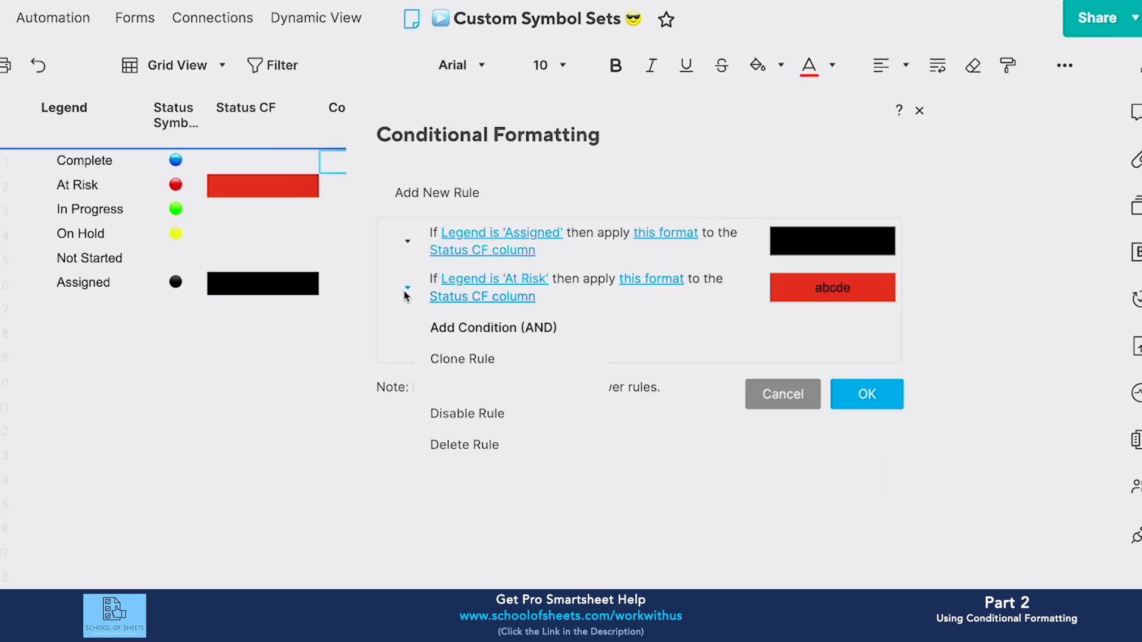
pyautogui.click(462, 356)
pyautogui.click(528, 325)
pyautogui.click(499, 291)
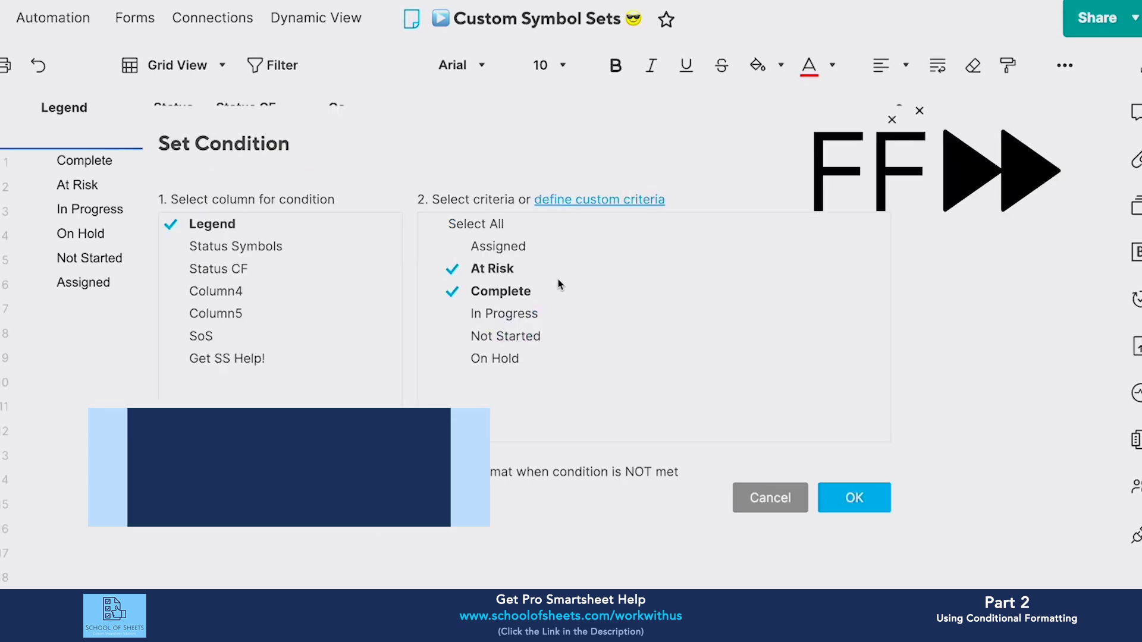
pyautogui.click(487, 268)
pyautogui.click(857, 494)
pyautogui.click(669, 325)
pyautogui.click(706, 494)
pyautogui.click(844, 532)
# Clone the rule into an In Progress rule with a green fill.
pyautogui.click(408, 333)
pyautogui.click(464, 402)
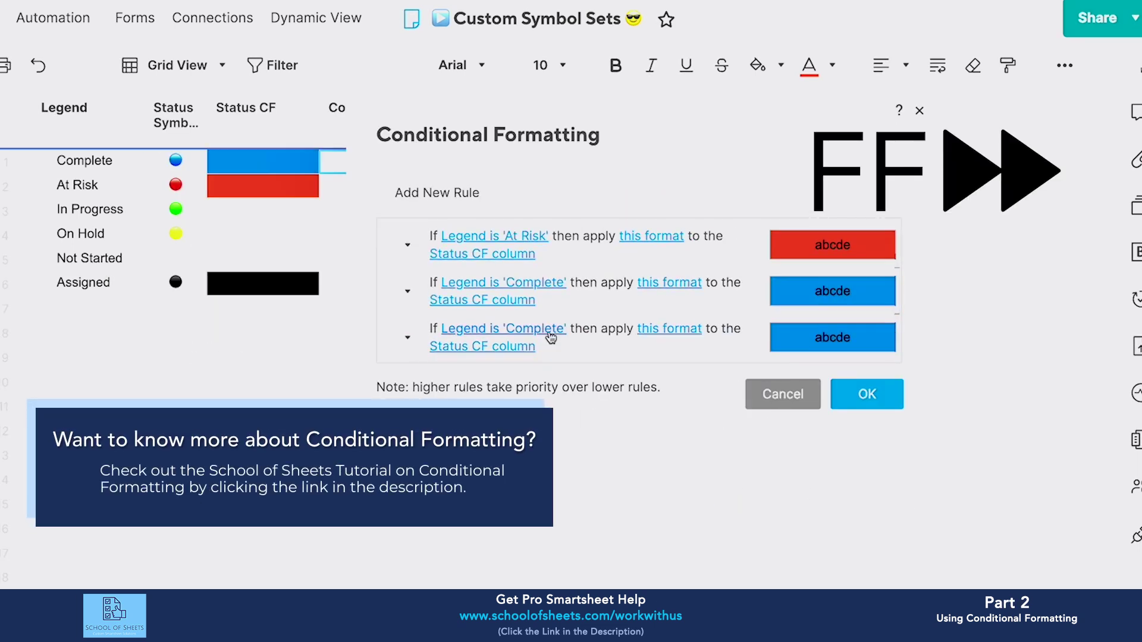
pyautogui.click(547, 331)
pyautogui.click(556, 313)
pyautogui.click(854, 494)
pyautogui.click(678, 328)
pyautogui.click(726, 495)
pyautogui.click(856, 533)
# Clone the rule into a Not Started rule with no fill.
pyautogui.click(407, 337)
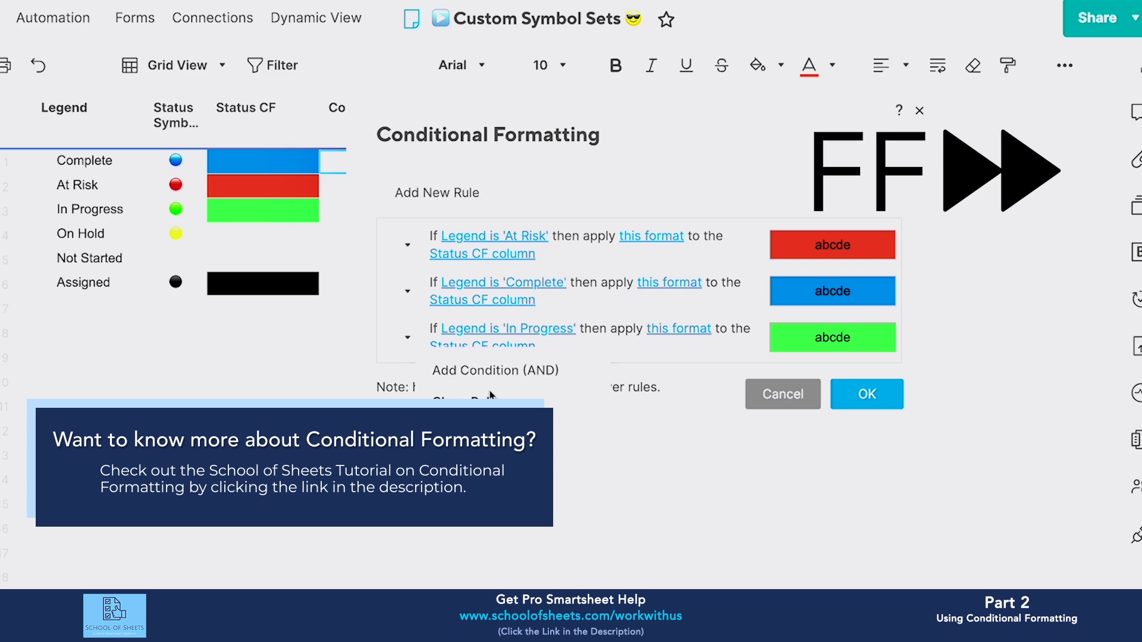
pyautogui.click(463, 405)
pyautogui.click(508, 331)
pyautogui.click(535, 337)
pyautogui.click(853, 494)
pyautogui.click(678, 332)
pyautogui.click(704, 497)
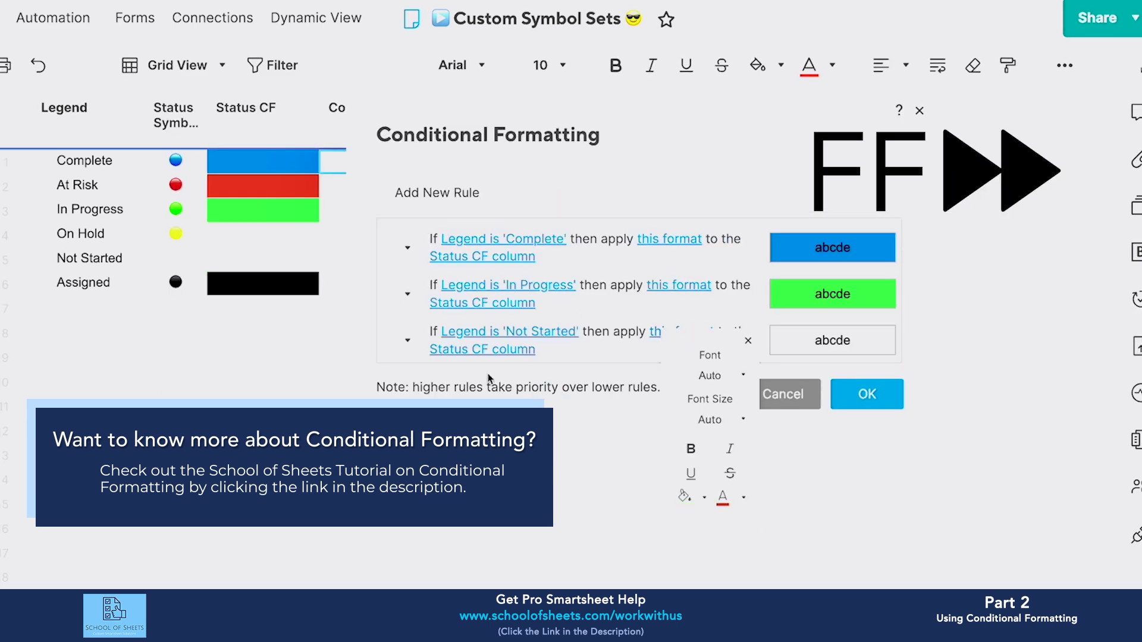
# Add a yellow-fill On Hold rule, save all rules, and narrow the Status CF column.
pyautogui.click(408, 340)
pyautogui.click(464, 405)
pyautogui.click(508, 331)
pyautogui.click(969, 433)
pyautogui.click(984, 456)
pyautogui.click(854, 497)
pyautogui.click(638, 331)
pyautogui.click(692, 503)
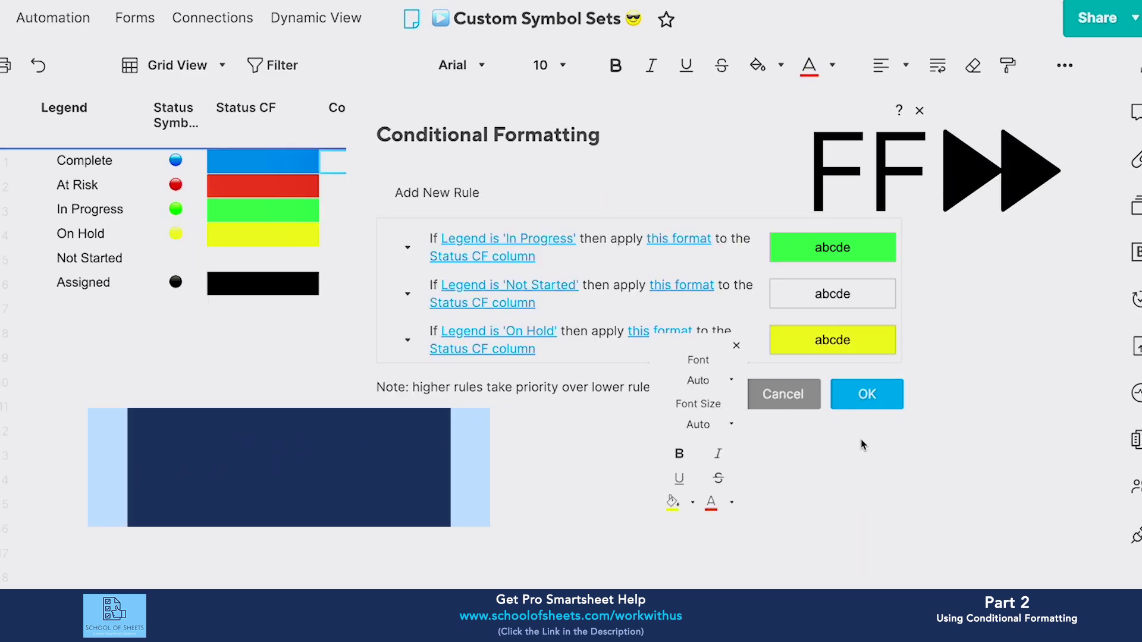
pyautogui.click(866, 393)
pyautogui.moveTo(319, 110); pyautogui.dragTo(267, 142)
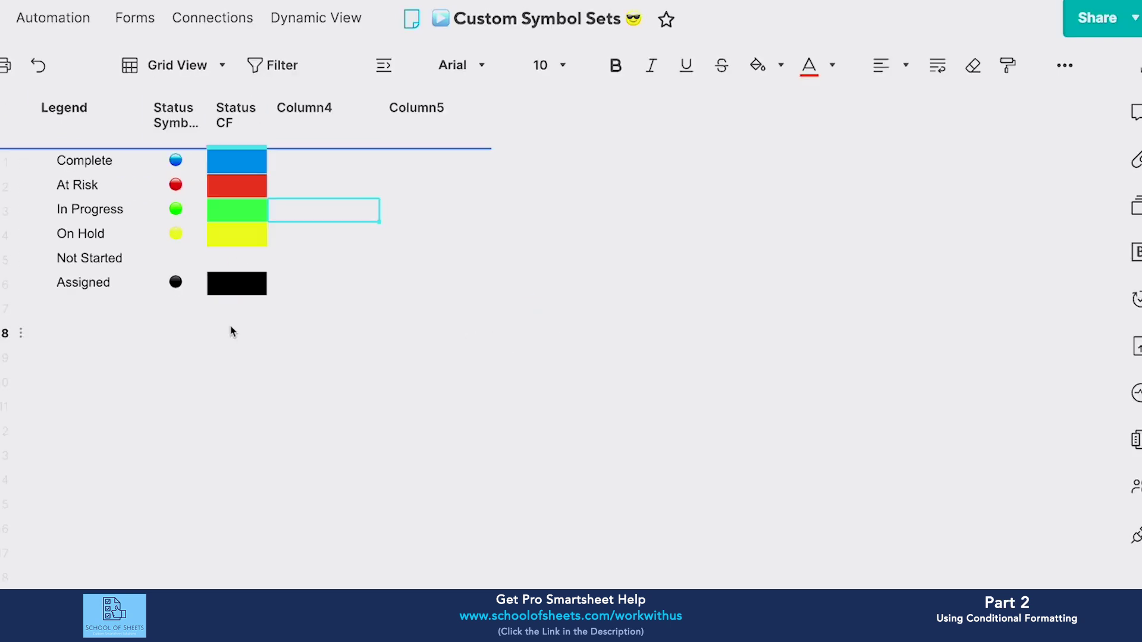
# Deselect by moving to an empty cell below the finished colour-coded table.
pyautogui.click(355, 340)
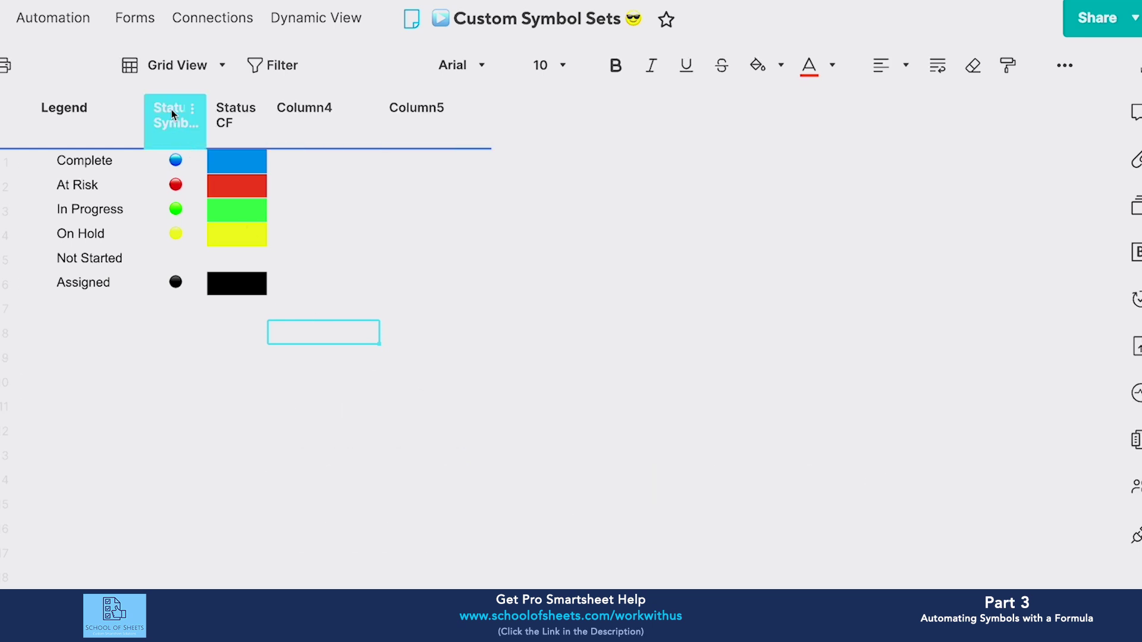
# Move the Status CF column to the right of Column4.
pyautogui.doubleClick(330, 128)
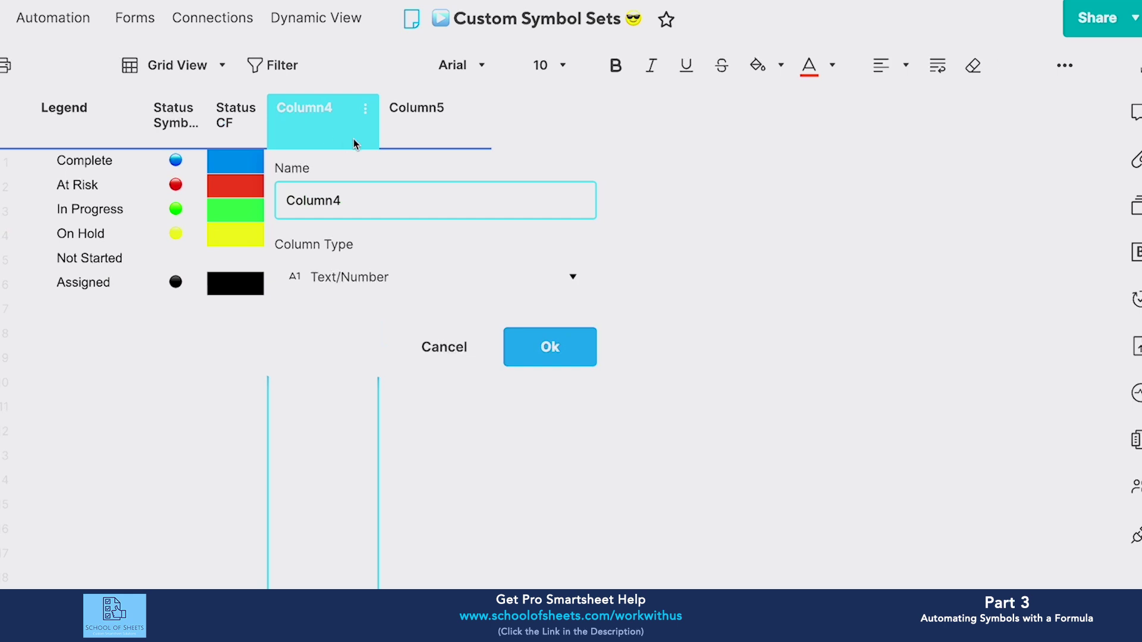
pyautogui.press('Escape')
pyautogui.moveTo(242, 115); pyautogui.dragTo(315, 119)
# Rename Column4 to 'Auto Status'.
pyautogui.doubleClick(242, 117)
pyautogui.write('A')
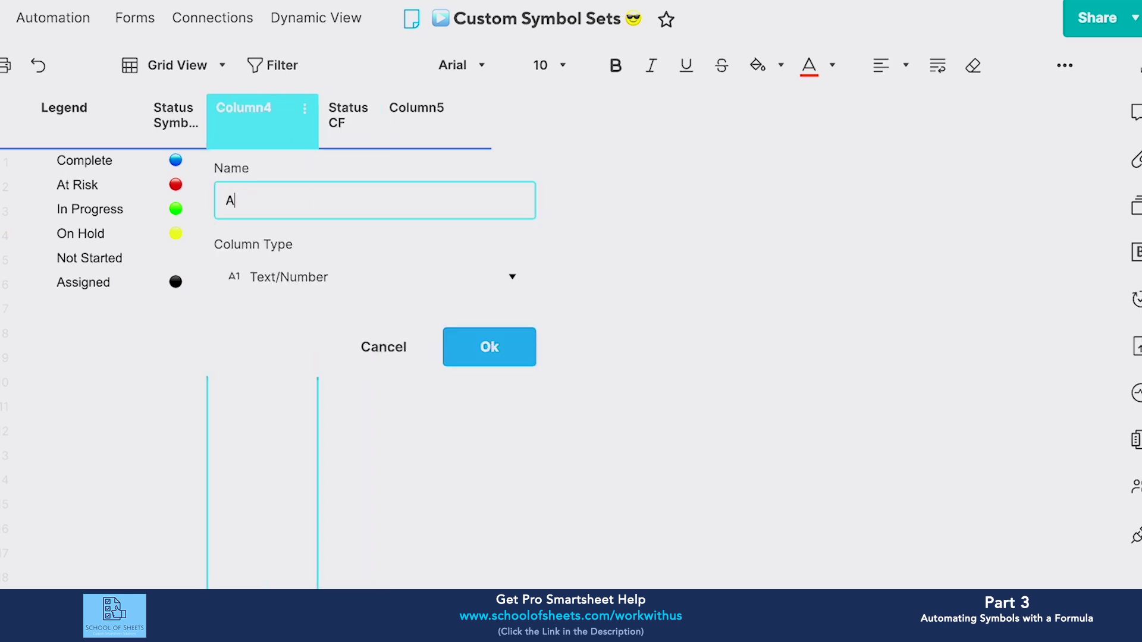
pyautogui.press('BackSpace')
pyautogui.write('Auto Statuy')
pyautogui.click(493, 344)
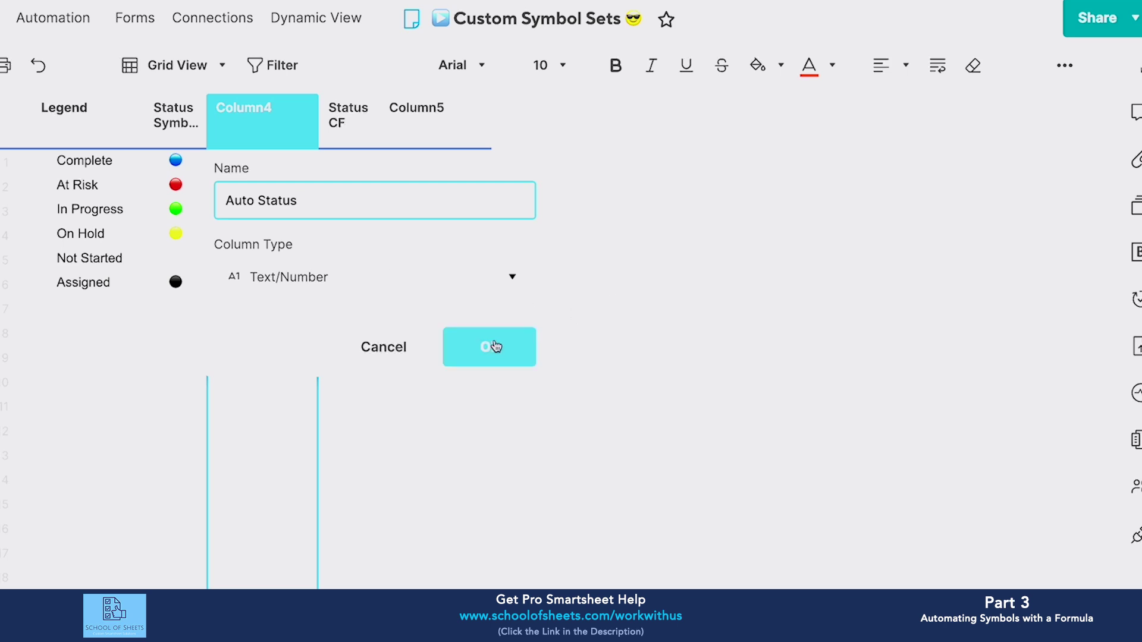
# Change the Auto Status column type to Dropdown list.
pyautogui.doubleClick(274, 113)
pyautogui.click(405, 265)
pyautogui.click(394, 310)
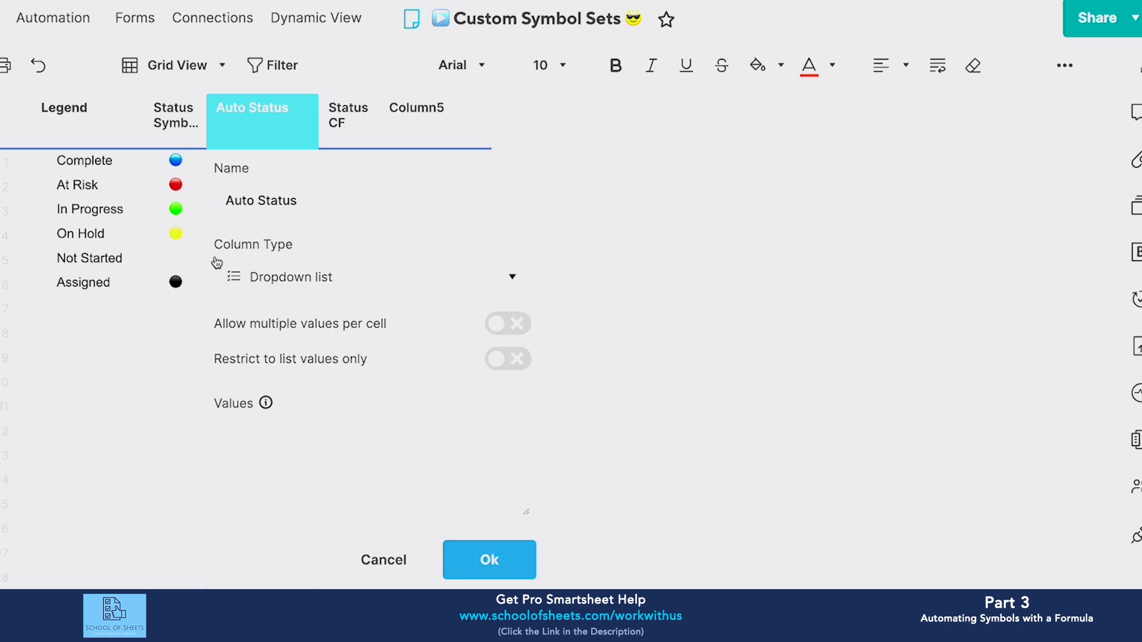
pyautogui.click(489, 559)
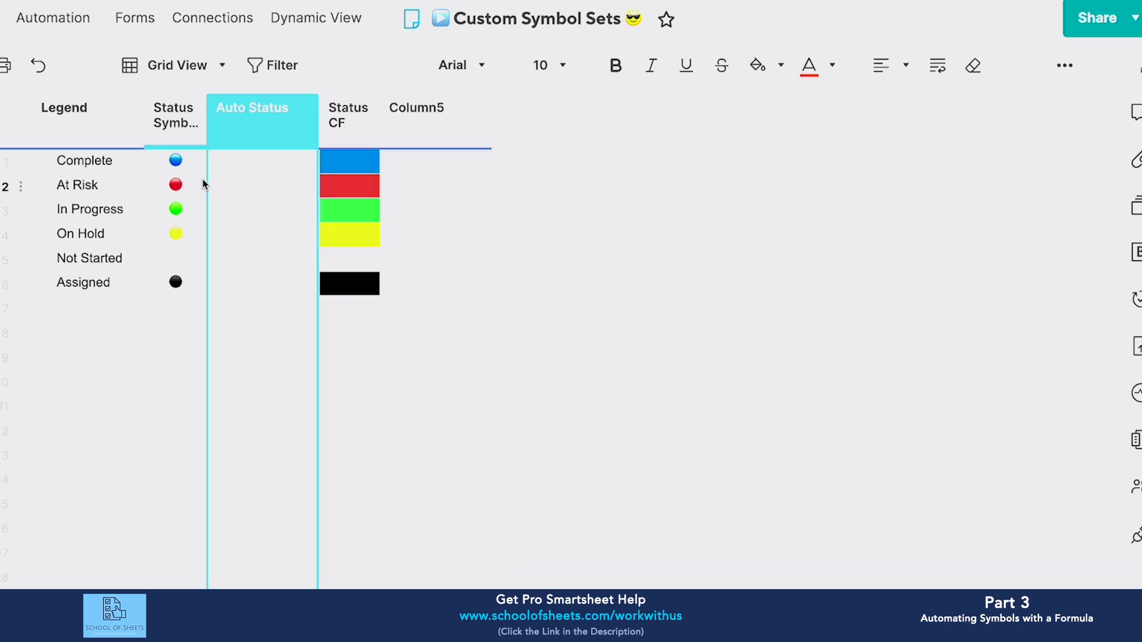
# Copy the six status circles from rows 1–6 and paste them as Auto Status dropdown values.
pyautogui.click(178, 161)
pyautogui.keyDown('shift'); pyautogui.click(186, 283); pyautogui.keyUp('shift')
pyautogui.hotkey('ctrl', 'c')
pyautogui.doubleClick(255, 112)
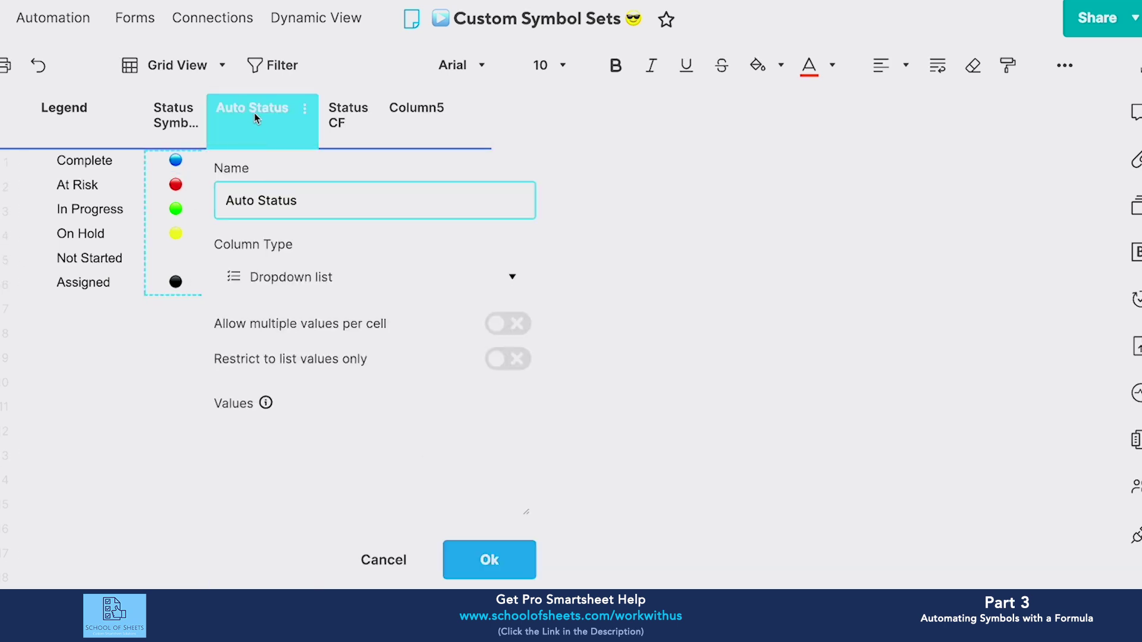
pyautogui.click(427, 452)
pyautogui.hotkey('ctrl', 'v')
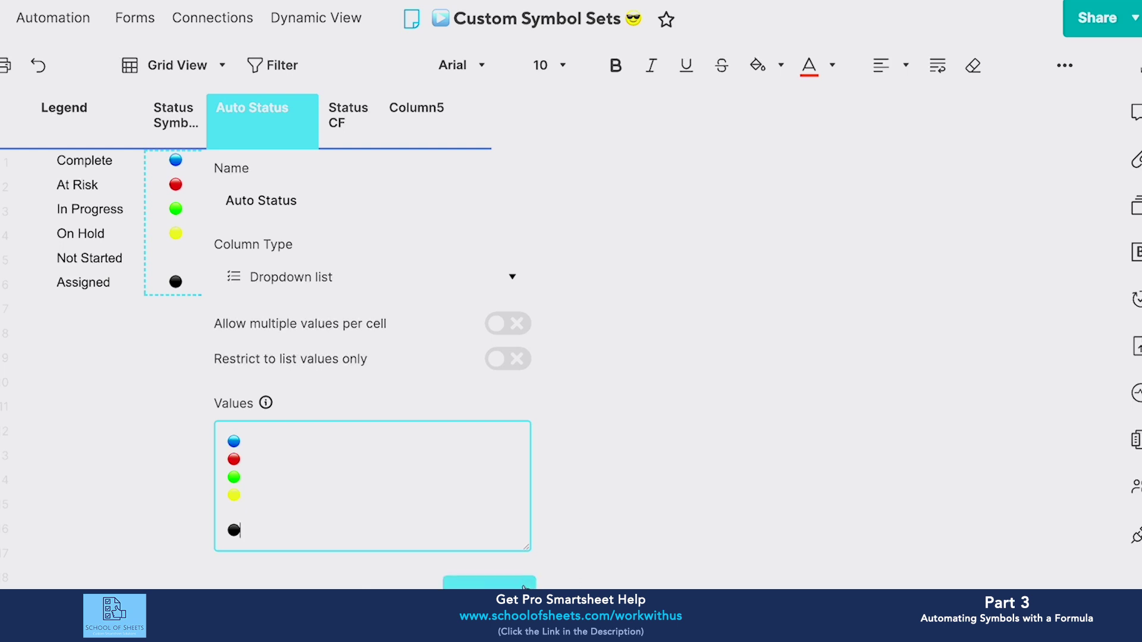
pyautogui.click(527, 584)
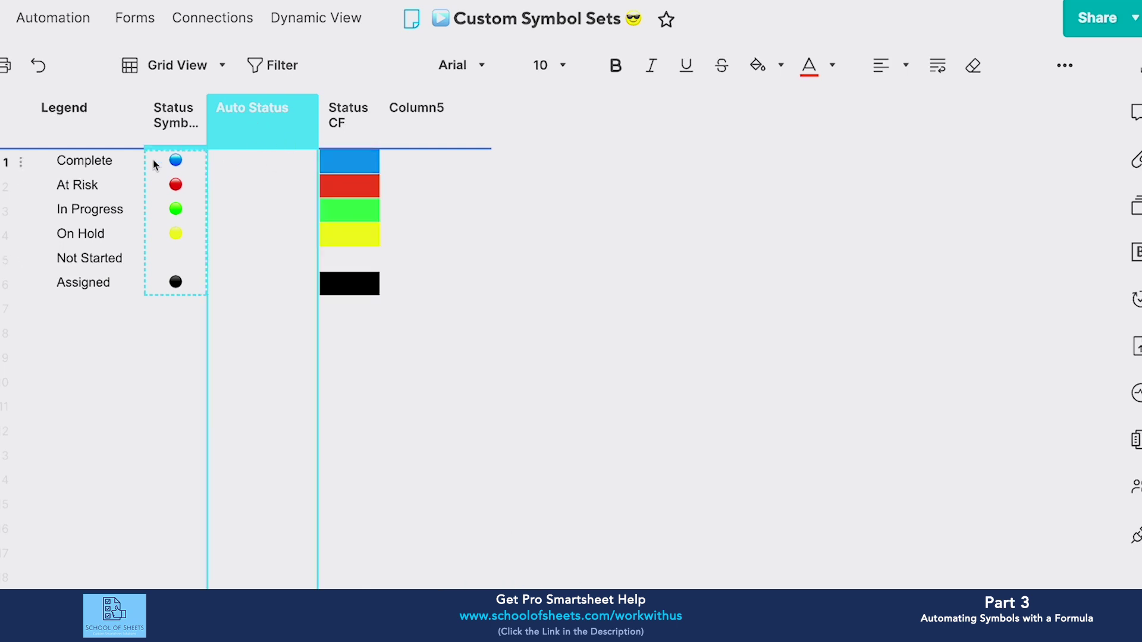
pyautogui.click(179, 161)
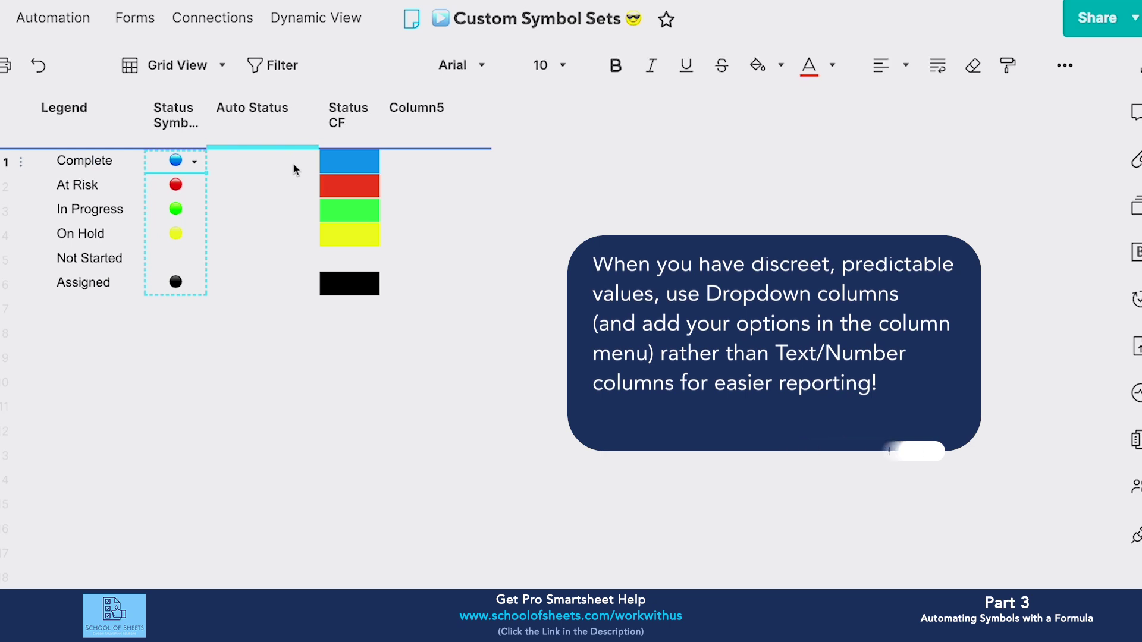
pyautogui.click(183, 122)
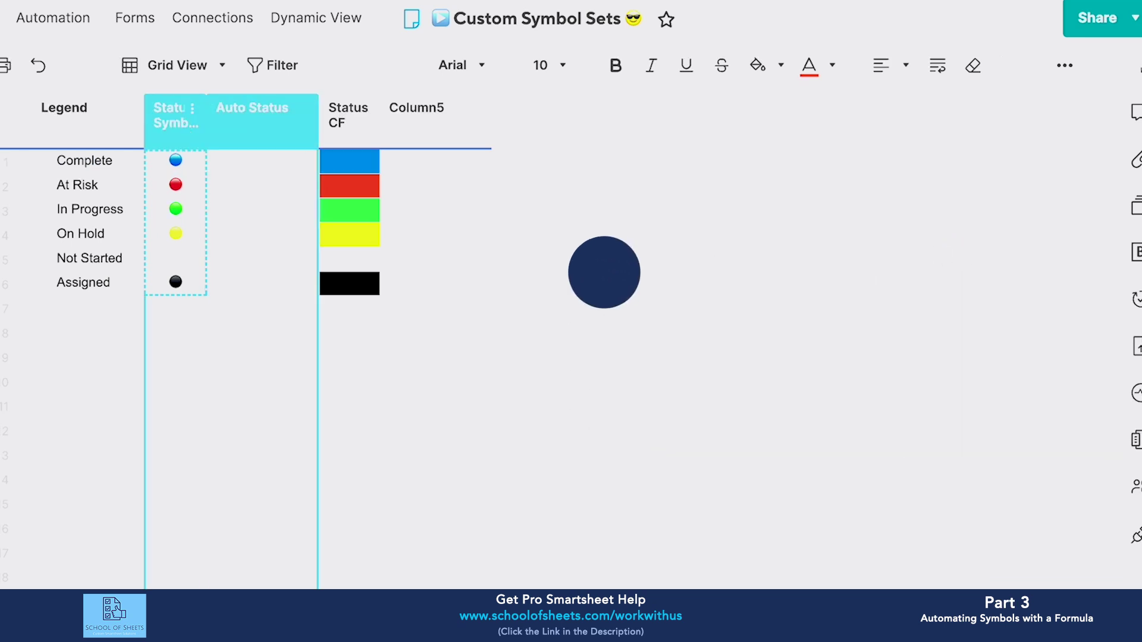
# Start an IF formula in Auto Status row 1 testing Legend@row="Complete".
pyautogui.click(229, 163)
pyautogui.write('=IF(')
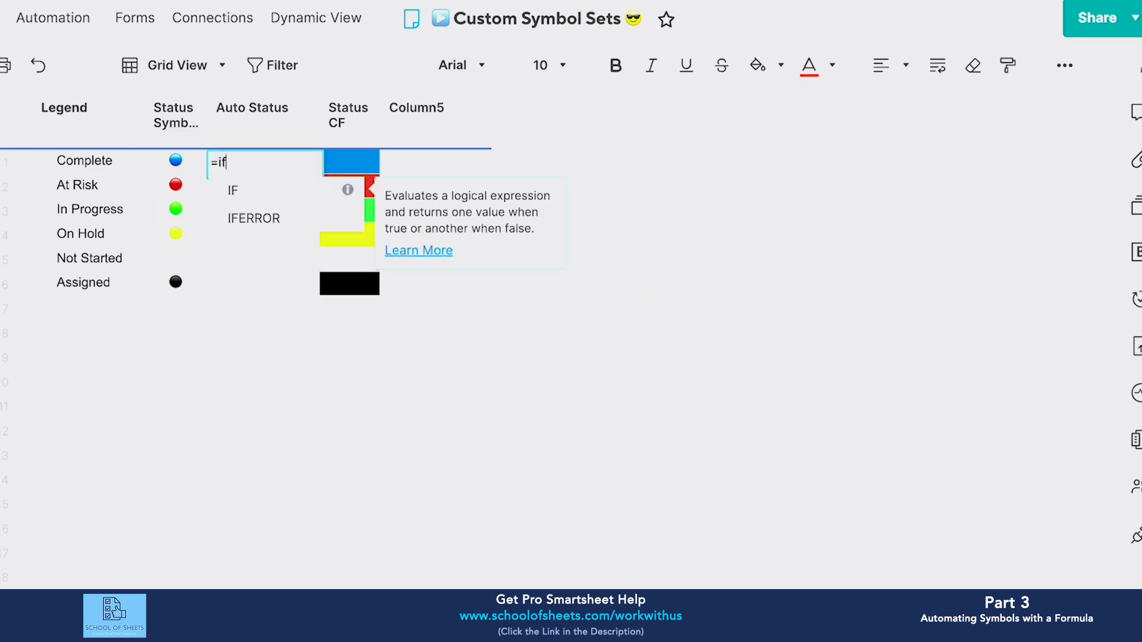
pyautogui.click(102, 161)
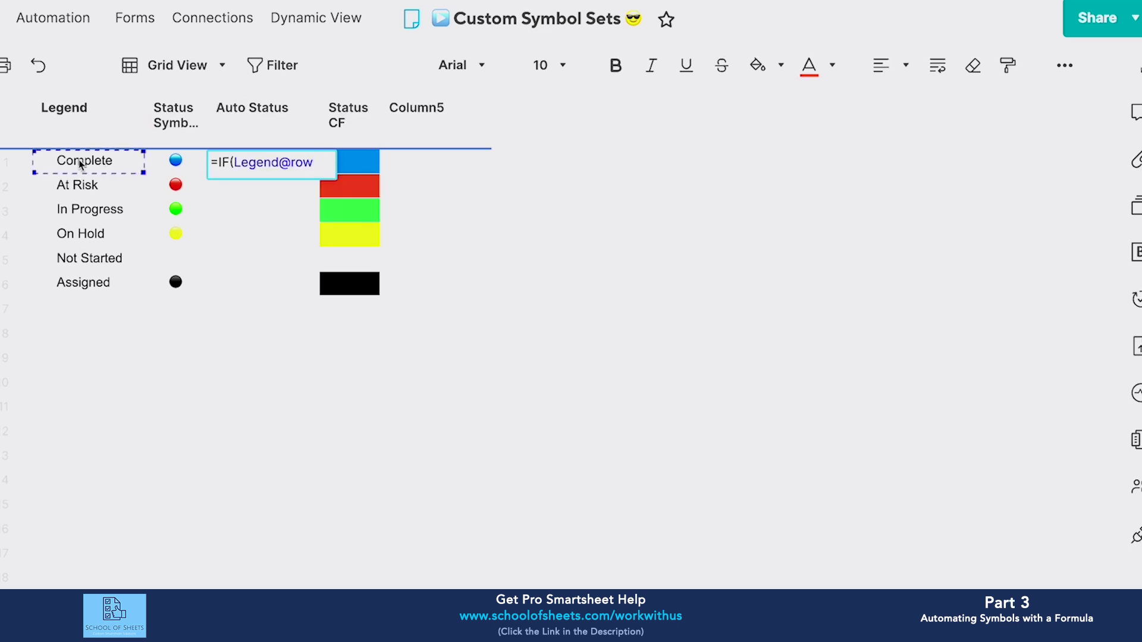
pyautogui.write('="Com')
pyautogui.press('BackSpace')
pyautogui.press('BackSpace')
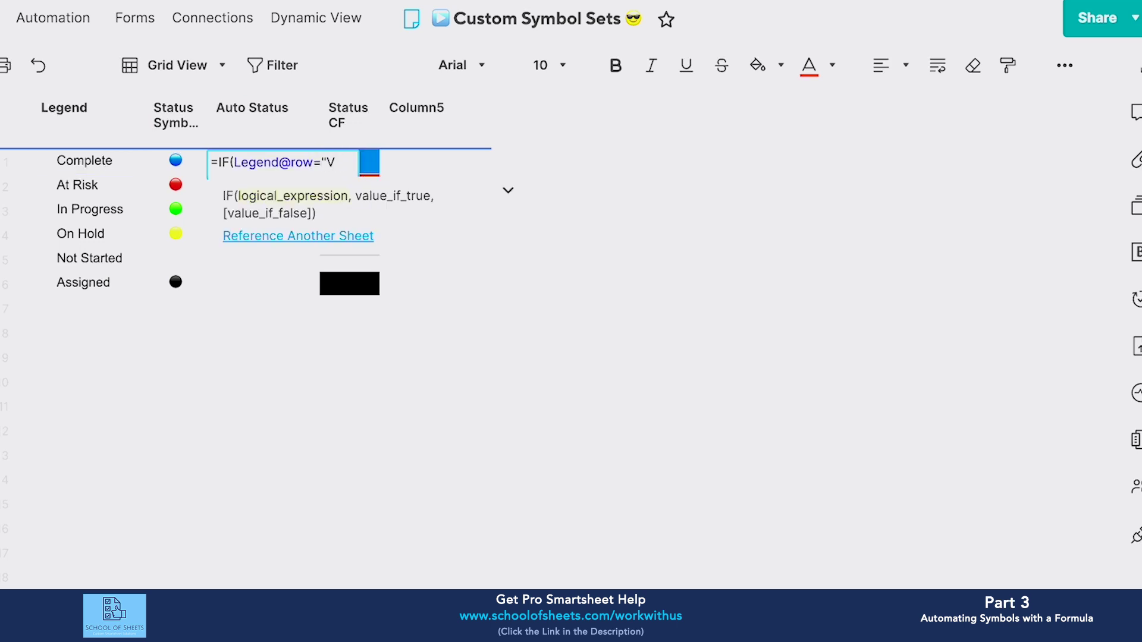
pyautogui.write('omplete",')
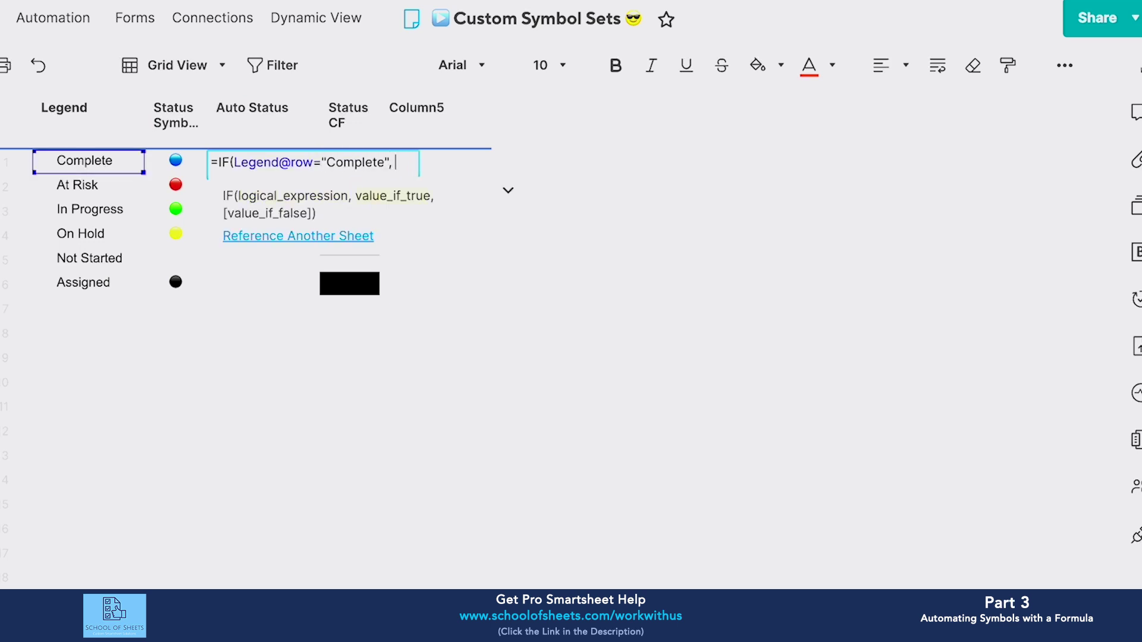
# Make the formula return the blue circle and commit =IF(Legend@row="Complete", "🔵").
pyautogui.hotkey('ctrl', 'v')
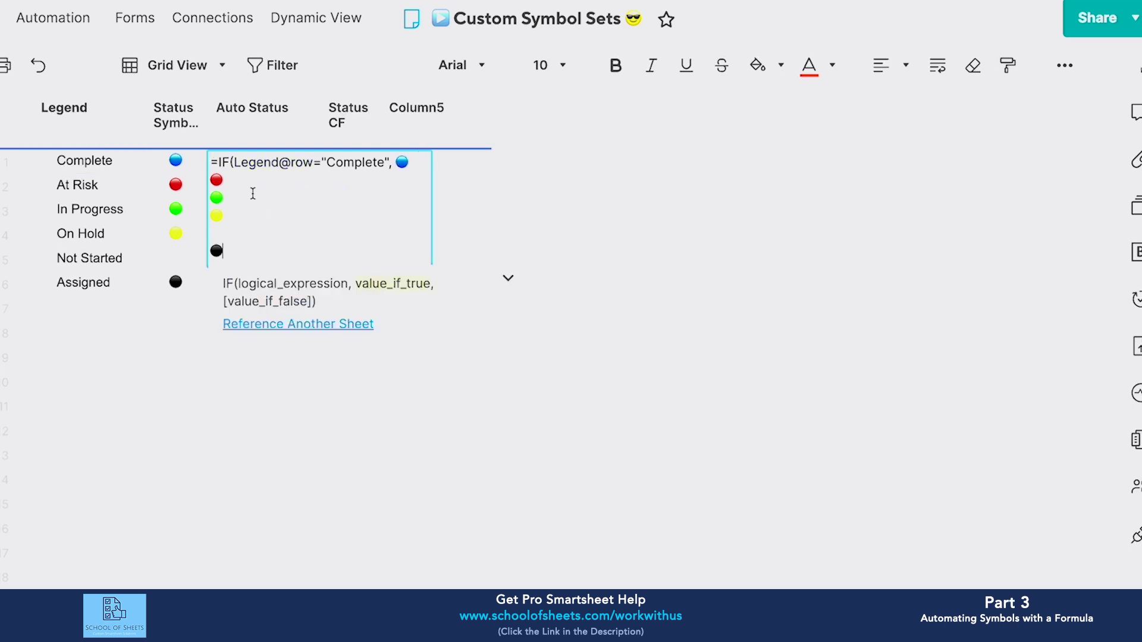
pyautogui.press('BackSpace')
pyautogui.press('BackSpace')
pyautogui.press('BackSpace')
pyautogui.press('BackSpace')
pyautogui.press('BackSpace')
pyautogui.press('BackSpace')
pyautogui.press('BackSpace')
pyautogui.press('BackSpace')
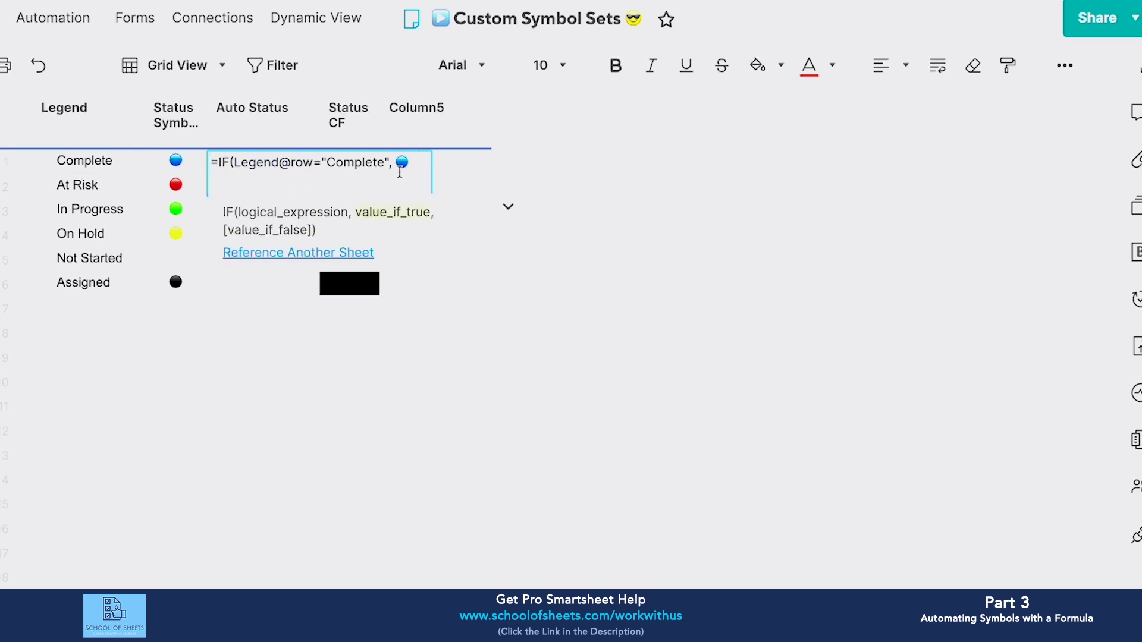
pyautogui.write('[Status CF]@row')
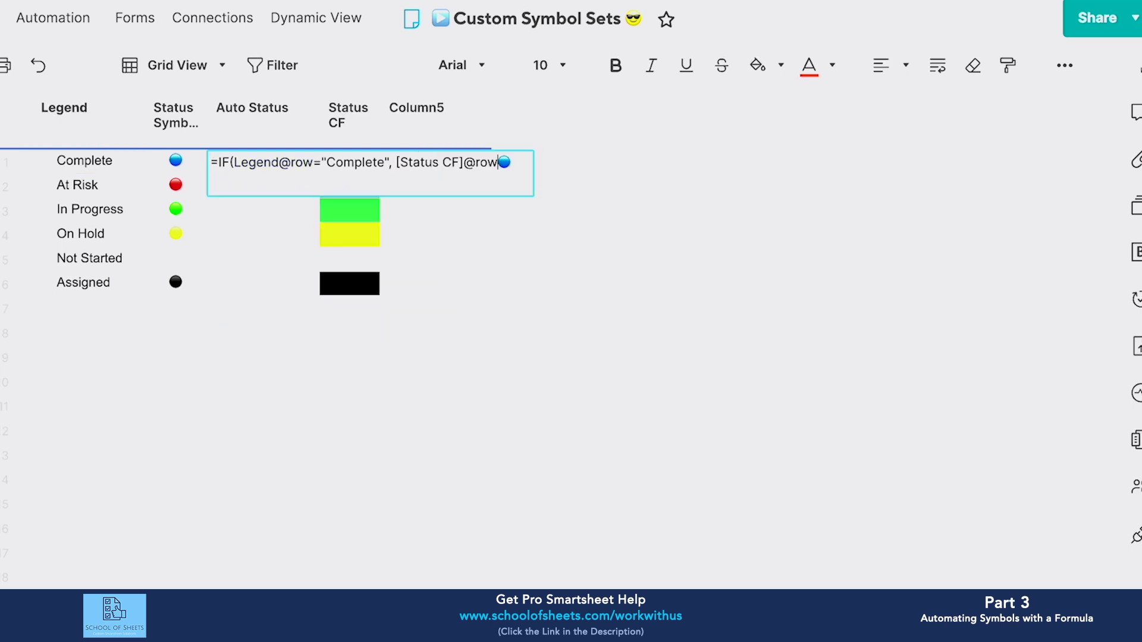
pyautogui.hotkey('ctrl', 'z')
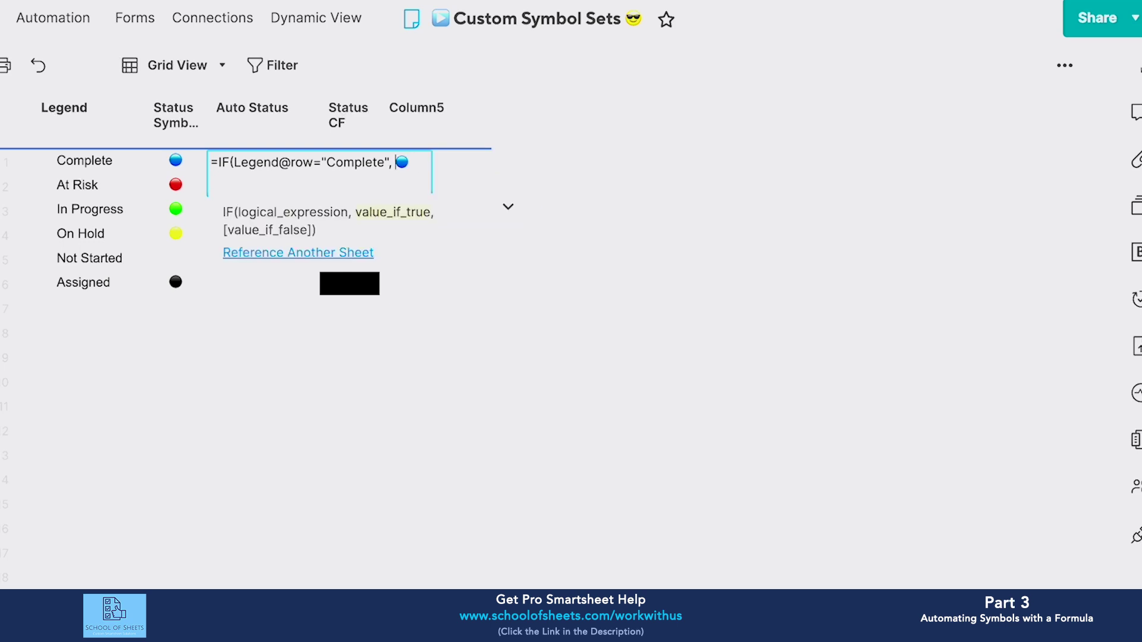
pyautogui.write('"')
pyautogui.click(411, 162)
pyautogui.write('"')
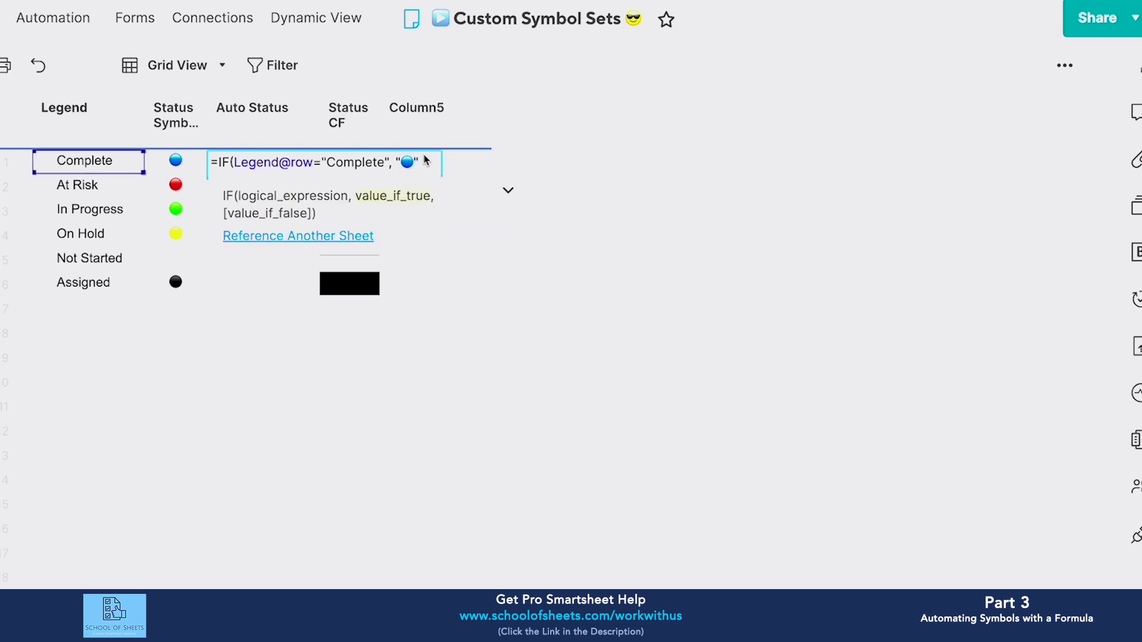
pyautogui.write(')')
pyautogui.press('Return')
# Centre-align the Auto Status column.
pyautogui.click(282, 128)
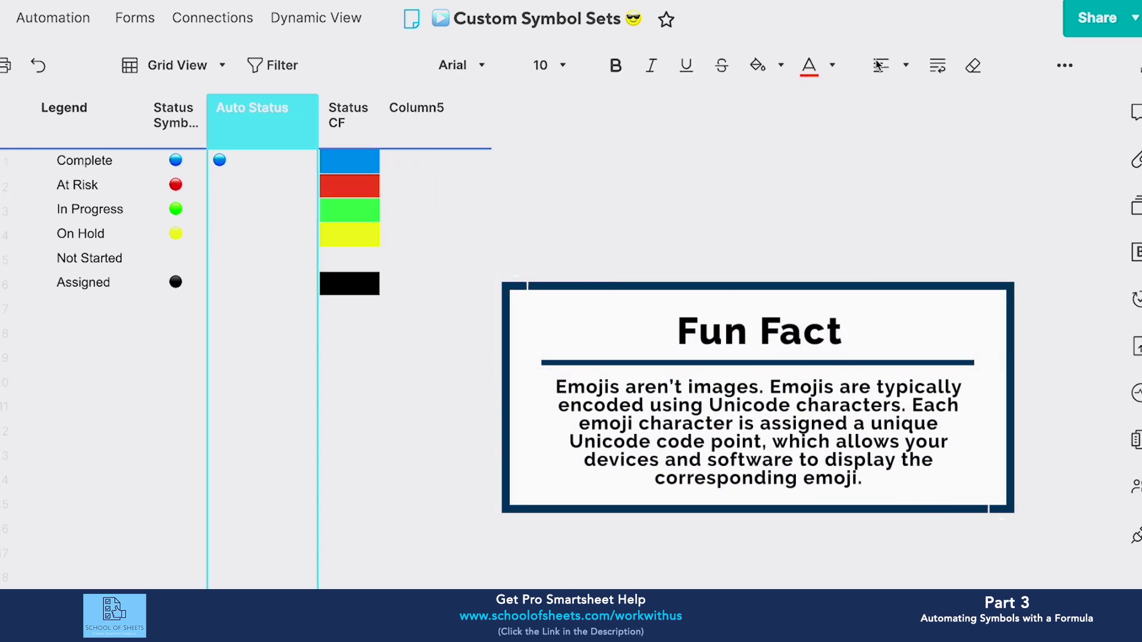
pyautogui.click(905, 65)
pyautogui.click(907, 105)
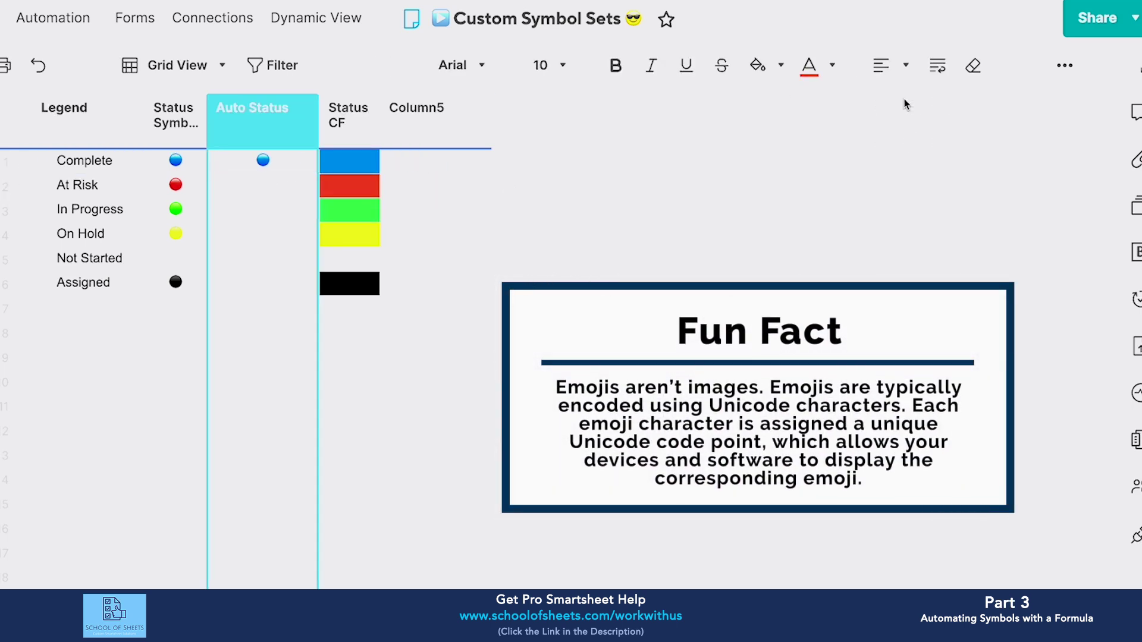
pyautogui.doubleClick(282, 164)
pyautogui.press('Escape')
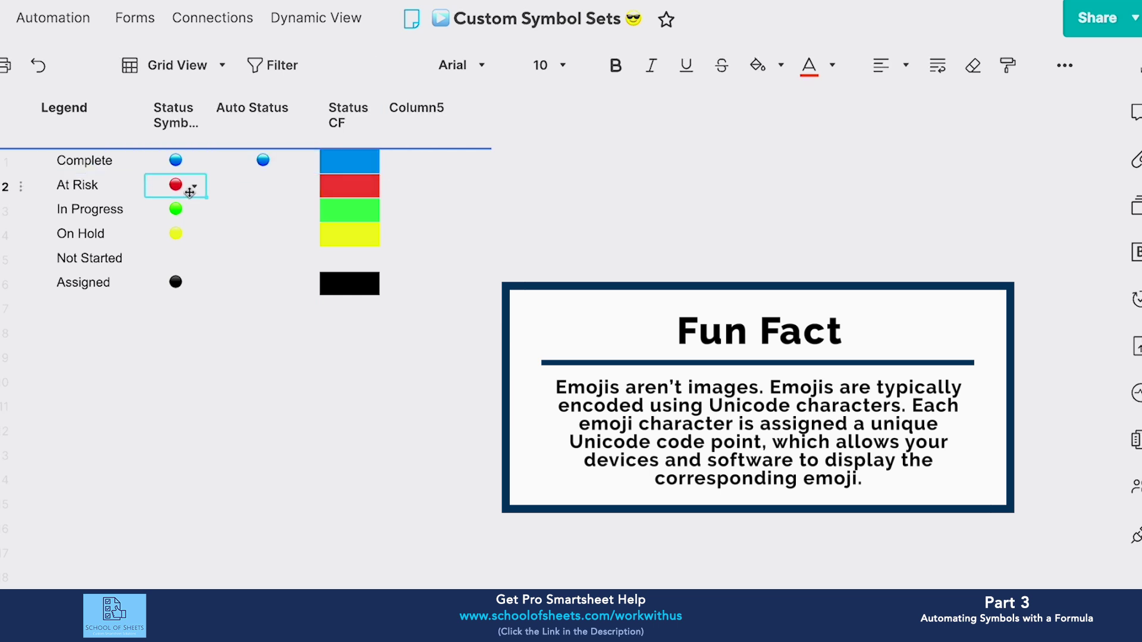
# Nest an At Risk clause returning the red circle, then add an In Progress clause.
pyautogui.doubleClick(263, 166)
pyautogui.press('BackSpace')
pyautogui.write(', IF(legen')
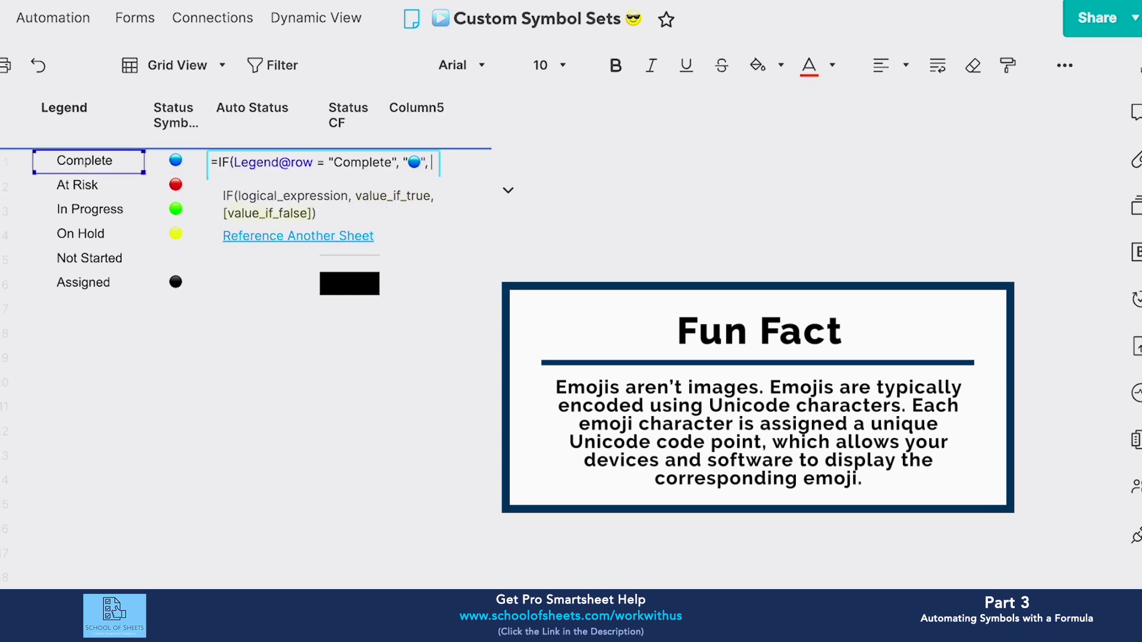
pyautogui.write('d@row= ')
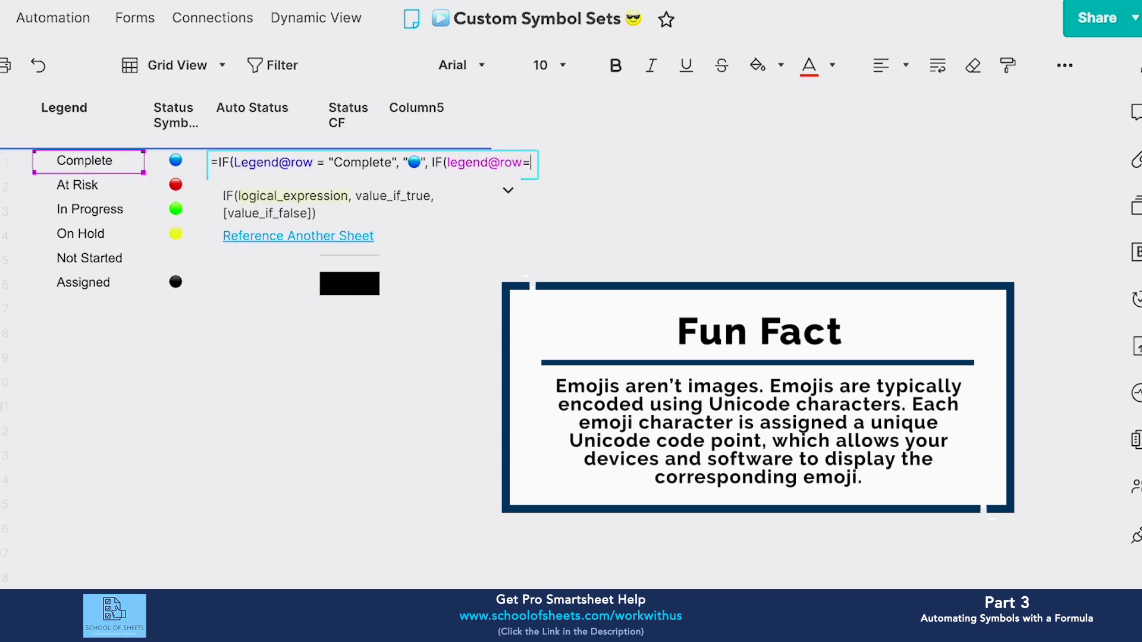
pyautogui.write('"')
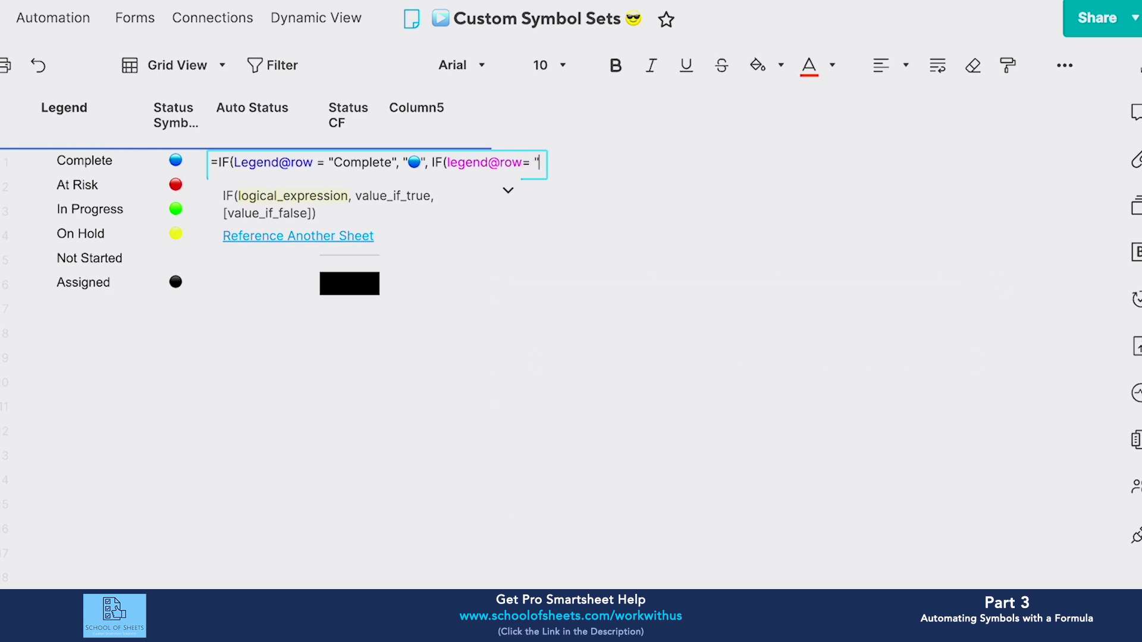
pyautogui.write('At Risk", ')
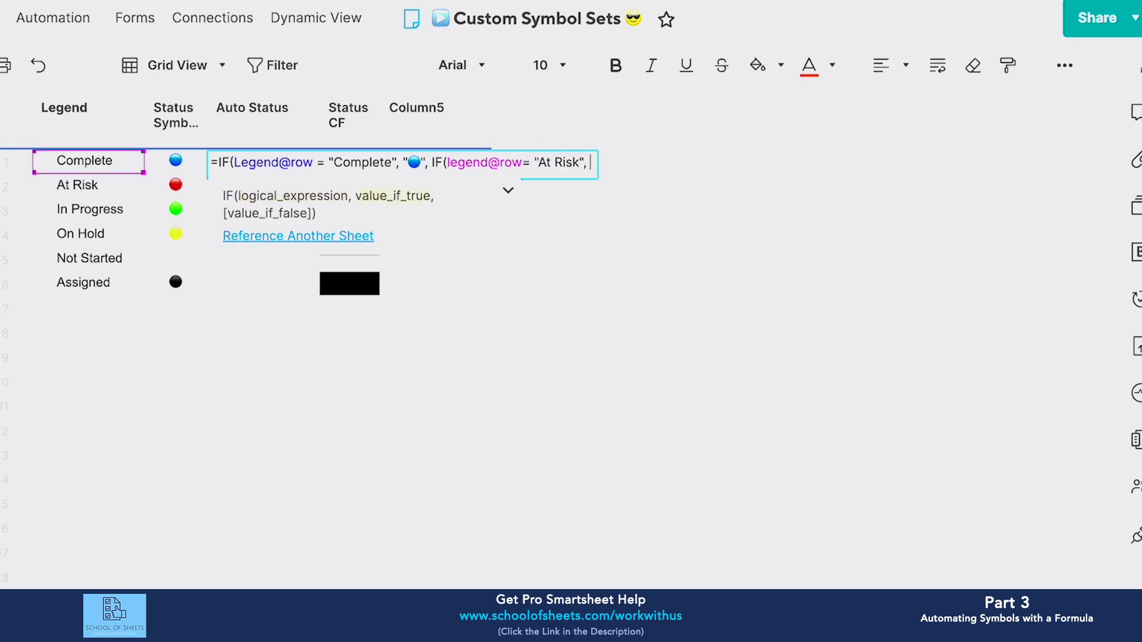
pyautogui.write('"🔴",')
pyautogui.doubleClick(484, 162)
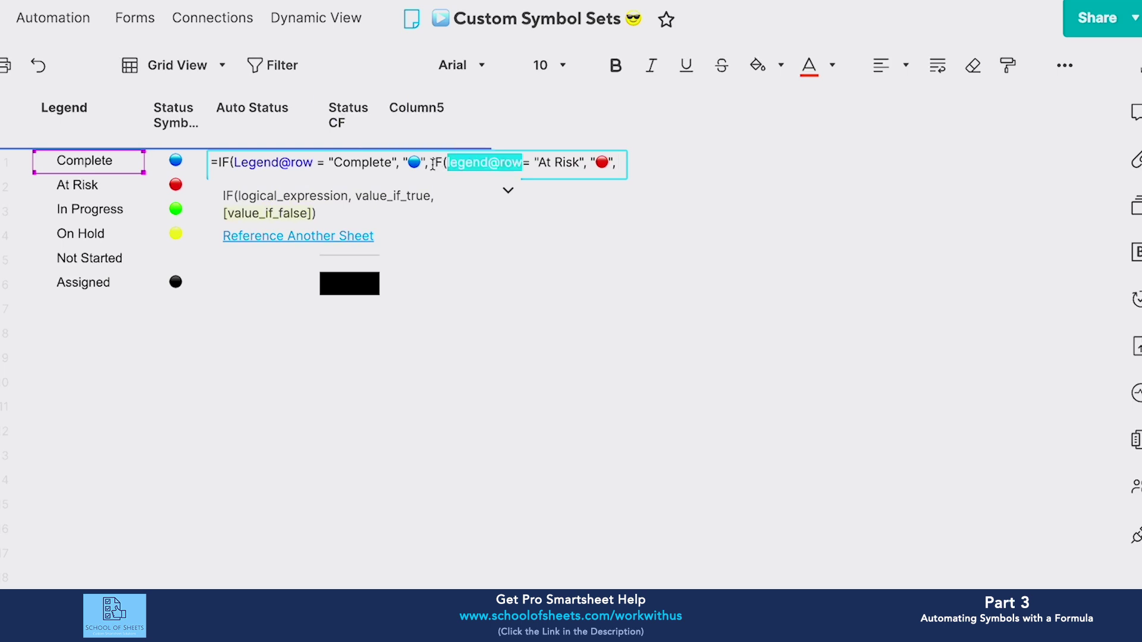
pyautogui.click(620, 166)
pyautogui.write('IF(legend@row= "At Risk", "🔴",')
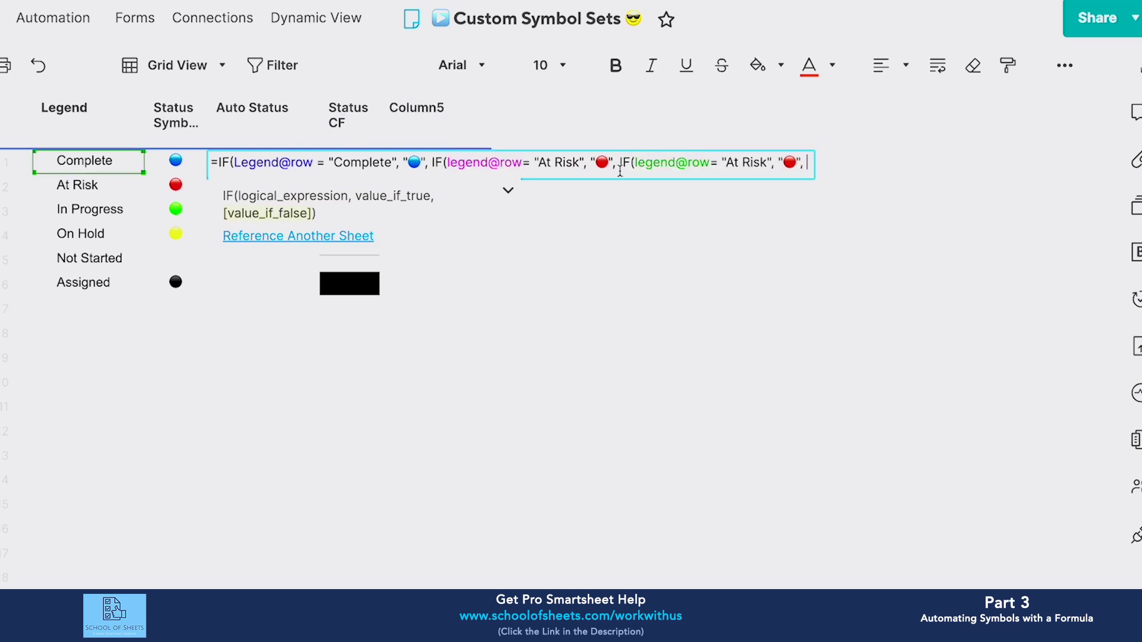
pyautogui.doubleClick(749, 162)
pyautogui.press('BackSpace')
pyautogui.press('BackSpace')
pyautogui.press('BackSpace')
pyautogui.press('BackSpace')
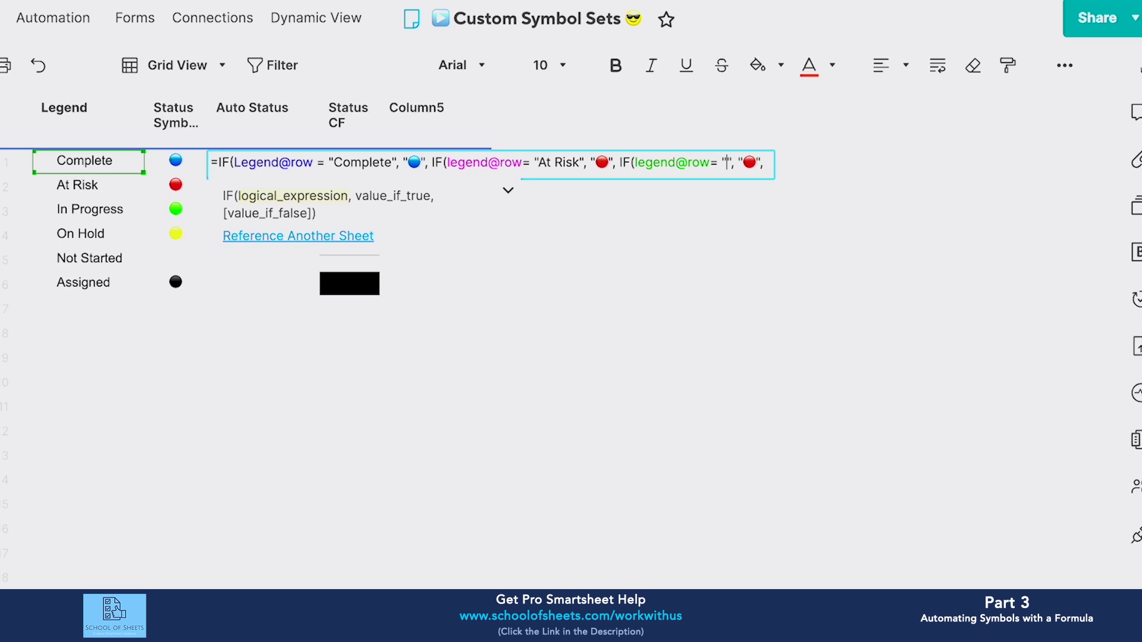
pyautogui.write('In Progress')
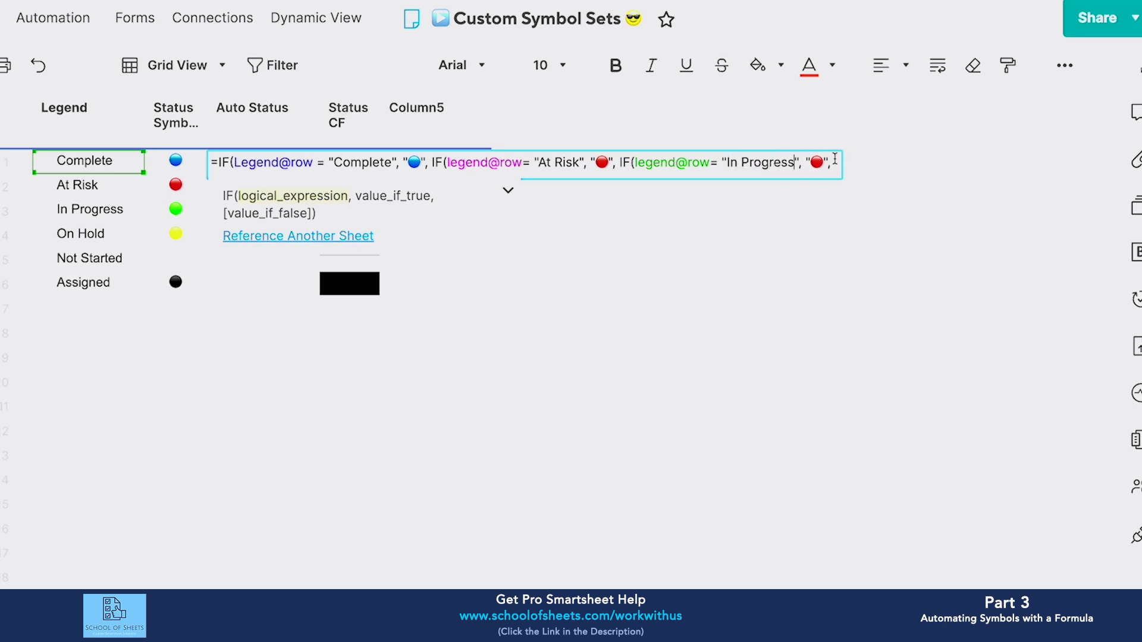
pyautogui.press('Return')
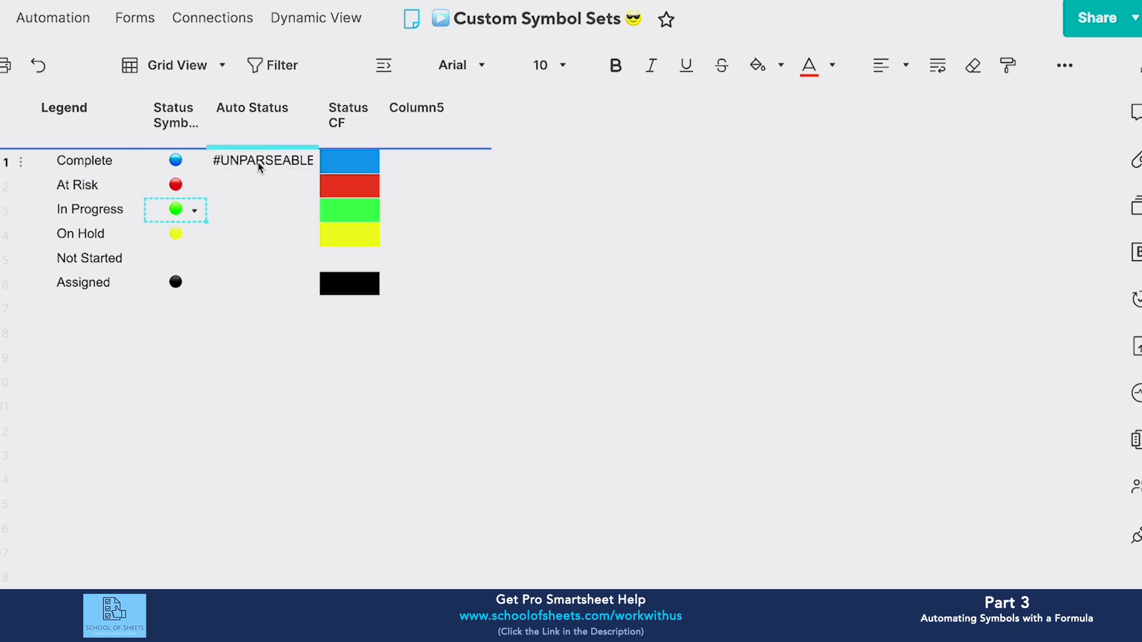
# Give In Progress the green circle and add an On Hold clause.
pyautogui.doubleClick(258, 162)
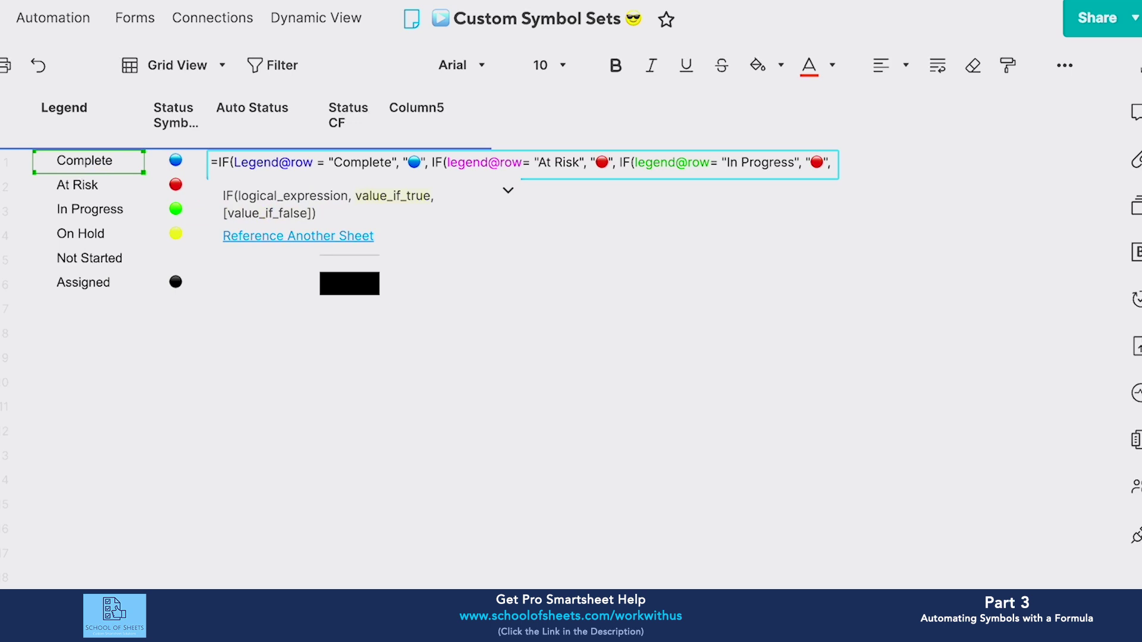
pyautogui.write('🟢')
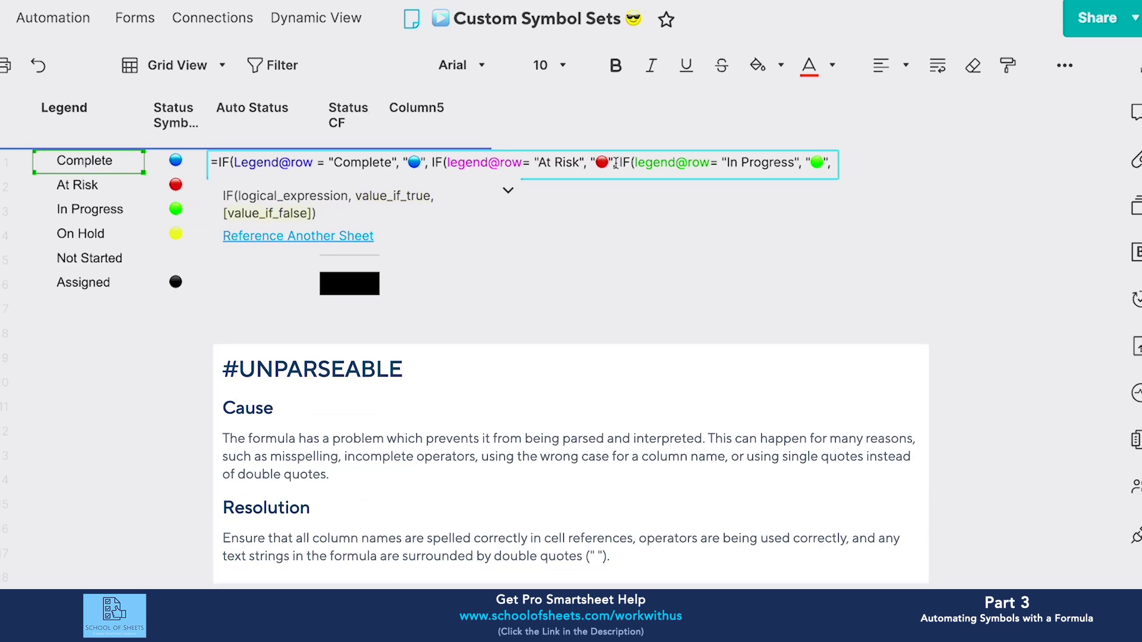
pyautogui.write(',')
pyautogui.write('IF(legend@row= "In Progress", "🟢",')
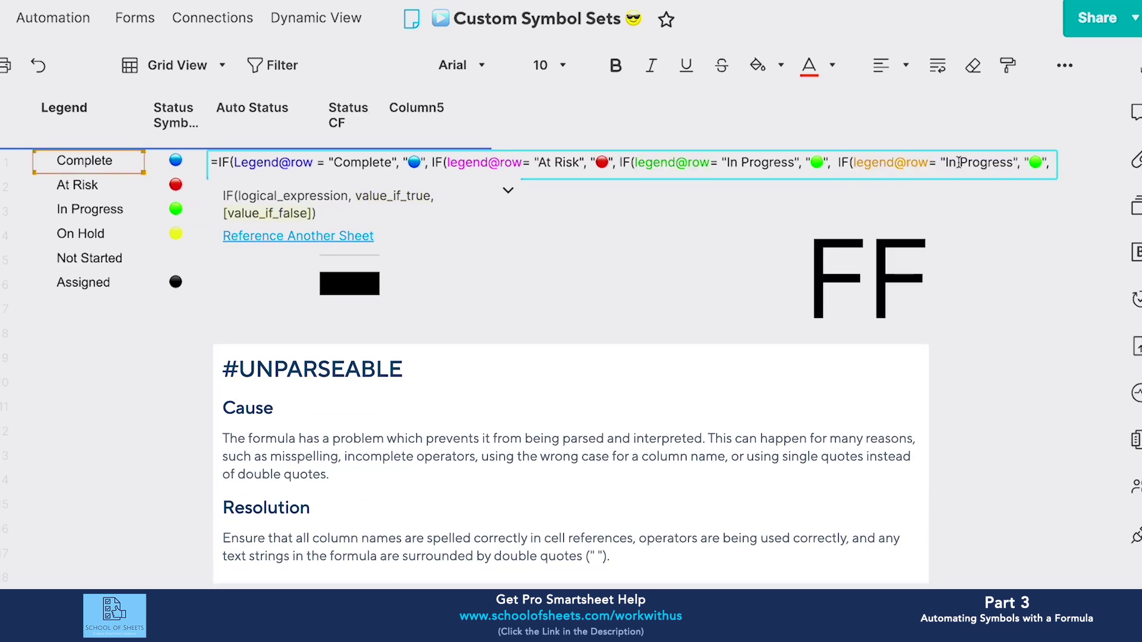
pyautogui.press('Left')
pyautogui.press('Left')
pyautogui.press('Left')
pyautogui.press('Left')
pyautogui.press('Left')
pyautogui.press('Left')
pyautogui.press('Left')
pyautogui.press('BackSpace')
pyautogui.press('BackSpace')
pyautogui.press('BackSpace')
pyautogui.press('BackSpace')
pyautogui.press('BackSpace')
pyautogui.press('BackSpace')
pyautogui.press('BackSpace')
pyautogui.press('BackSpace')
pyautogui.press('BackSpace')
pyautogui.press('BackSpace')
pyautogui.press('BackSpace')
pyautogui.write('On Hold')
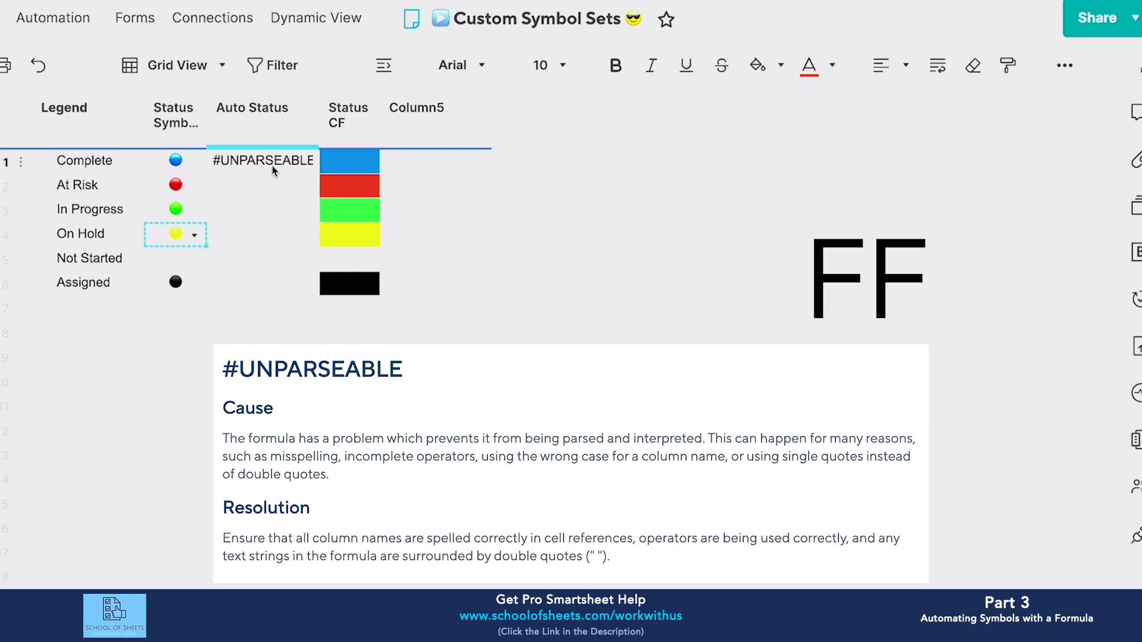
# Give On Hold the yellow circle and add a Not Started clause with no symbol.
pyautogui.write('🟡')
pyautogui.write('IF(legend@row= "On Hold", "🟡",')
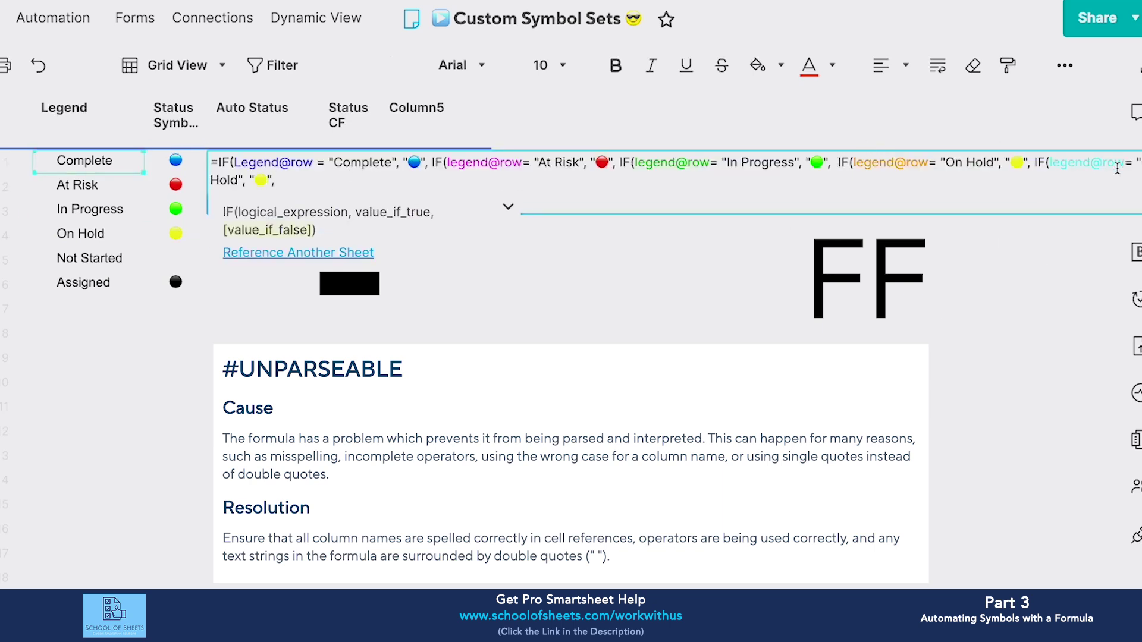
pyautogui.press('Left')
pyautogui.press('Left')
pyautogui.press('Left')
pyautogui.press('Left')
pyautogui.press('Left')
pyautogui.press('Left')
pyautogui.press('Left')
pyautogui.press('BackSpace')
pyautogui.press('BackSpace')
pyautogui.press('BackSpace')
pyautogui.press('BackSpace')
pyautogui.press('BackSpace')
pyautogui.press('BackSpace')
pyautogui.press('BackSpace')
pyautogui.write('Not Star')
pyautogui.write('ted')
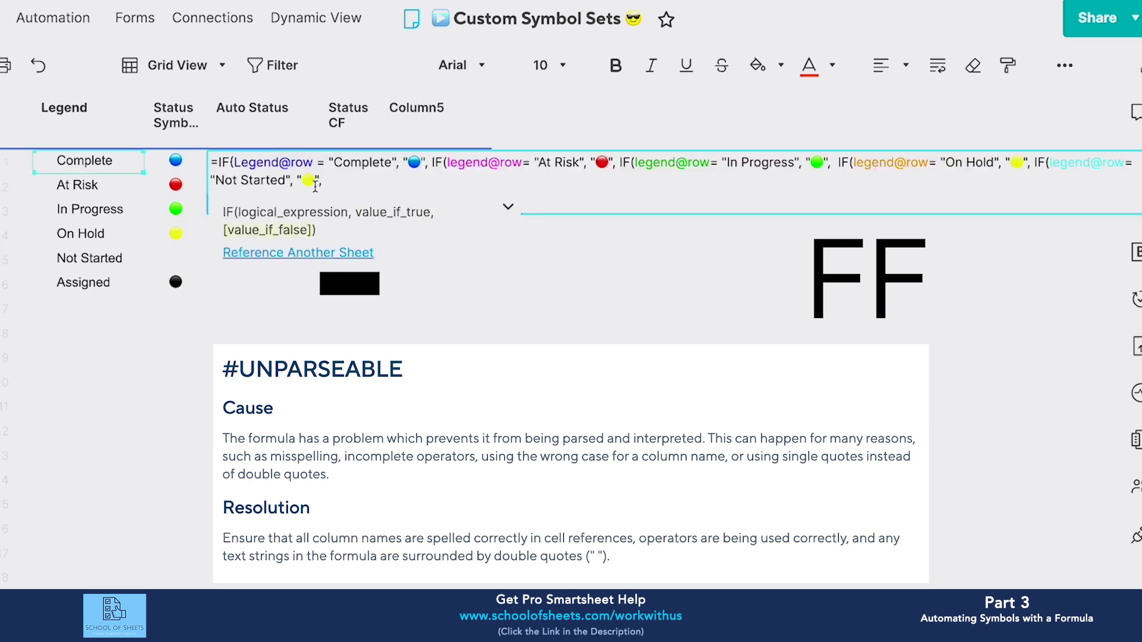
pyautogui.press('Right')
pyautogui.press('Right')
pyautogui.press('Right')
pyautogui.press('Right')
pyautogui.press('BackSpace')
# Append an Assigned clause returning the black circle.
pyautogui.click(1034, 163)
pyautogui.press('End')
pyautogui.write('IF(legend@row= "Assigned", "   ",')
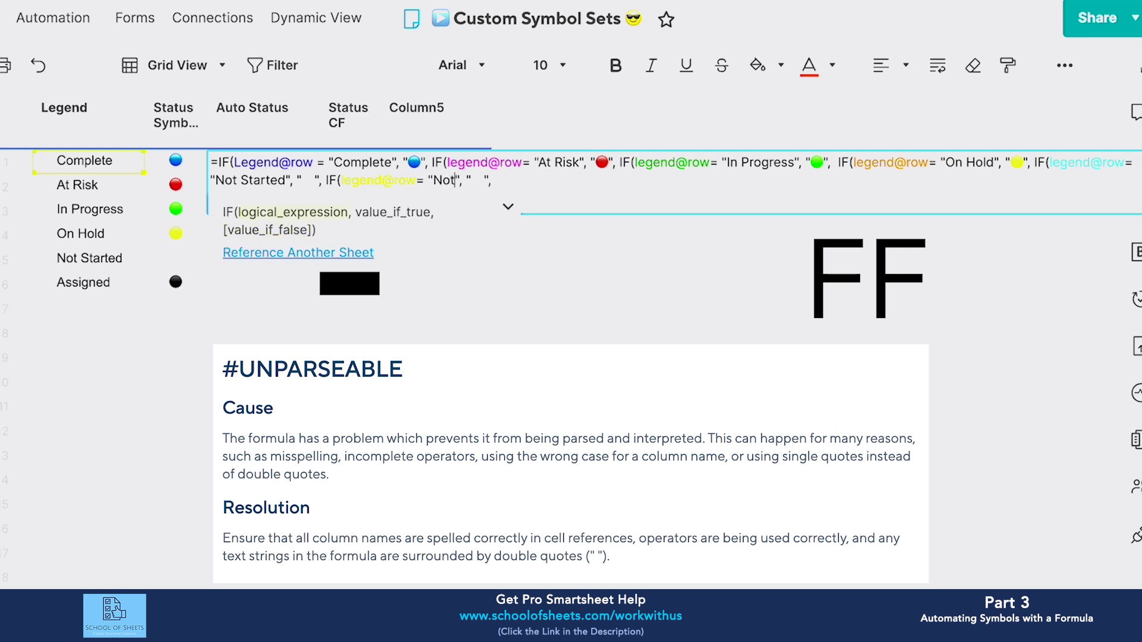
pyautogui.press('BackSpace')
pyautogui.press('BackSpace')
pyautogui.press('BackSpace')
pyautogui.press('BackSpace')
pyautogui.press('BackSpace')
pyautogui.write('●')
pyautogui.write('"')
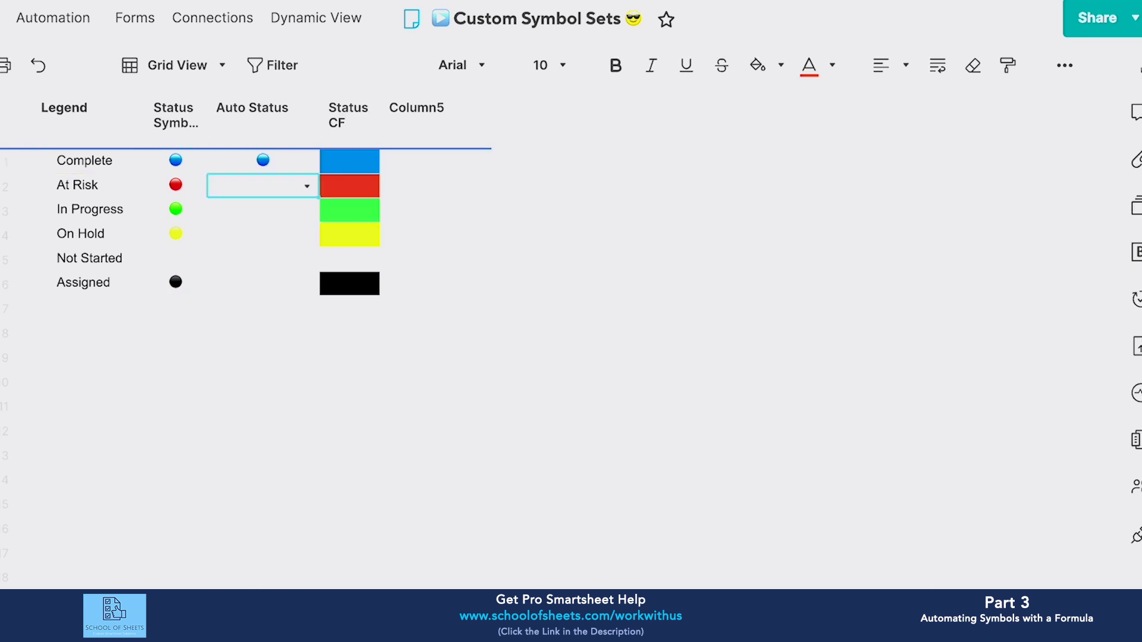
# Convert the Auto Status formula to a column formula and narrow Status Symbol, Auto Status and Status CF.
pyautogui.rightClick(247, 166)
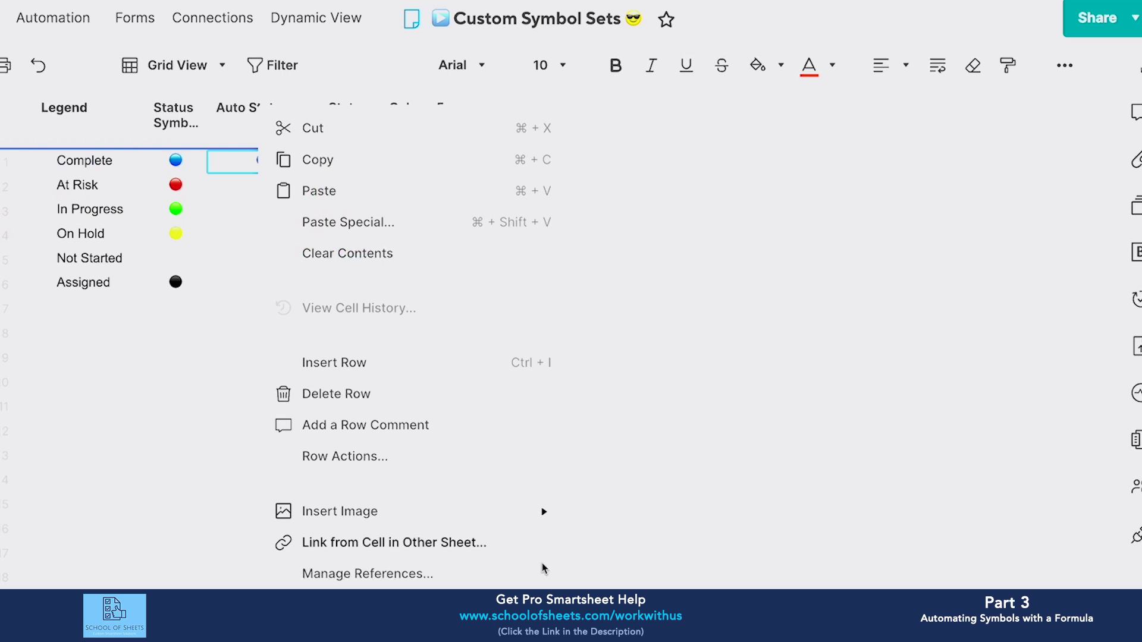
pyautogui.click(535, 604)
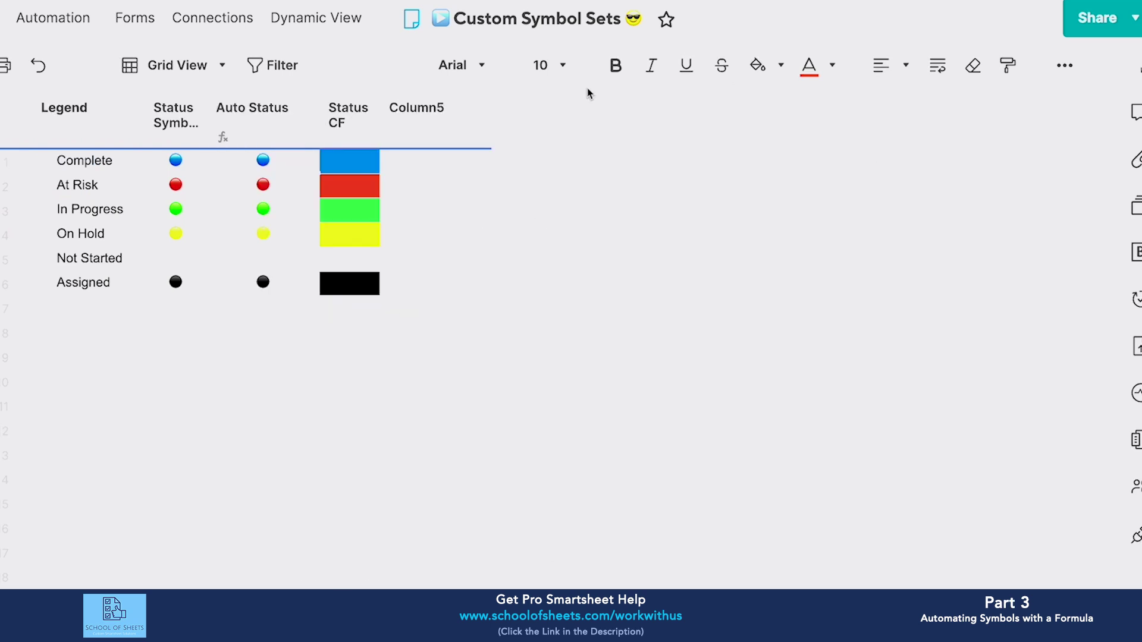
pyautogui.click(176, 119)
pyautogui.keyDown('shift'); pyautogui.click(252, 113); pyautogui.keyUp('shift')
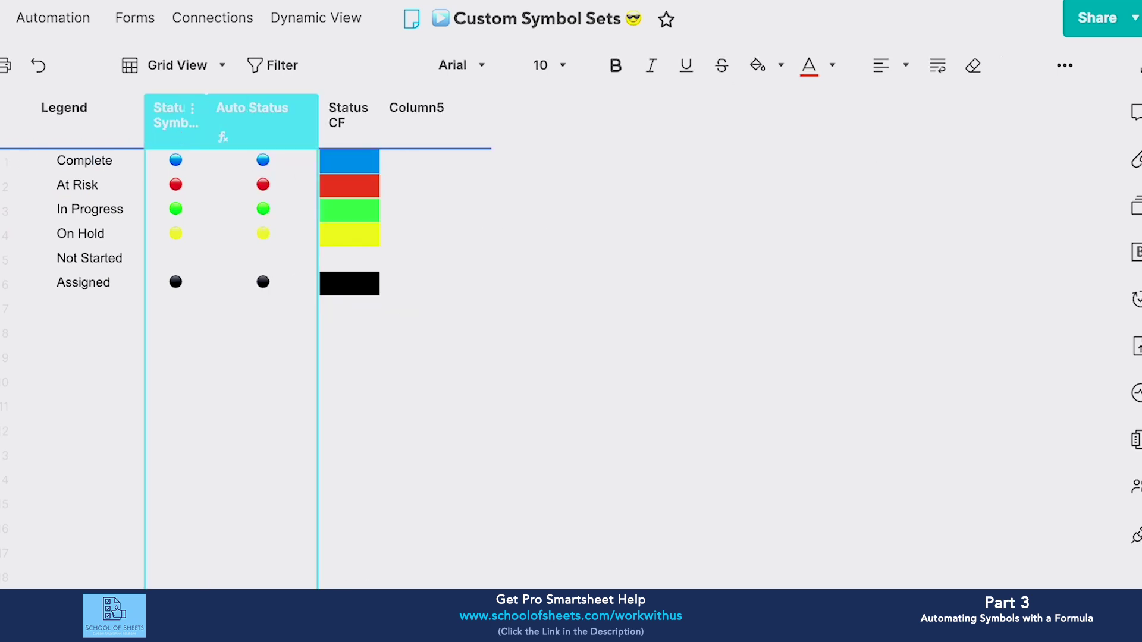
pyautogui.keyDown('shift'); pyautogui.click(348, 116); pyautogui.keyUp('shift')
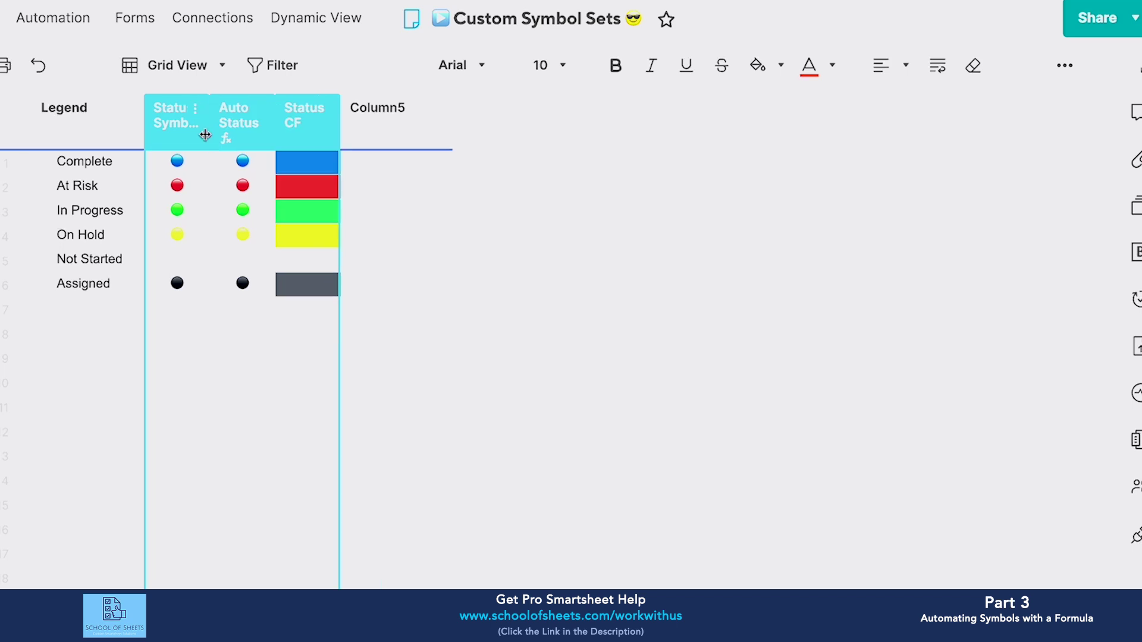
pyautogui.click(493, 190)
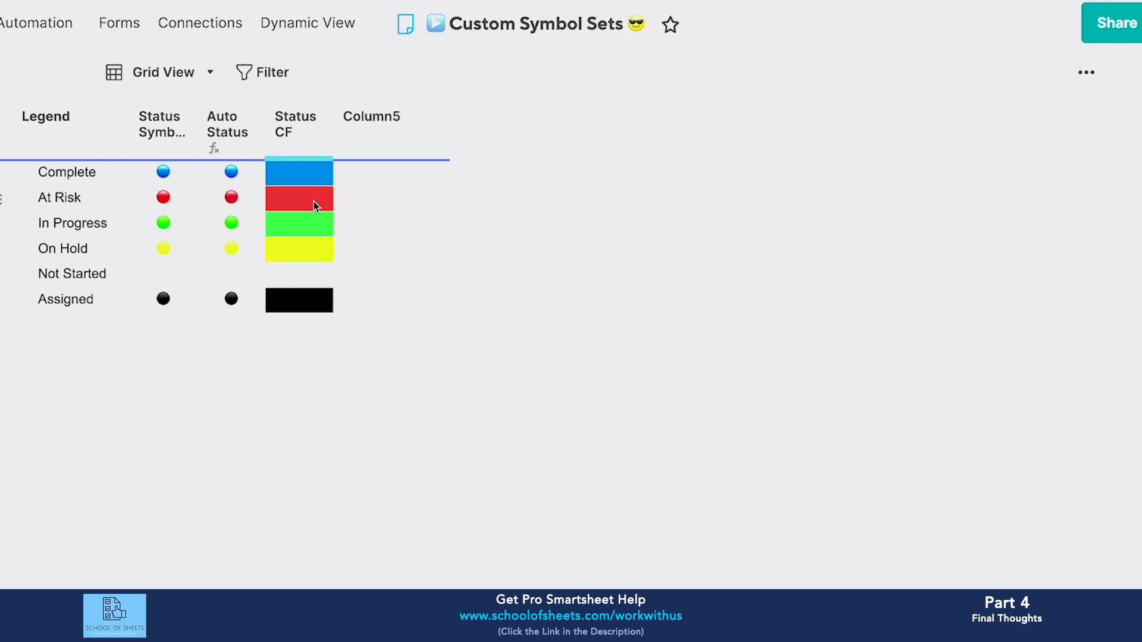
# Copy the Auto Status formula into Status CF and convert it to a column formula.
pyautogui.click(249, 177)
pyautogui.rightClick(248, 176)
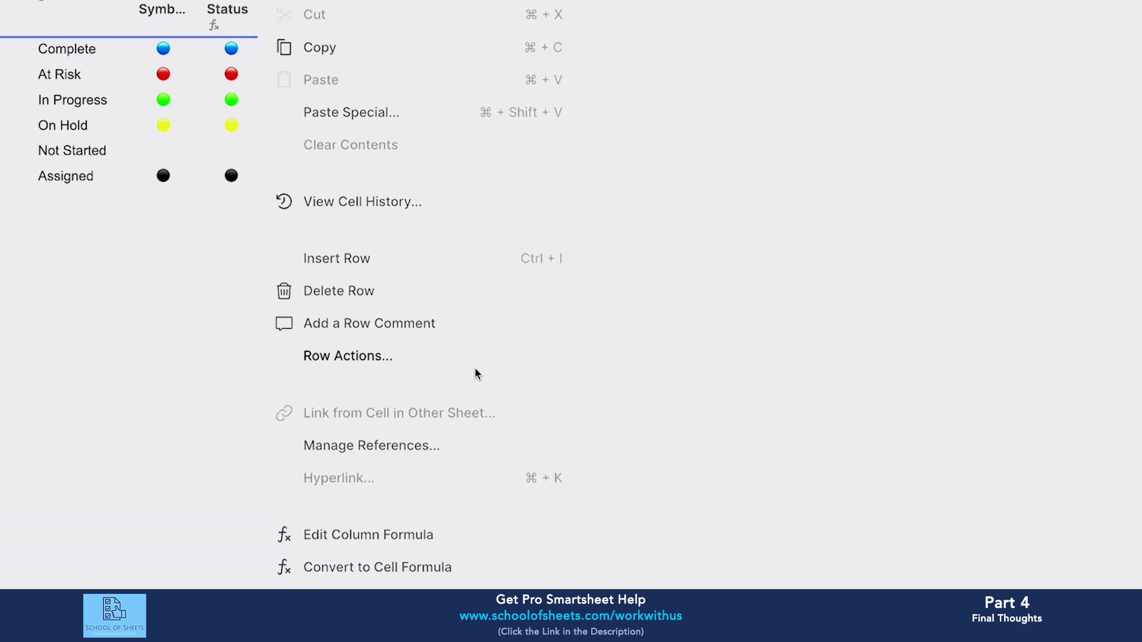
pyautogui.click(386, 534)
pyautogui.press('Return')
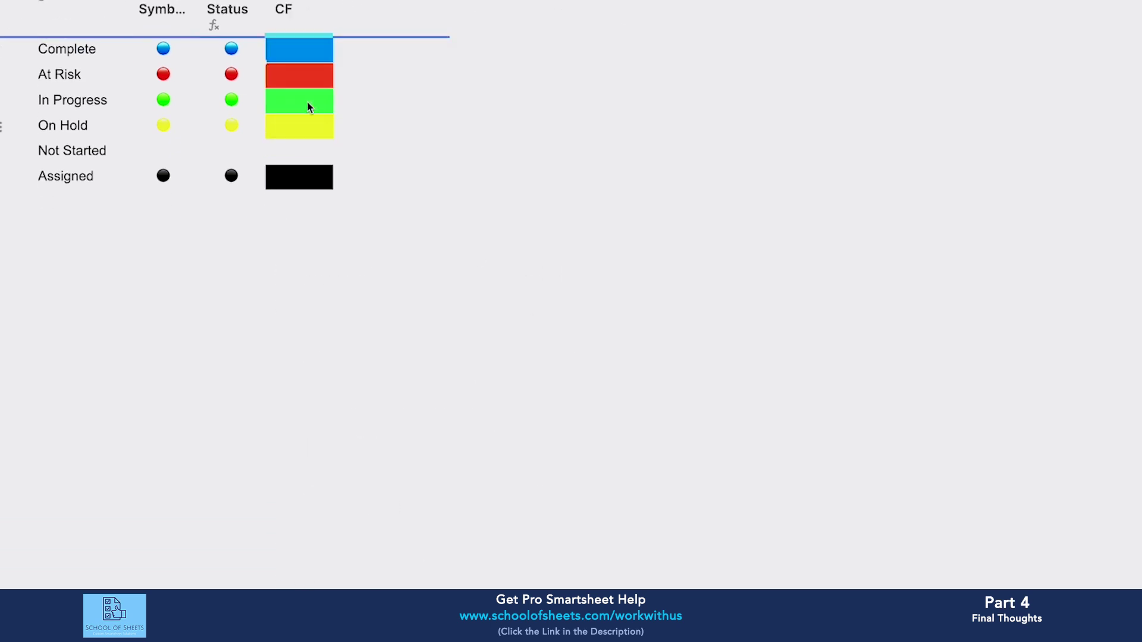
pyautogui.click(287, 62)
pyautogui.rightClick(331, 54)
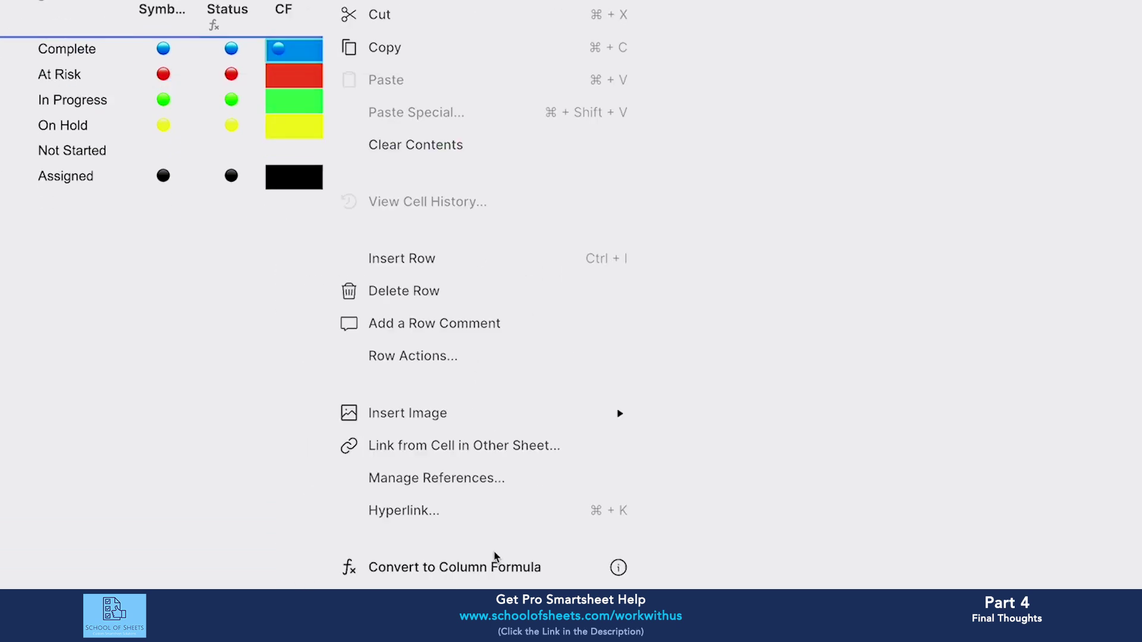
pyautogui.click(494, 565)
# Centre and narrow the Status CF column, then delete the empty Column5.
pyautogui.click(323, 62)
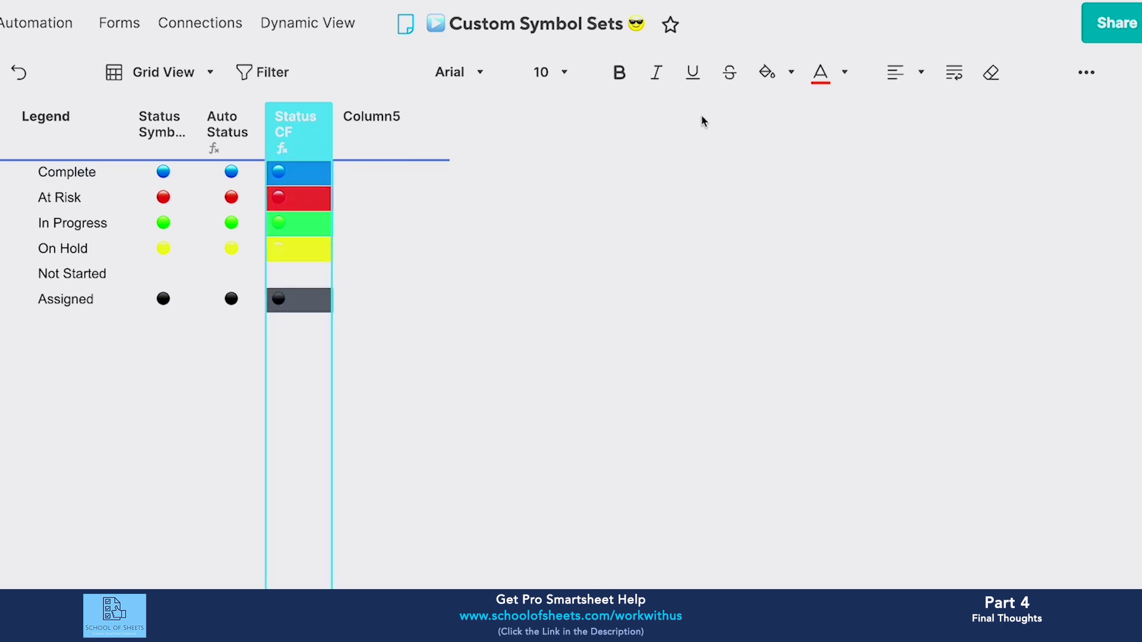
pyautogui.click(885, 77)
pyautogui.click(923, 116)
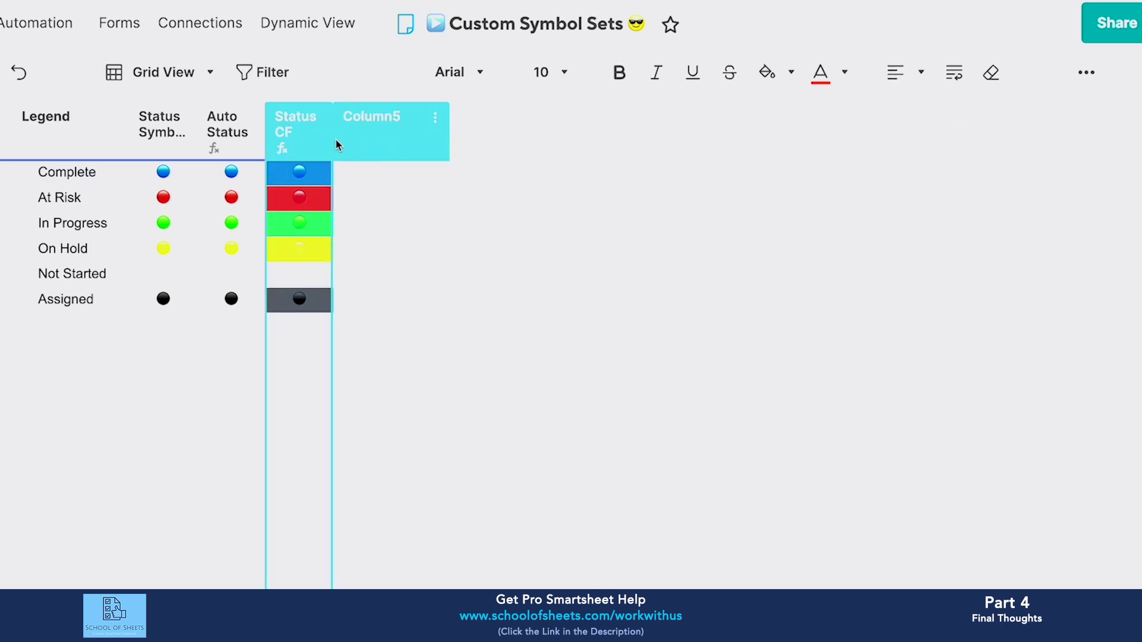
pyautogui.moveTo(328, 146); pyautogui.dragTo(320, 146)
pyautogui.click(409, 205)
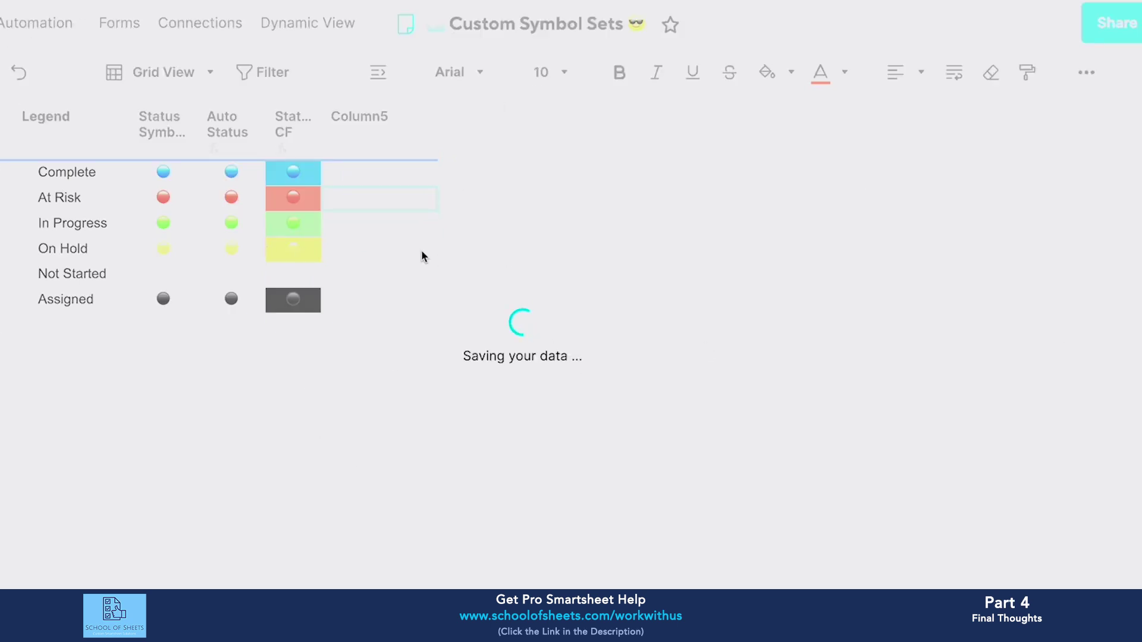
pyautogui.rightClick(387, 143)
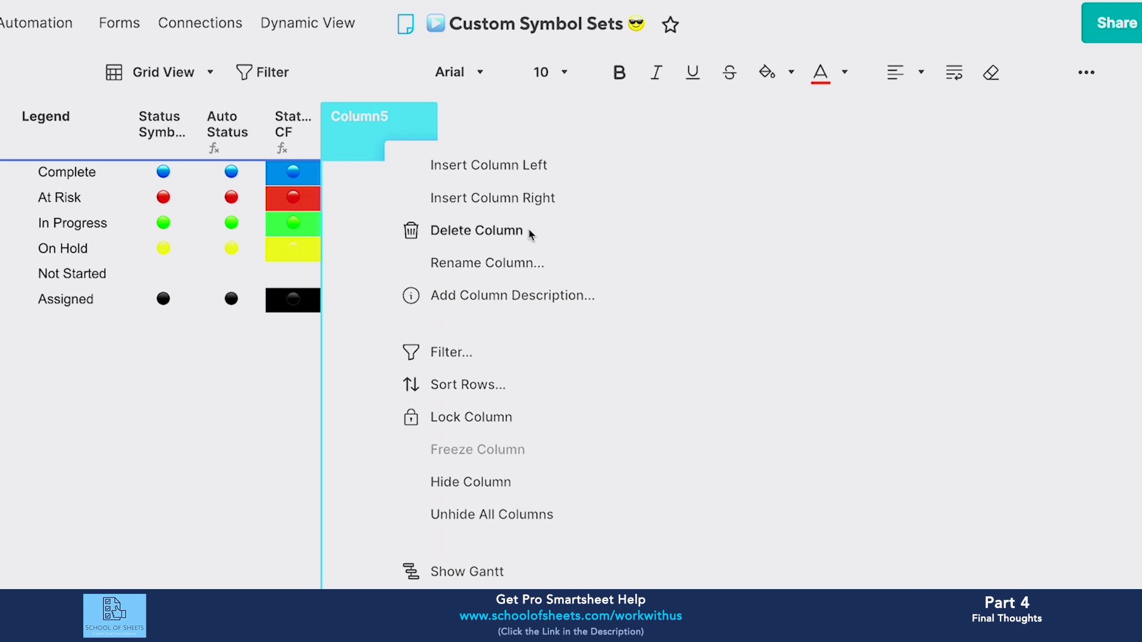
pyautogui.click(525, 232)
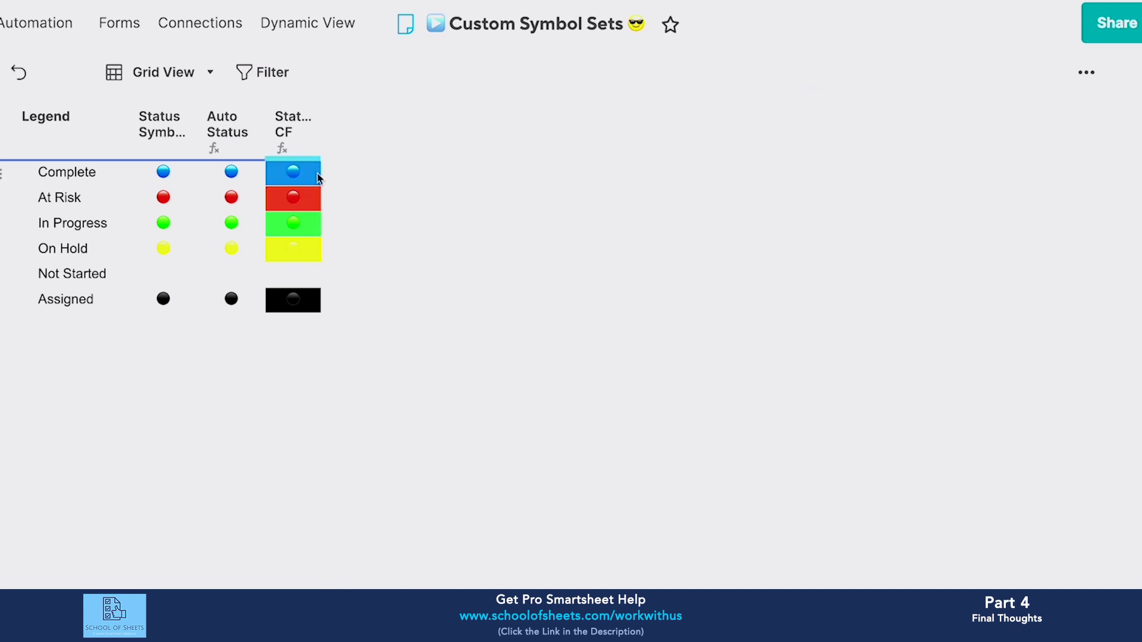